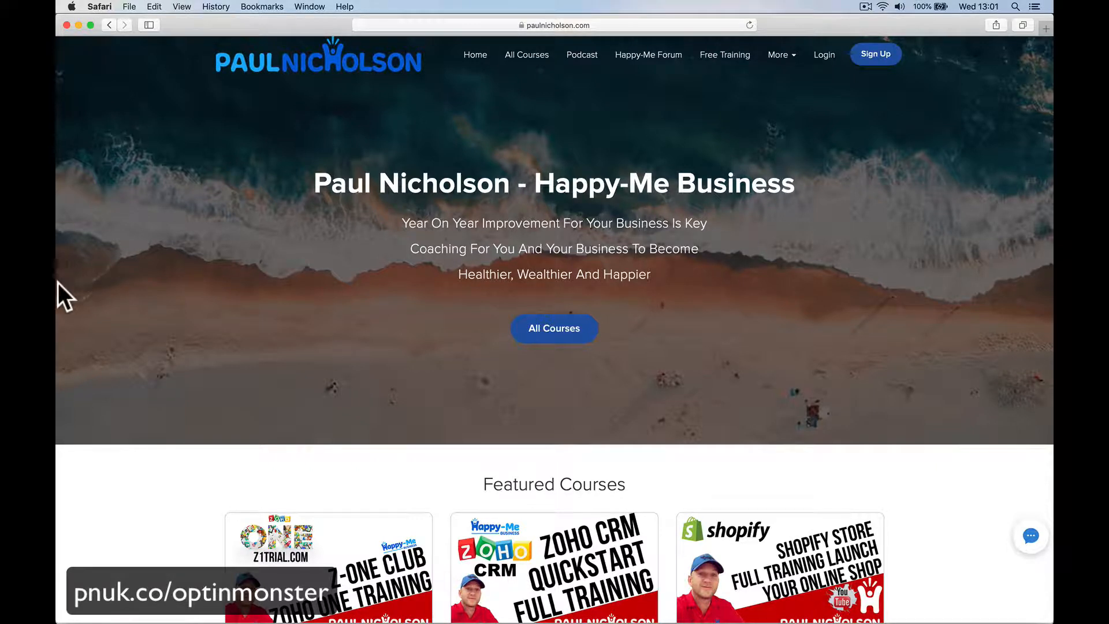
Step: Scroll through the Teachable course grid and mute the computer's sound
scroll(657, 407, down, 10)
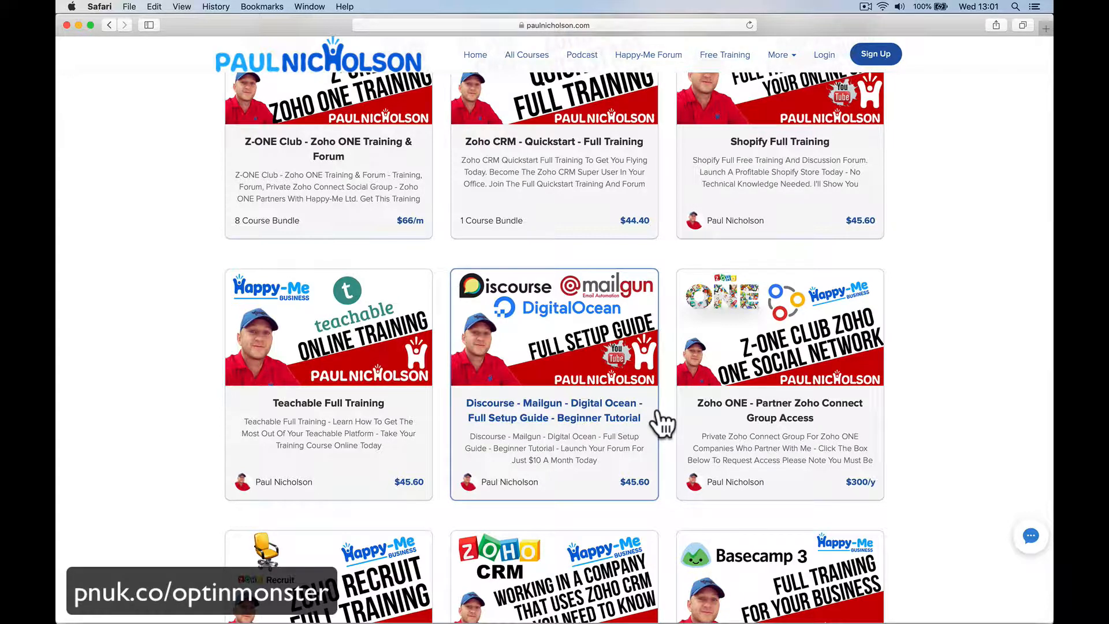
scroll(609, 245, up, 4)
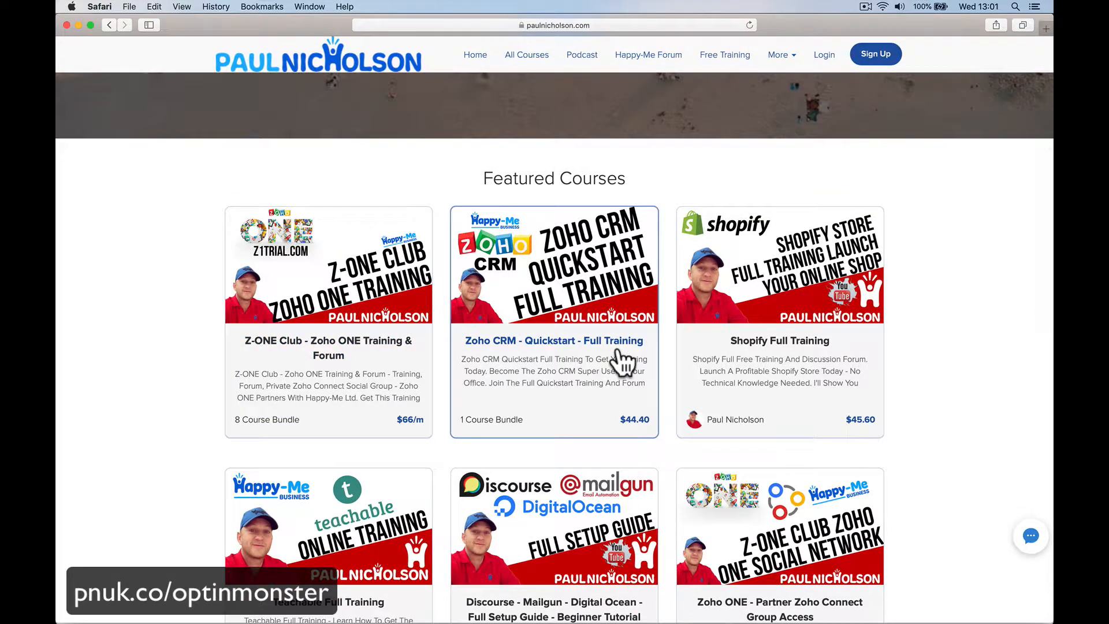
scroll(610, 358, down, 2)
scroll(797, 379, down, 2)
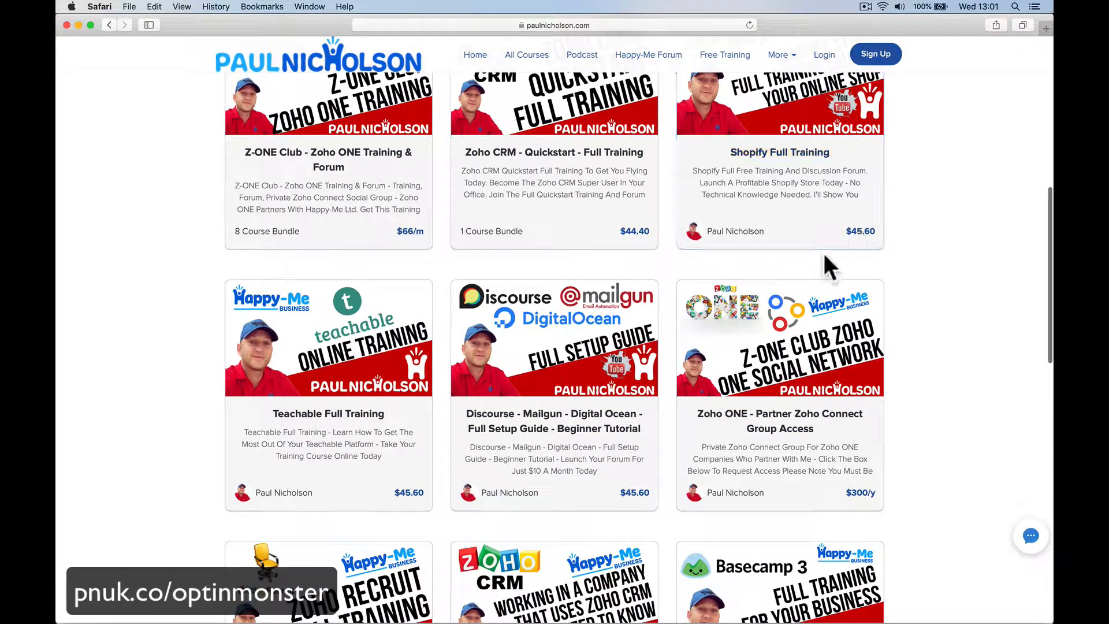
scroll(824, 276, down, 2)
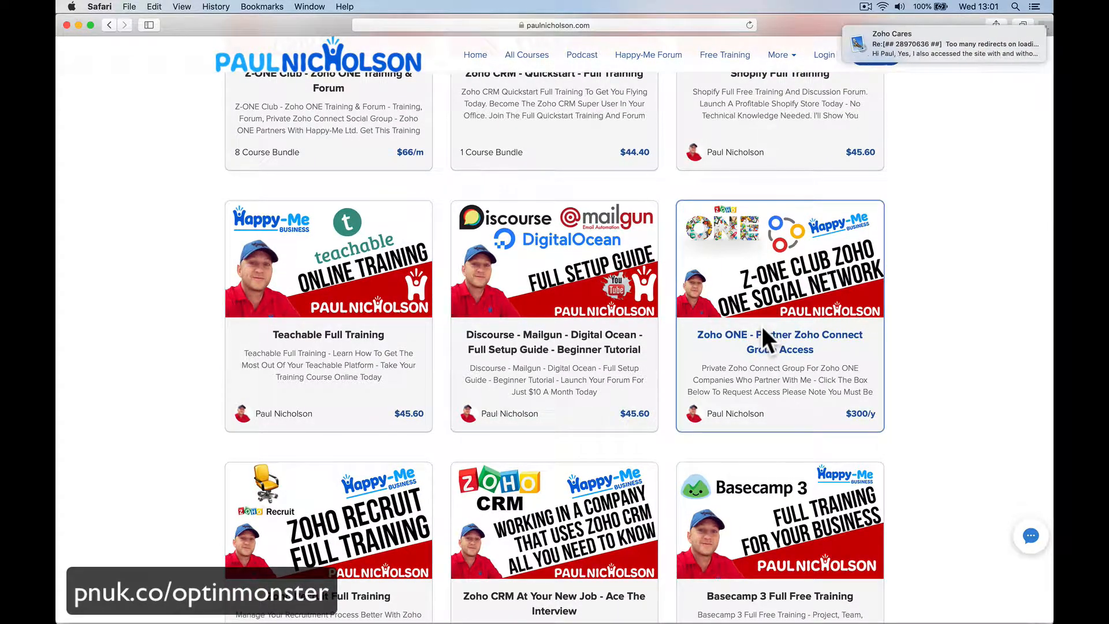
key(XF86AudioMute)
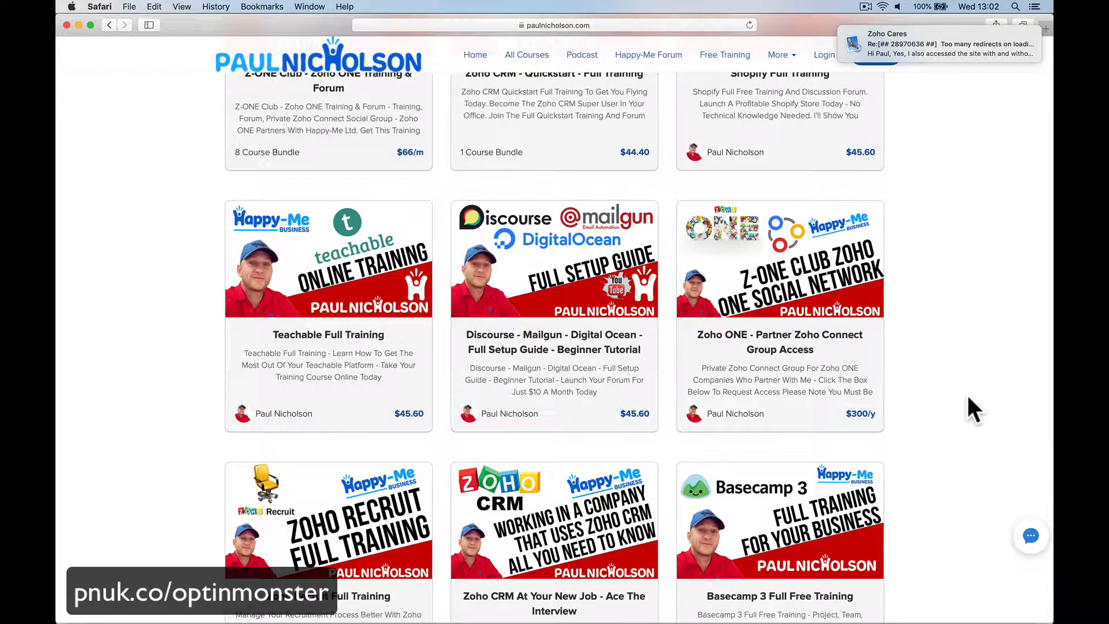
Step: Open the Zoho ONE partner course, view its pricing options, and return to the course list
click(834, 319)
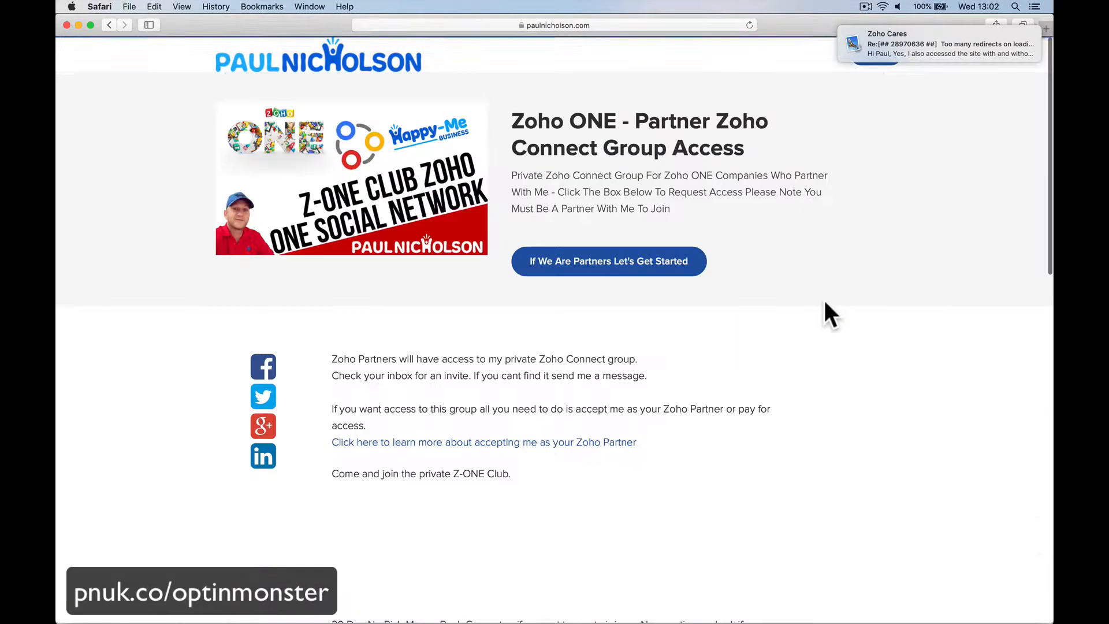
click(682, 254)
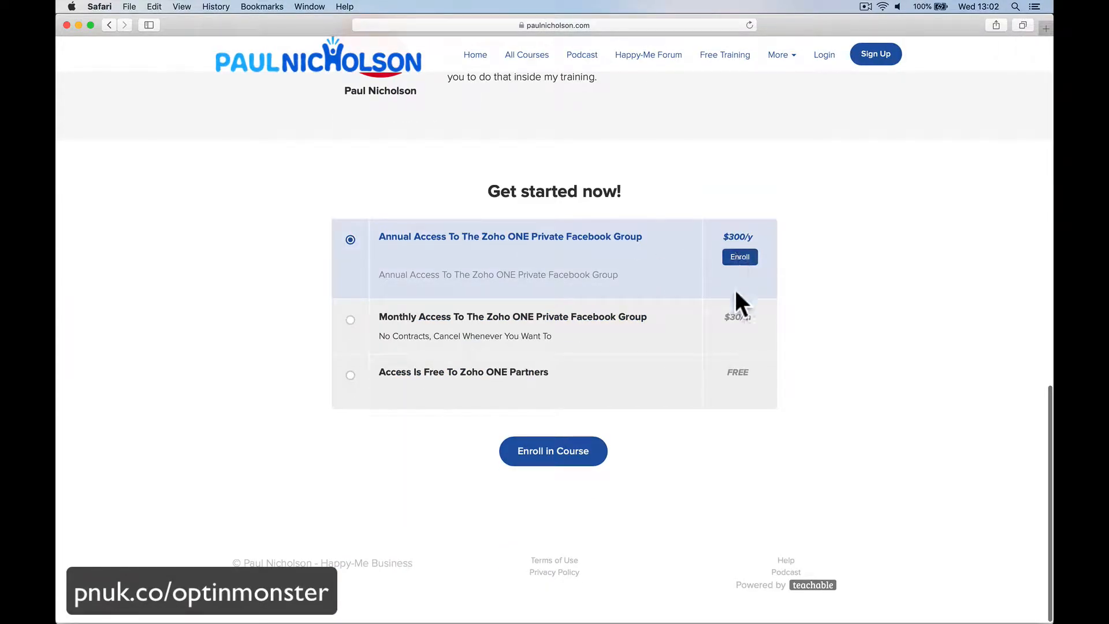
scroll(630, 306, up, 10)
scroll(630, 308, left, 5)
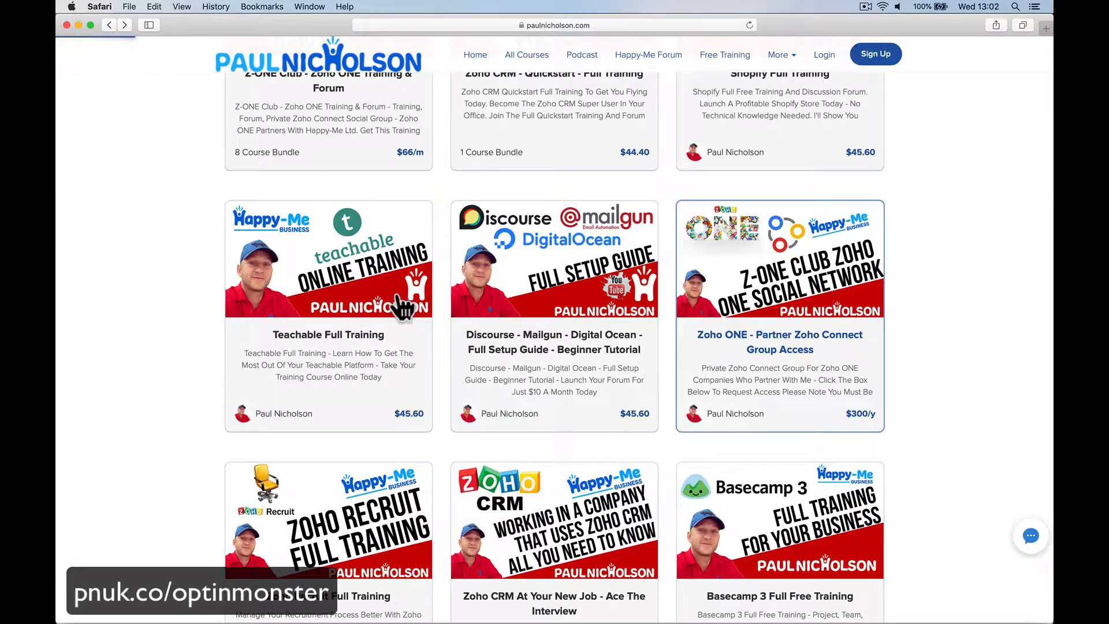
Step: Open the Teachable Full Training course page and reload it to trigger the Spin to Win popup
click(431, 321)
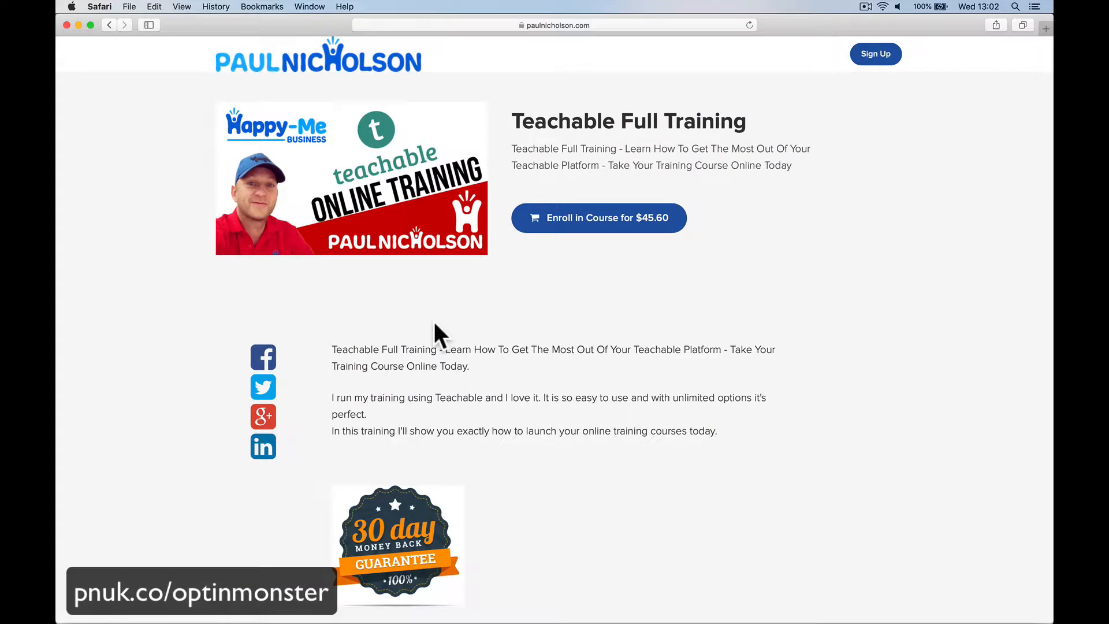
scroll(550, 340, down, 10)
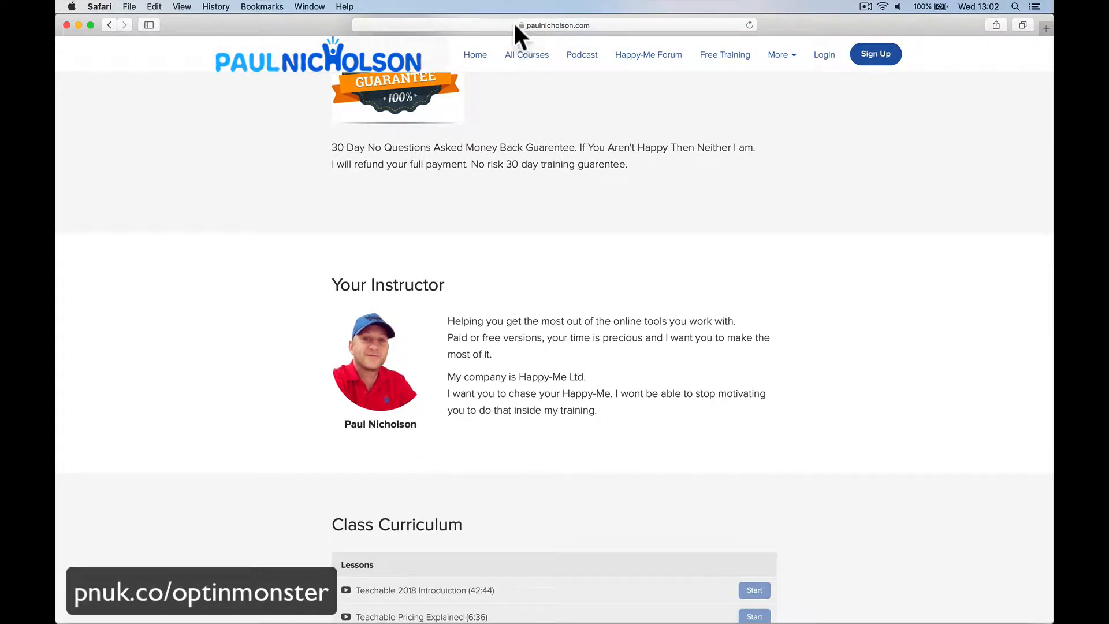
scroll(556, 228, up, 10)
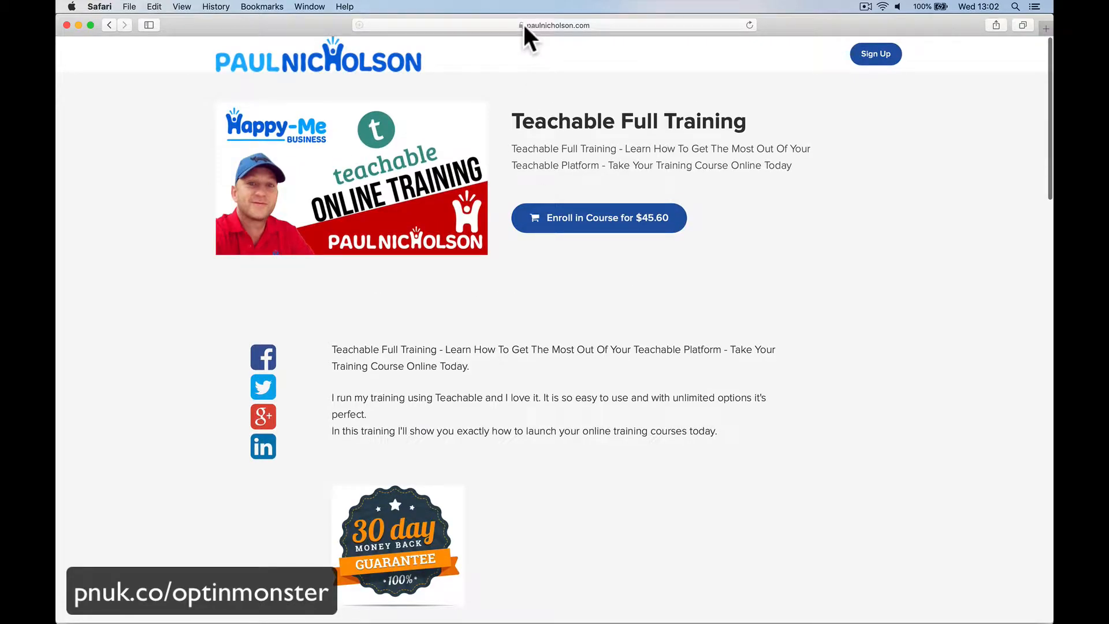
click(749, 25)
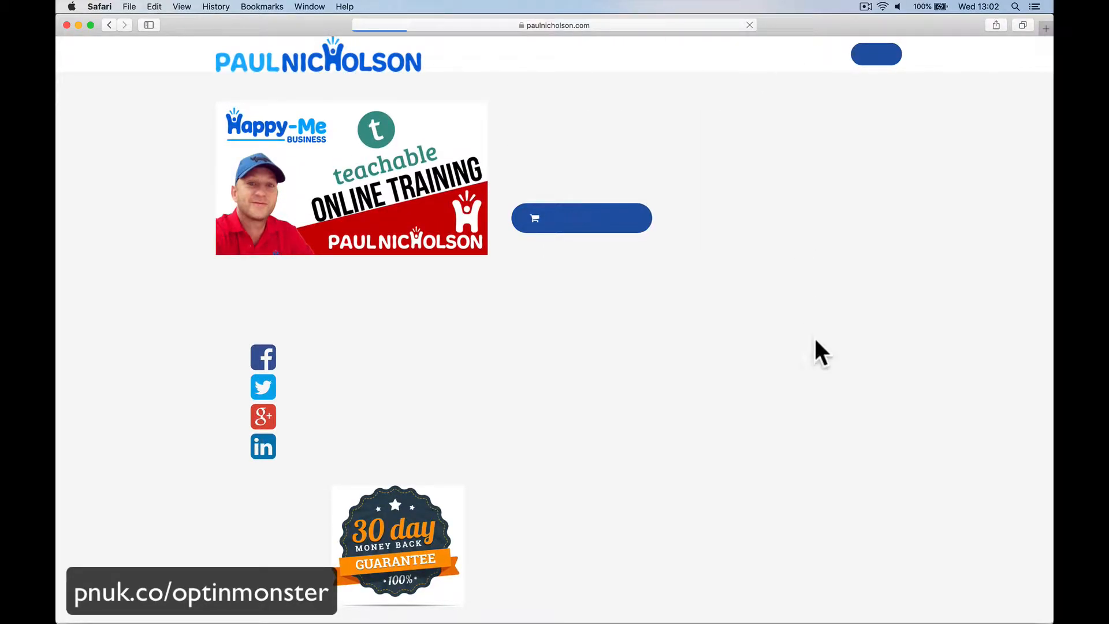
mouse_move(687, 26)
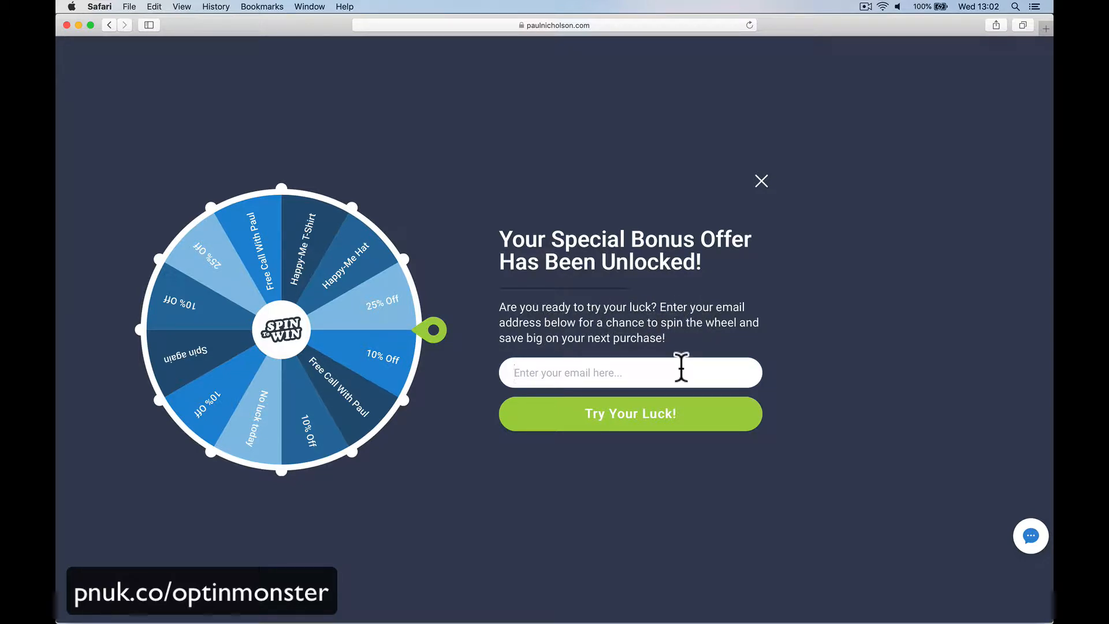
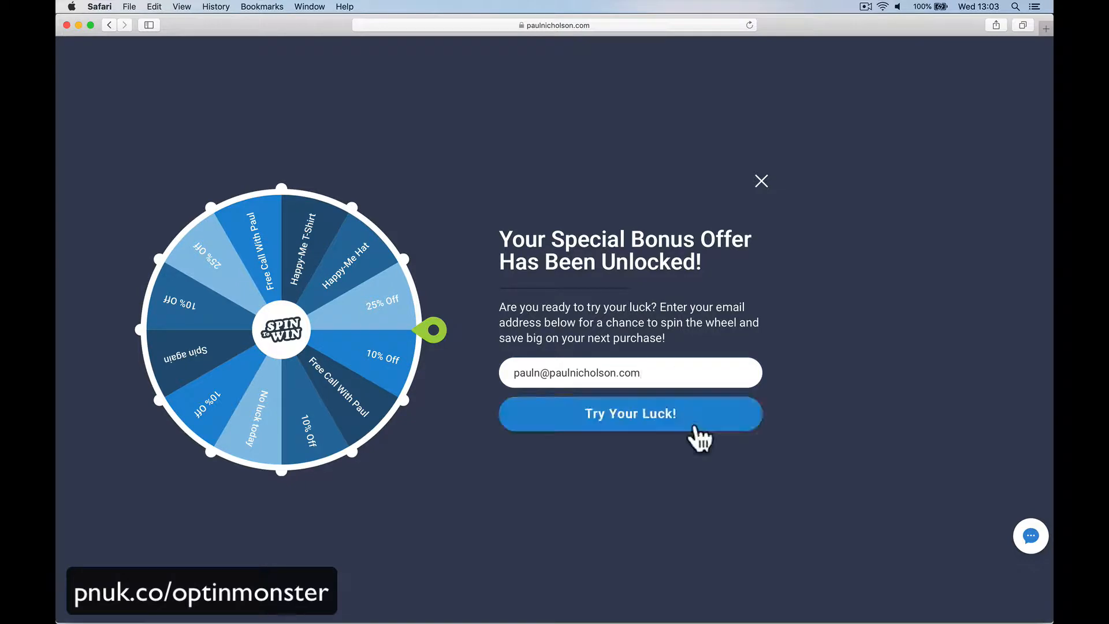
Step: Enter an email address, spin the wheel, copy the won code 10OFFPAUL, and close the popup
click(702, 425)
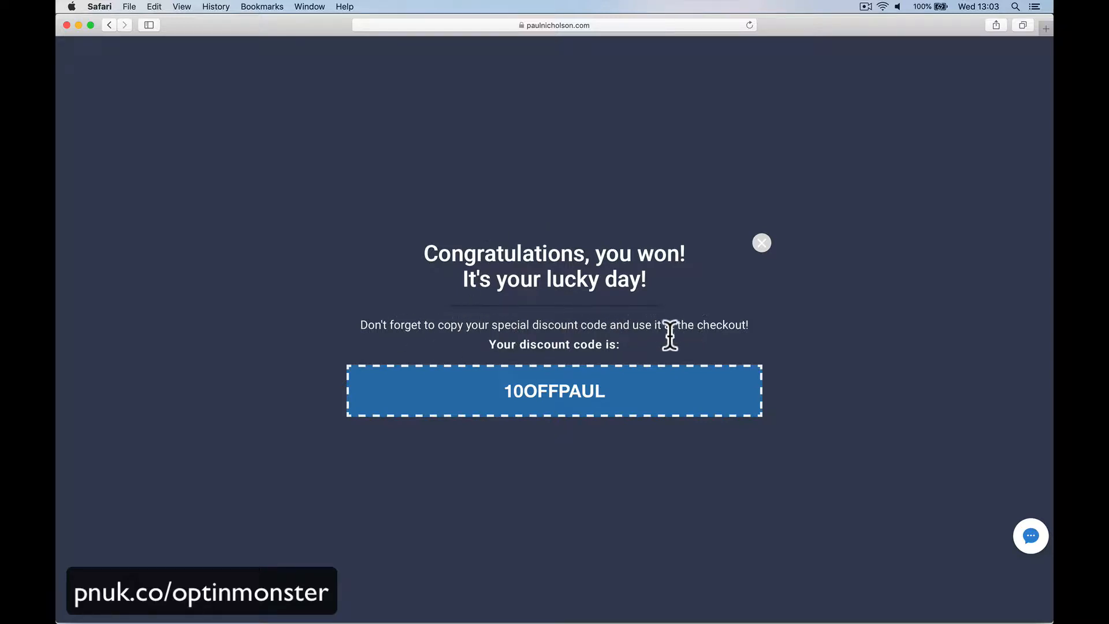
drag(503, 391, 609, 395)
right_click(583, 397)
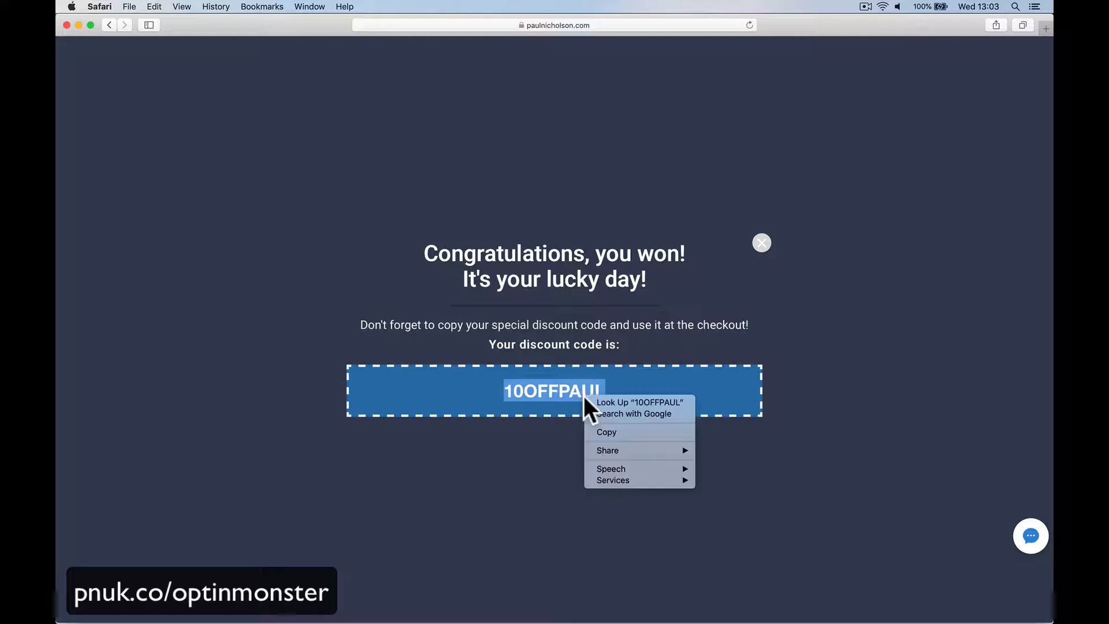
click(604, 429)
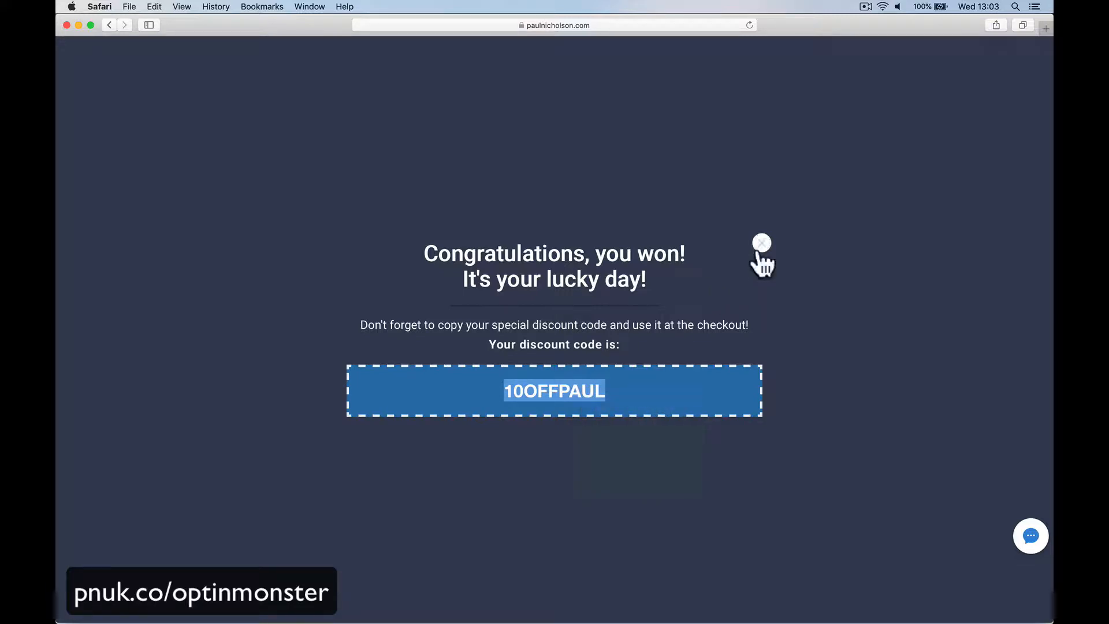
click(759, 252)
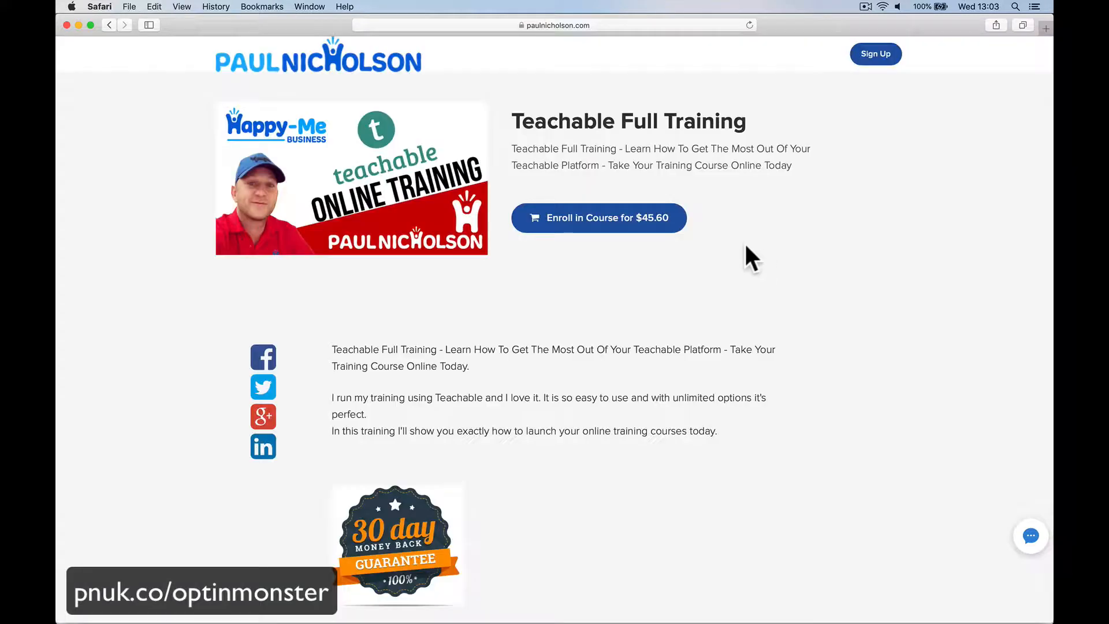
Step: Enroll in the course and apply the pasted 10OFFPAUL coupon for a $41.04 total
click(641, 220)
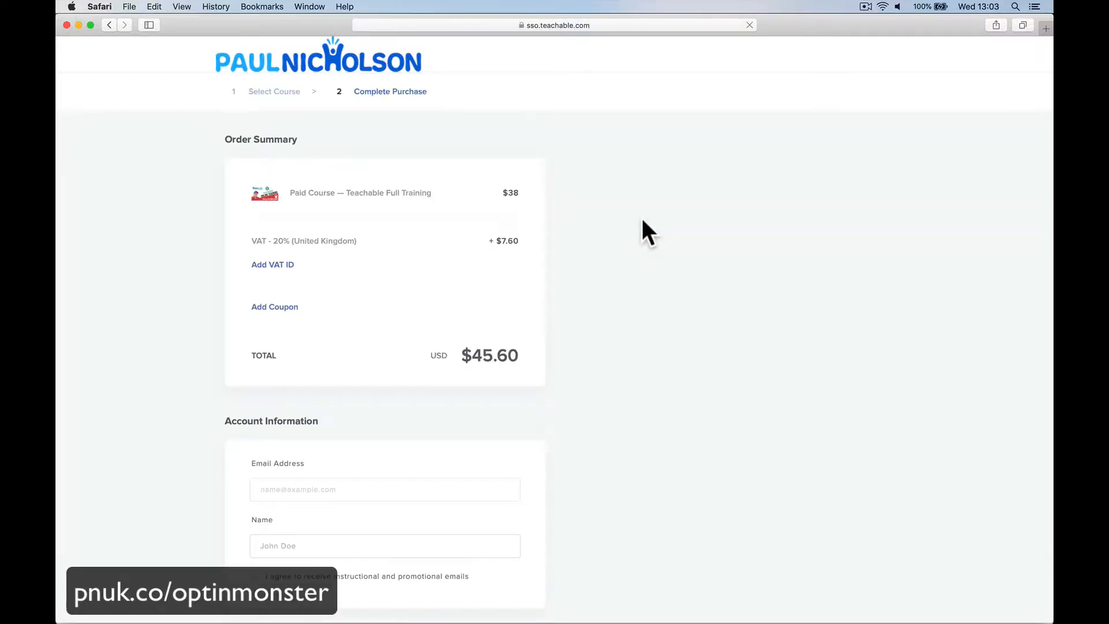
click(289, 308)
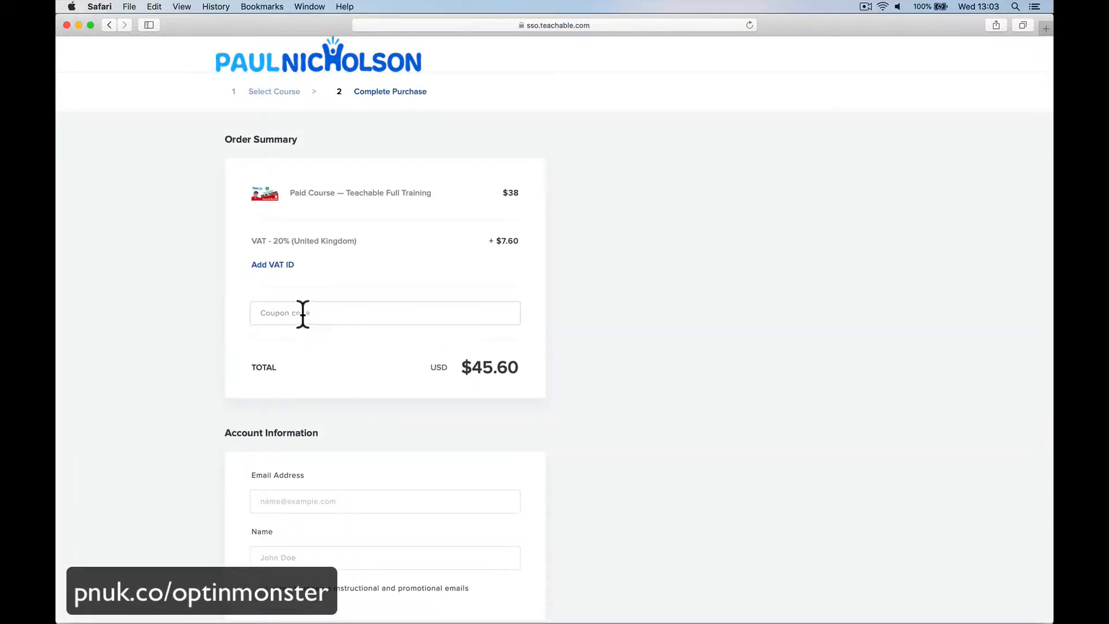
right_click(303, 316)
click(317, 343)
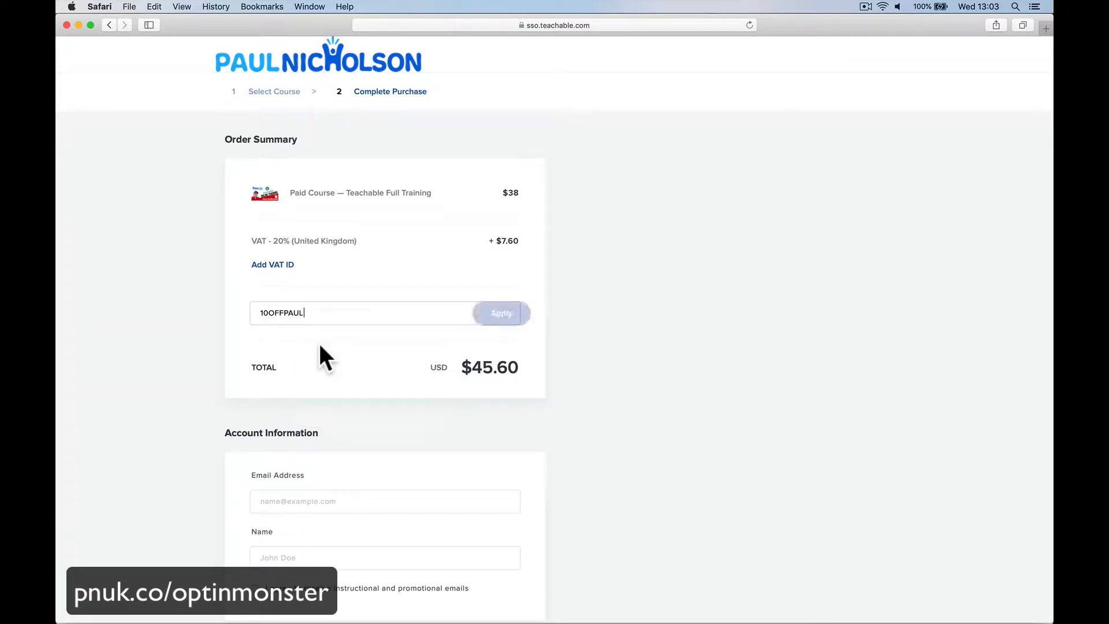
click(494, 314)
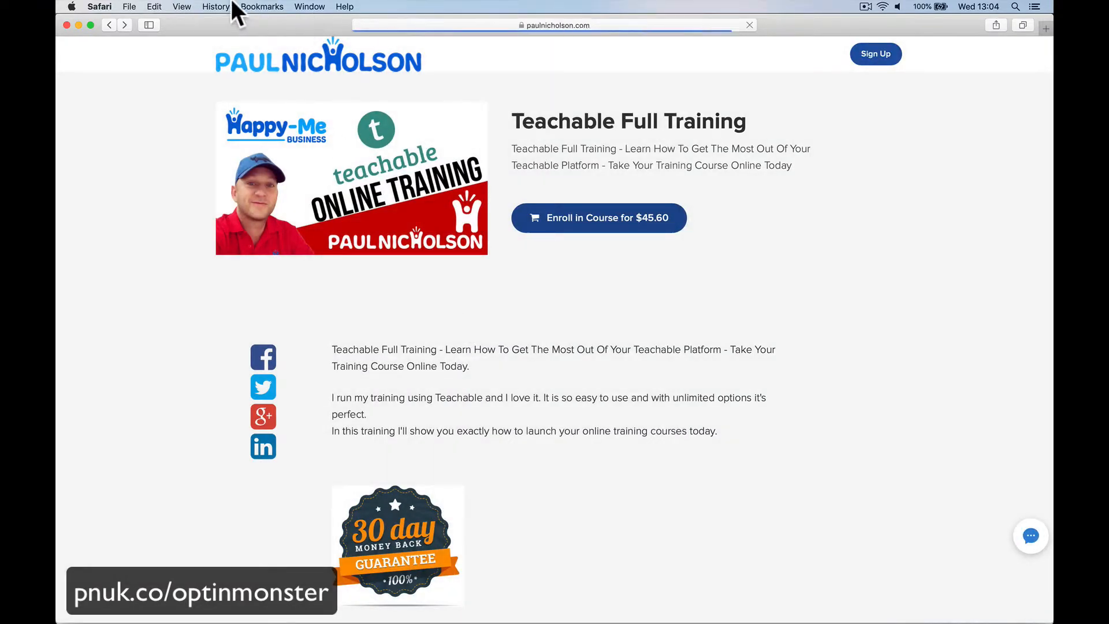
click(215, 7)
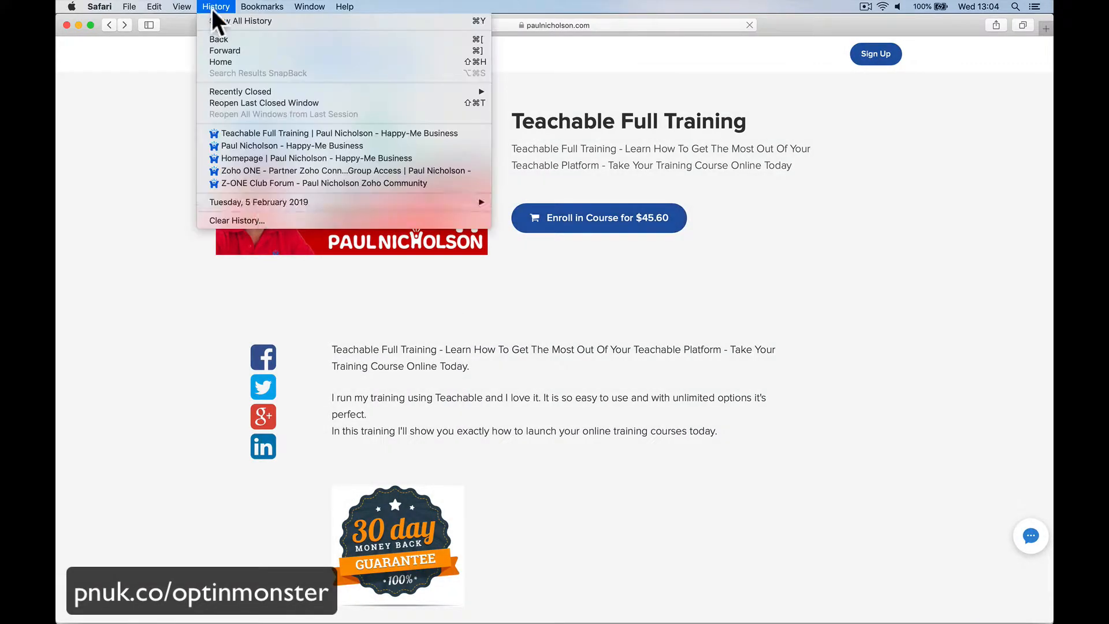
Step: Clear all Safari browsing history and reload the Teachable Full Training course page
click(254, 219)
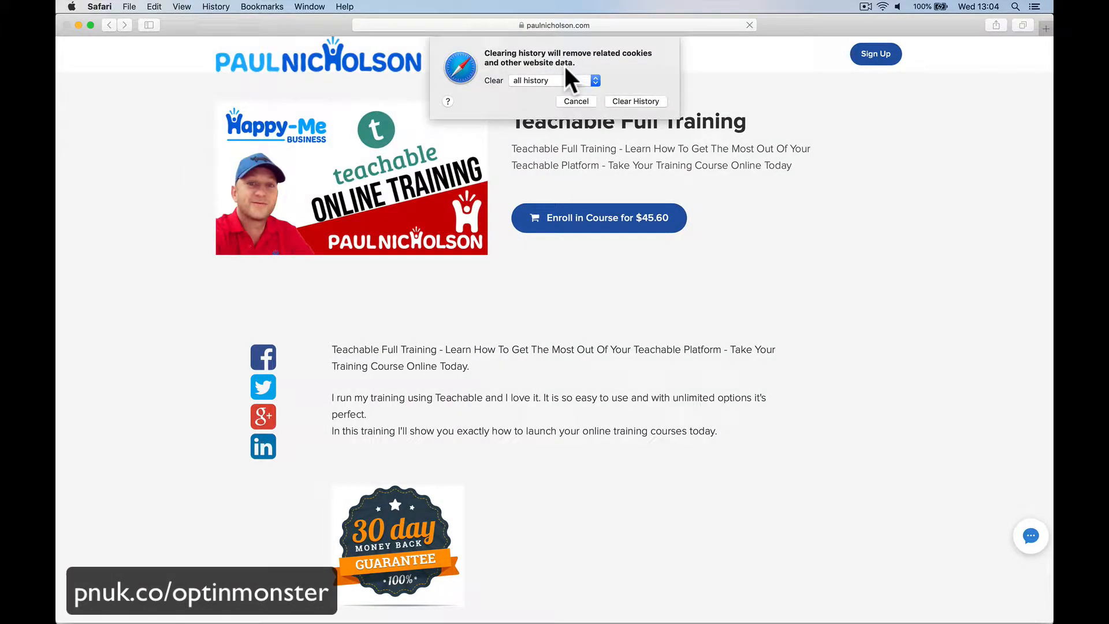
click(626, 102)
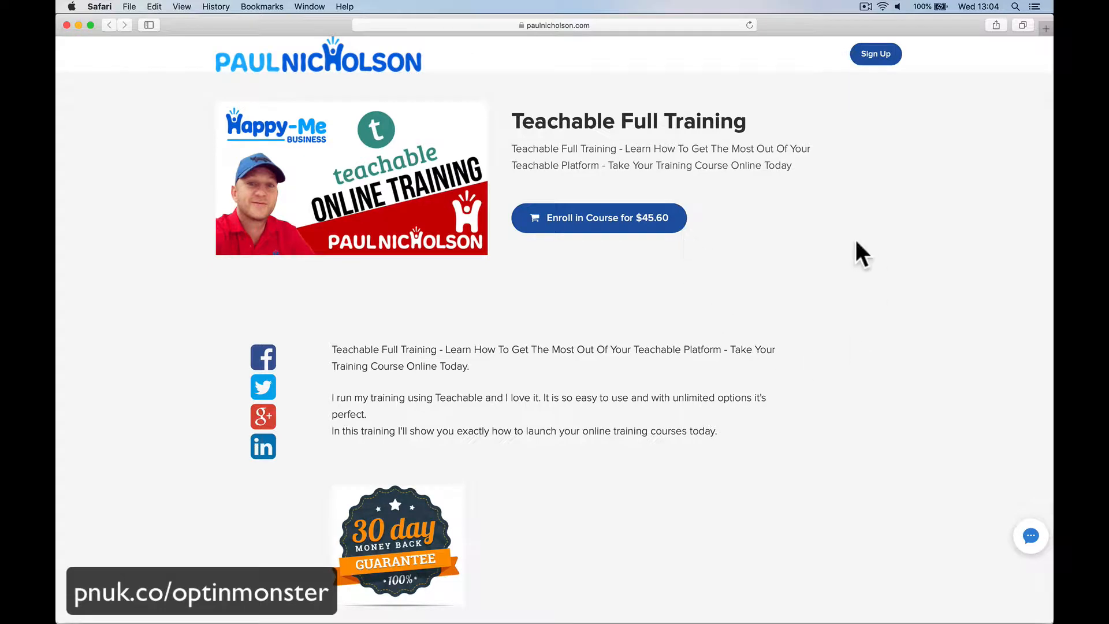
scroll(792, 167, down, 10)
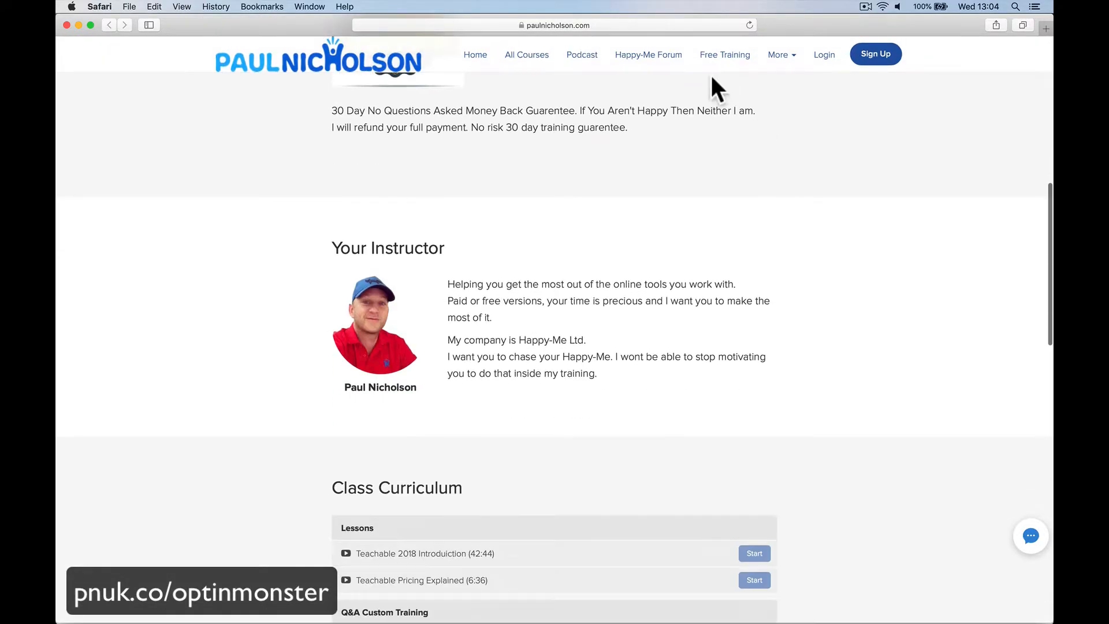
click(742, 27)
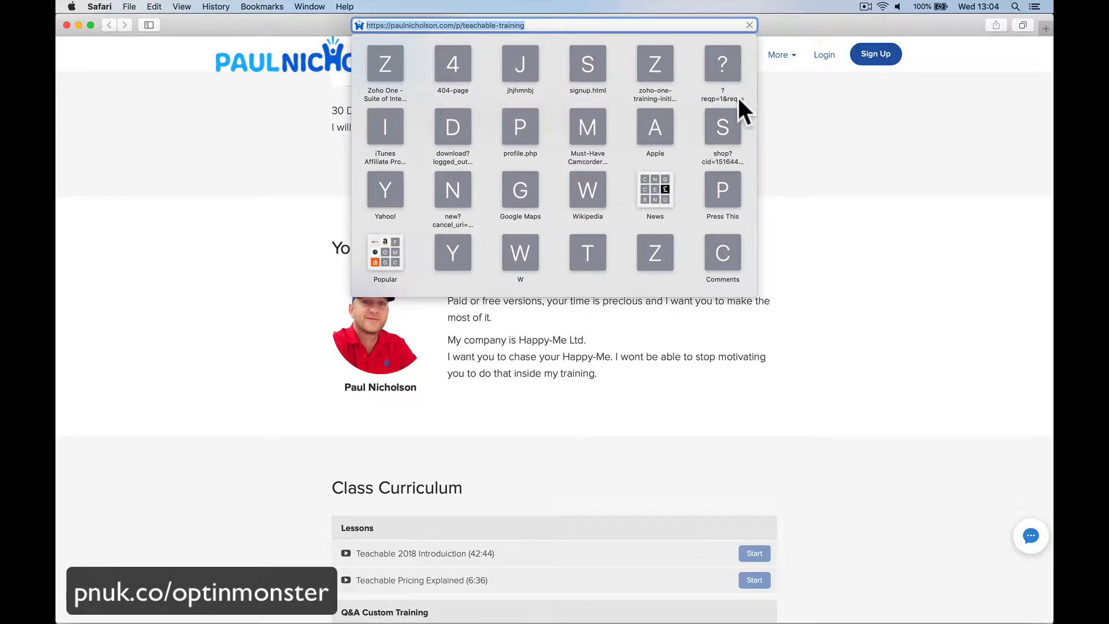
key(Return)
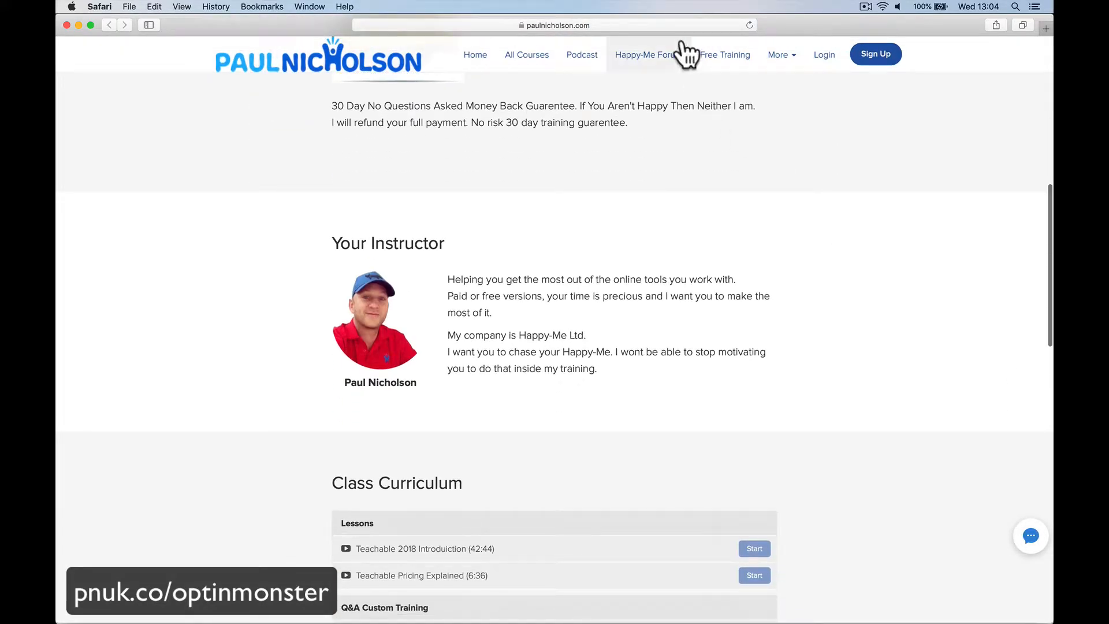
mouse_move(673, 20)
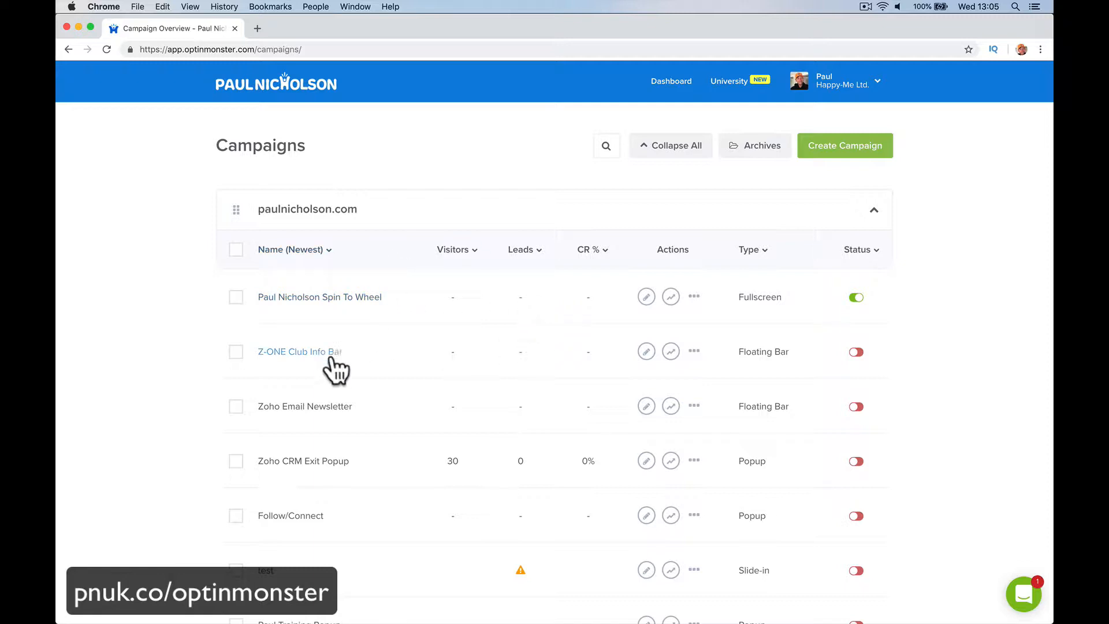
Step: Scroll through the OptinMonster campaign list grouped by website and back to the top
scroll(410, 321, down, 10)
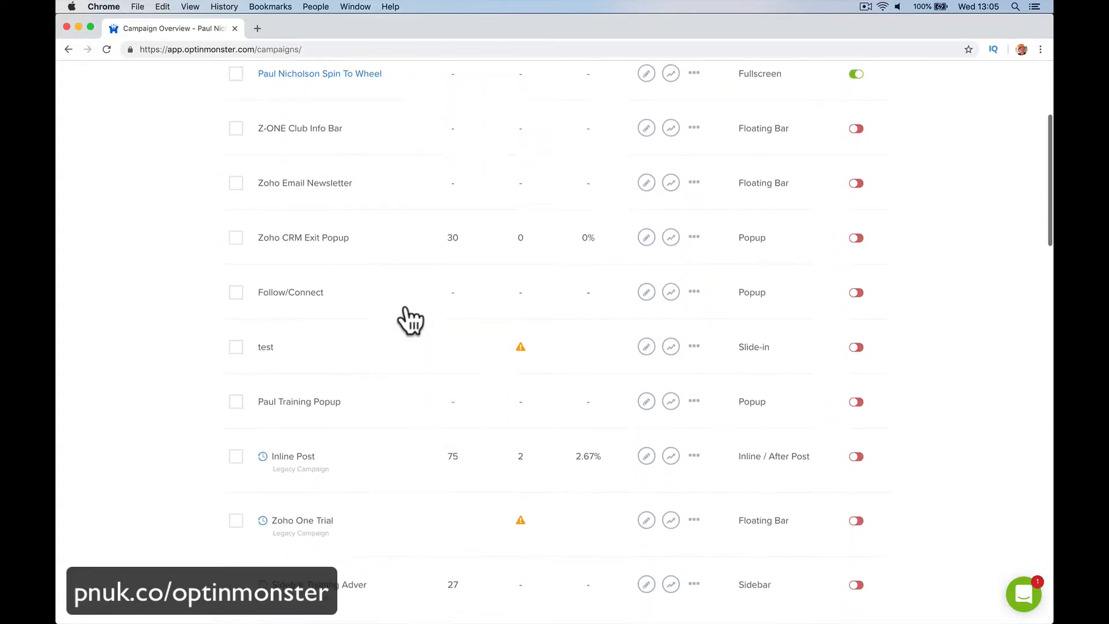
scroll(410, 320, down, 5)
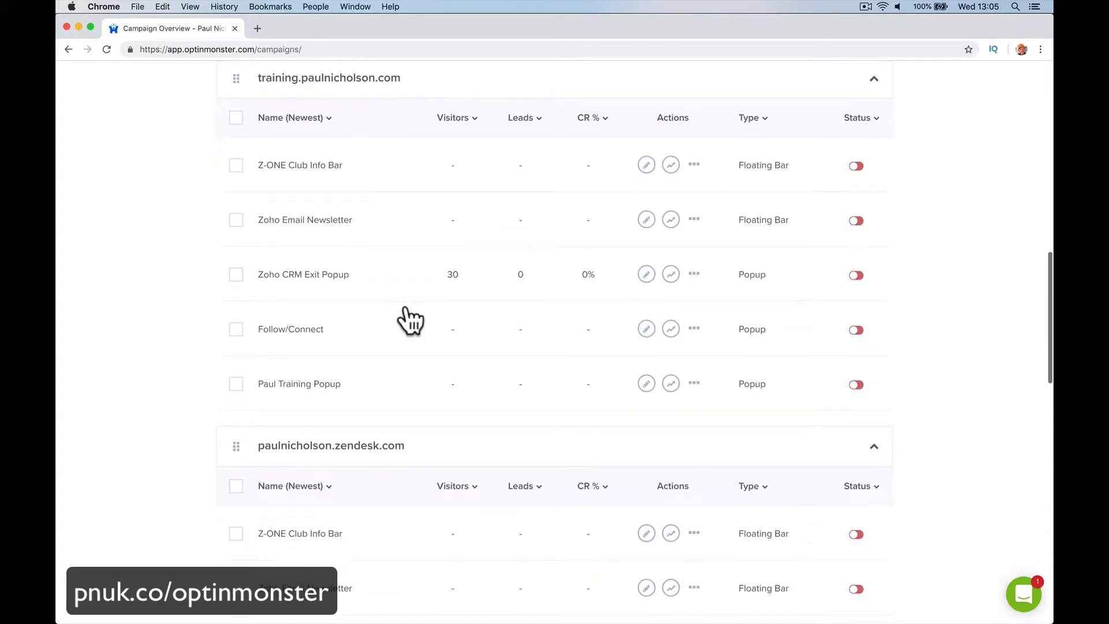
scroll(408, 316, up, 14)
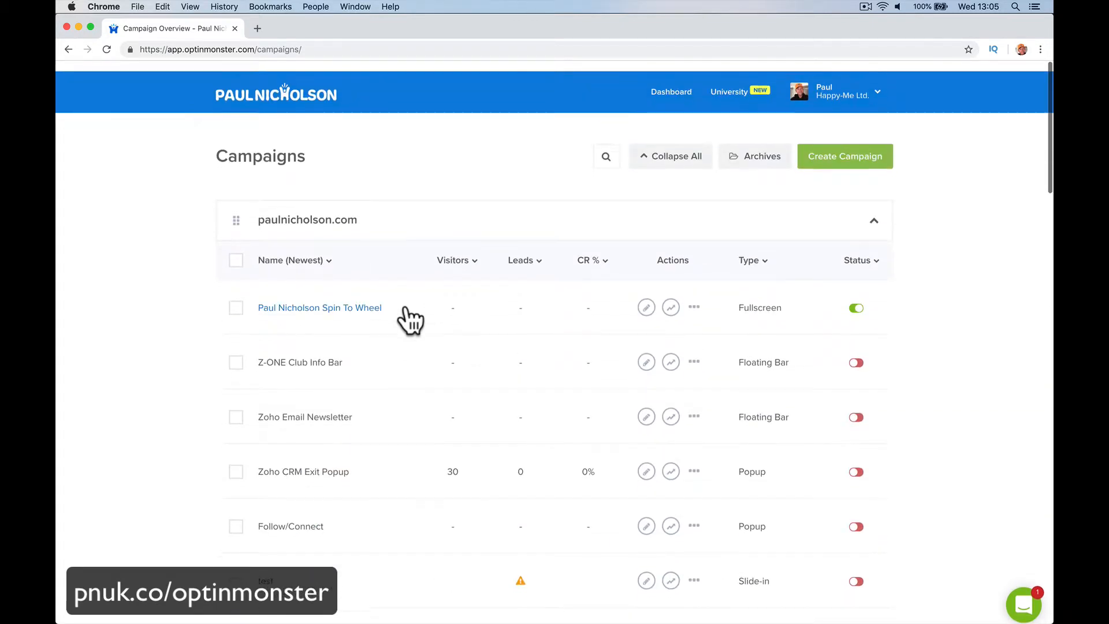
Step: Create a new fullscreen campaign from the Wheel - Blue template
click(849, 145)
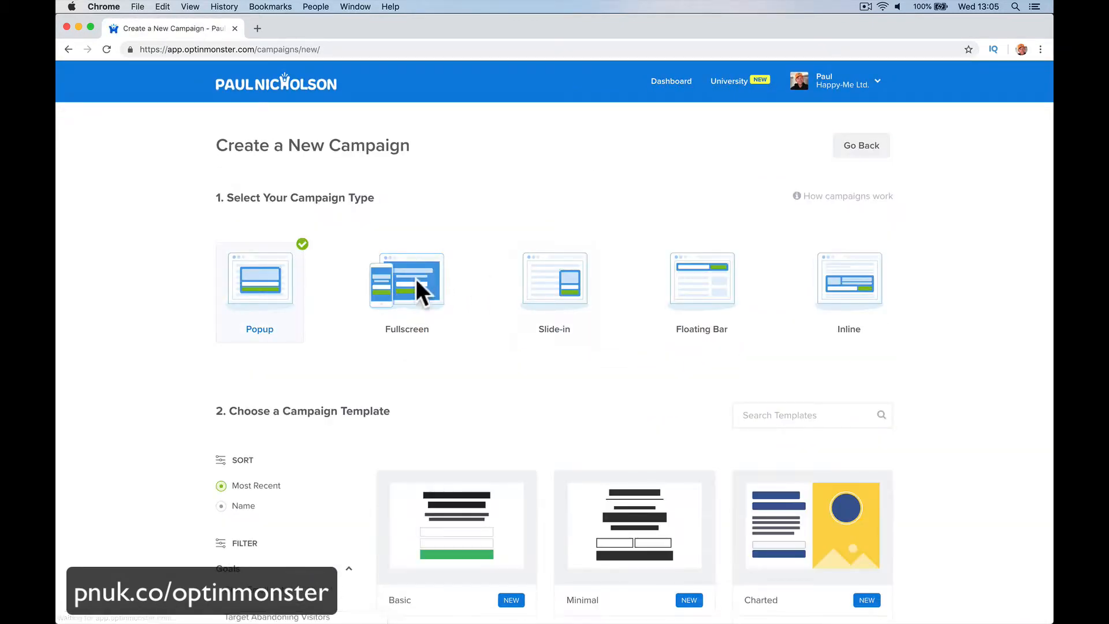
click(570, 314)
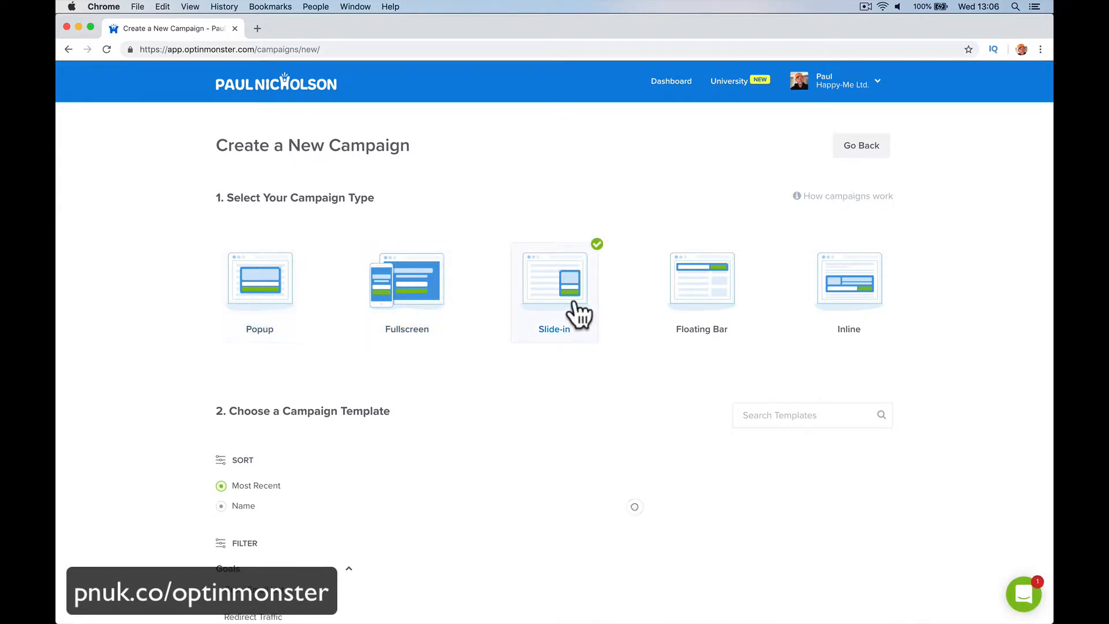
scroll(639, 283, down, 1)
click(739, 287)
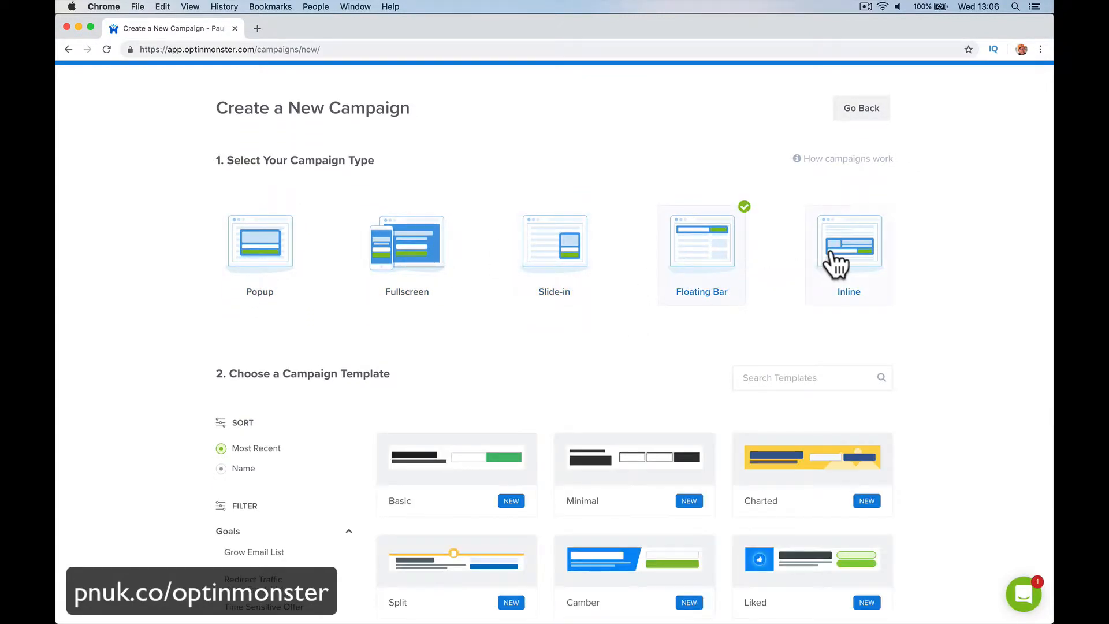
click(835, 257)
click(401, 263)
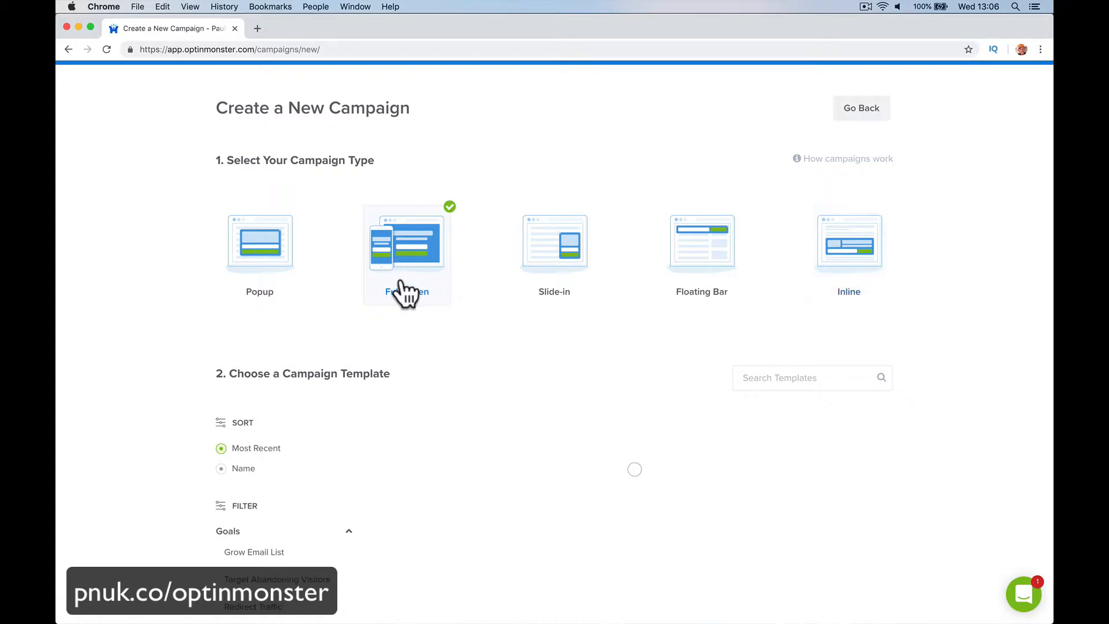
scroll(420, 423, down, 3)
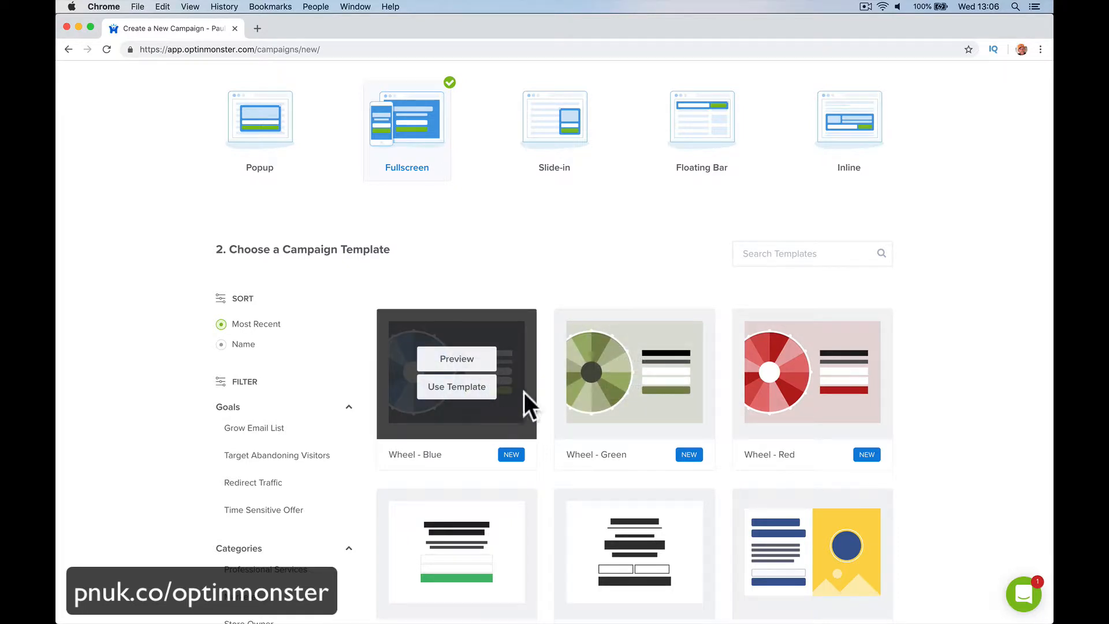
click(480, 390)
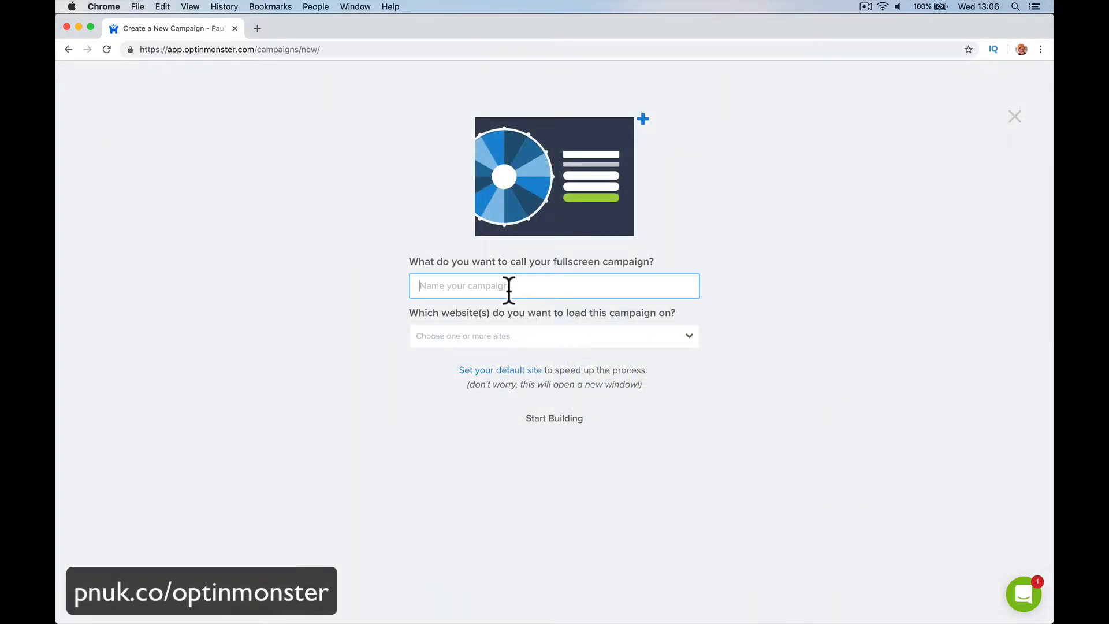
Step: Name the campaign 'Spin To Win Signup', assign it to the main website, and start building
text(Spin To Win Signup)
key(Tab)
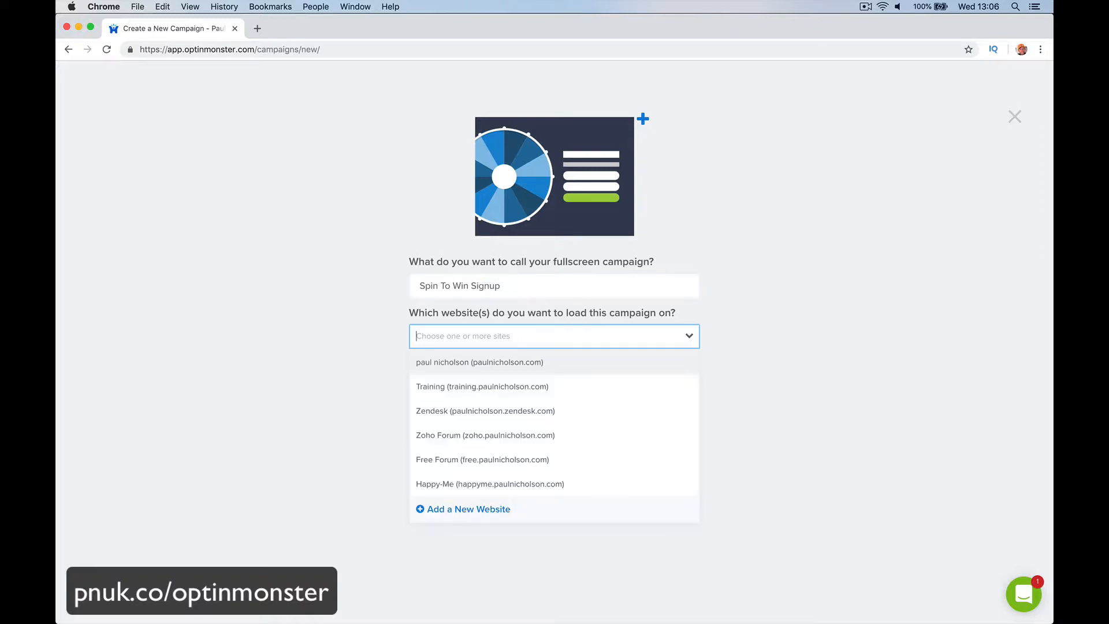
click(576, 378)
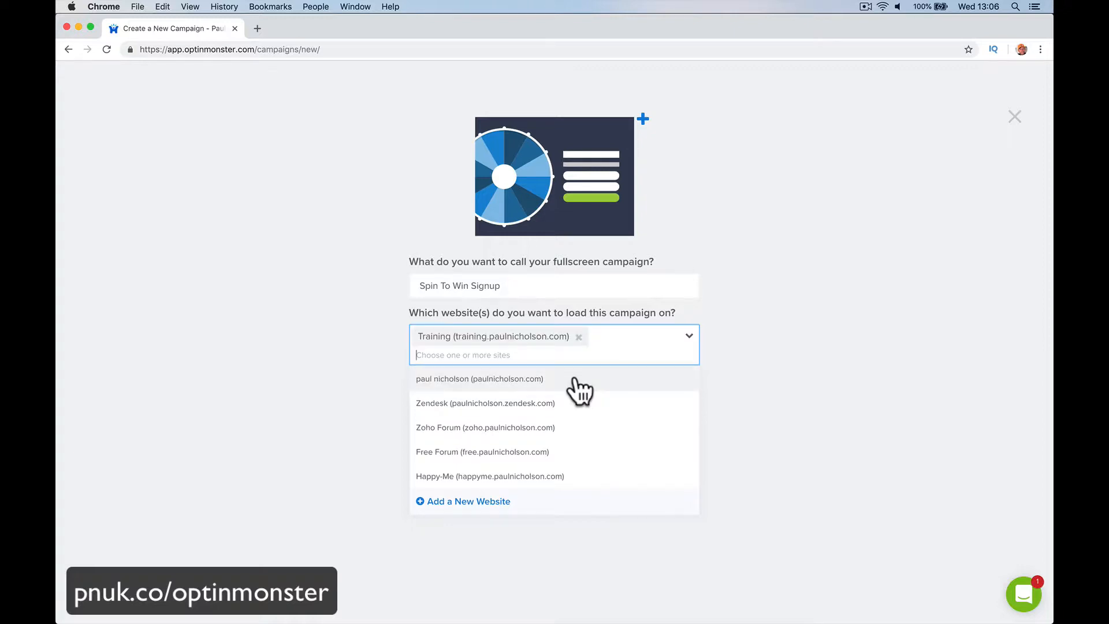
click(579, 336)
click(576, 363)
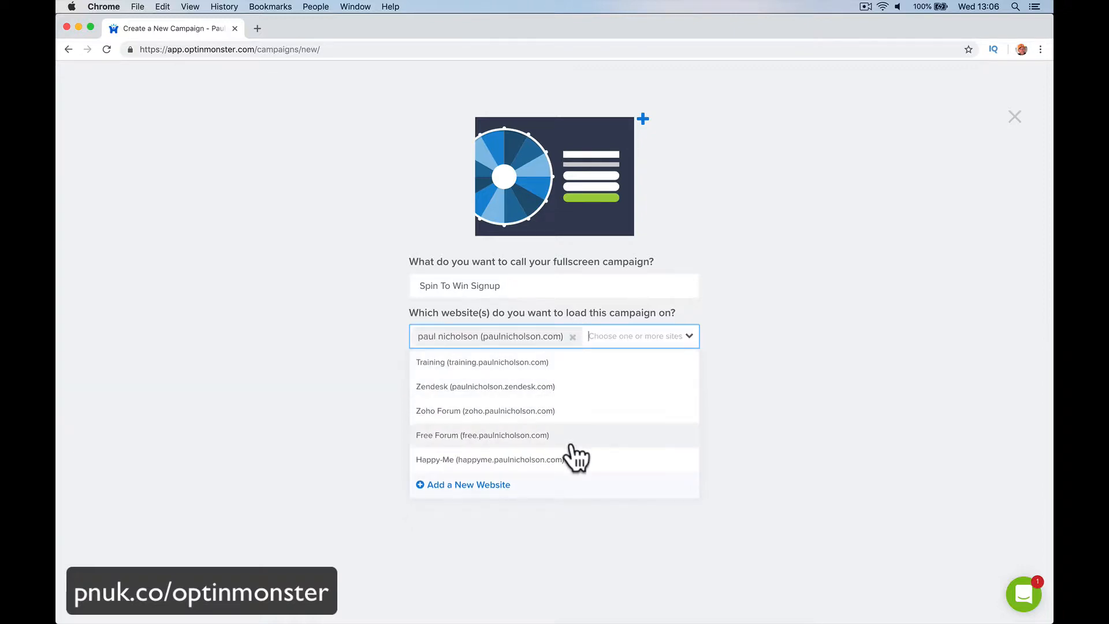
click(644, 569)
click(572, 421)
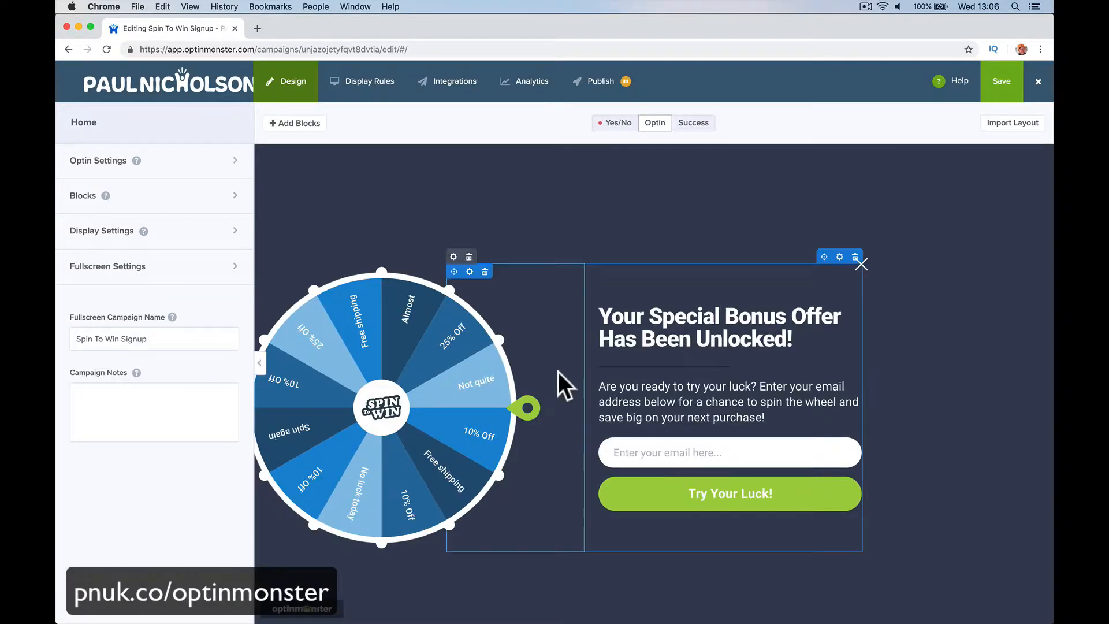
Step: Type 'Befor You Leave' at the start of the optin headline
click(732, 329)
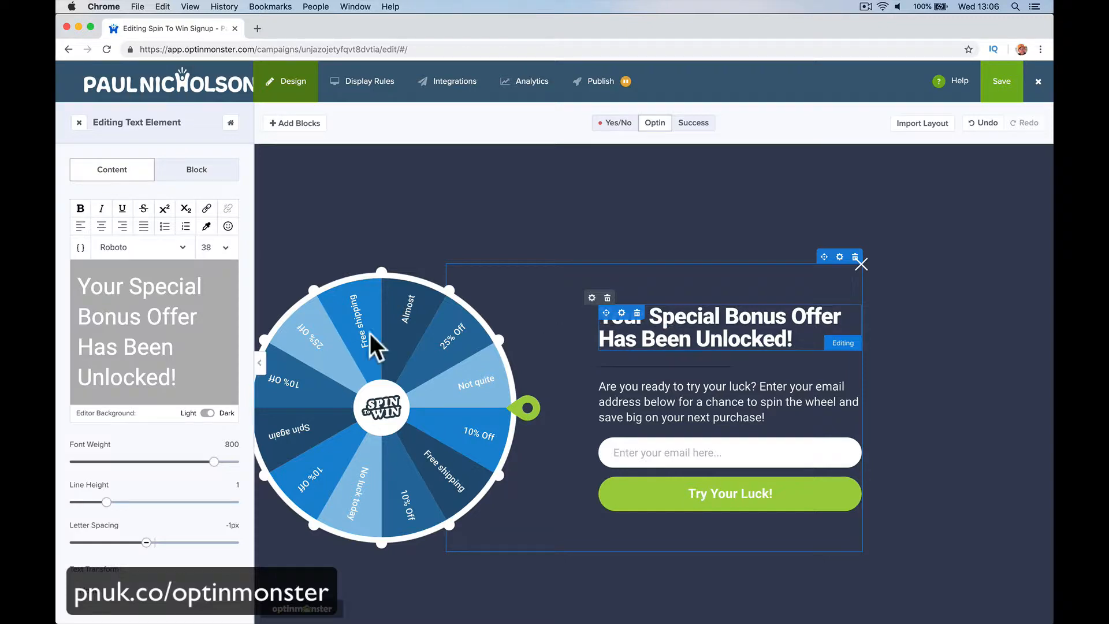
click(75, 280)
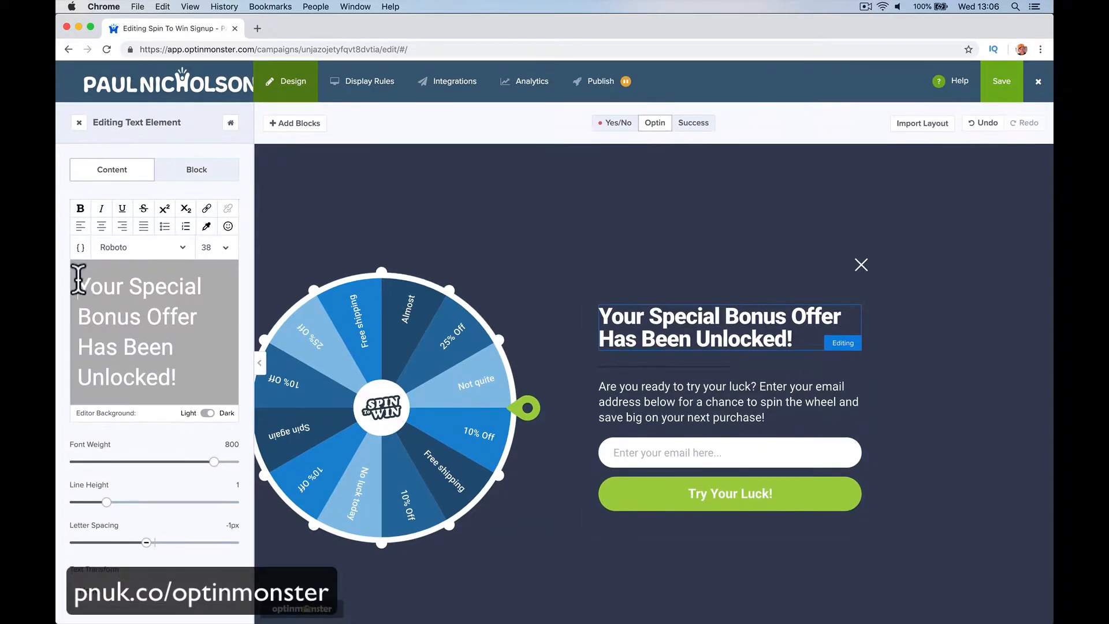
key(Return)
key(Up)
text(Be)
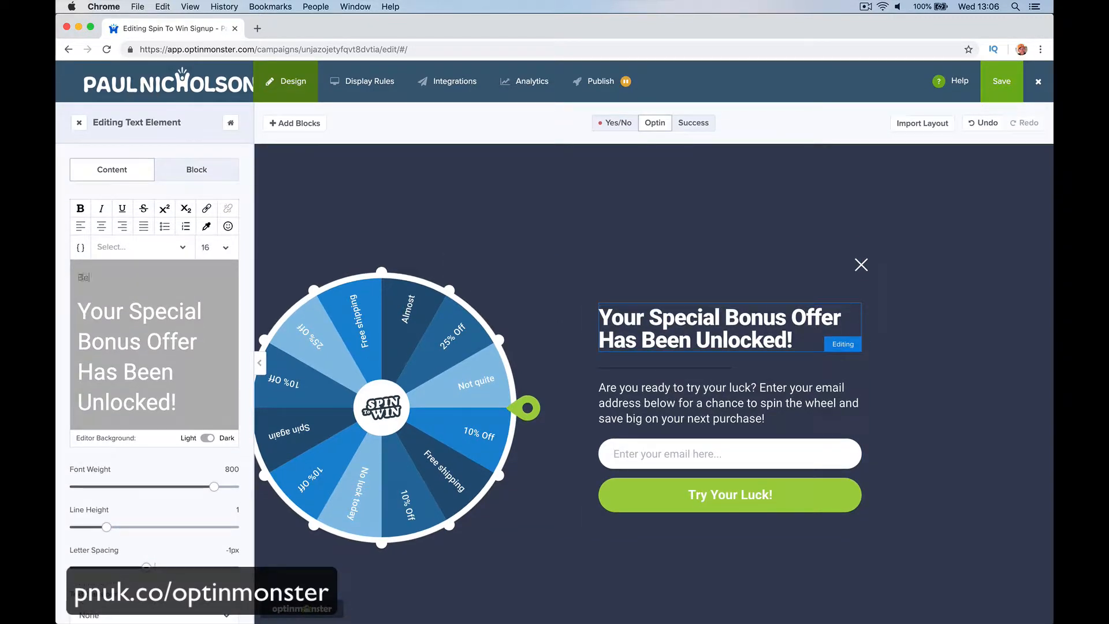
text(fore)
key(BackSpace)
key(BackSpace)
key(BackSpace)
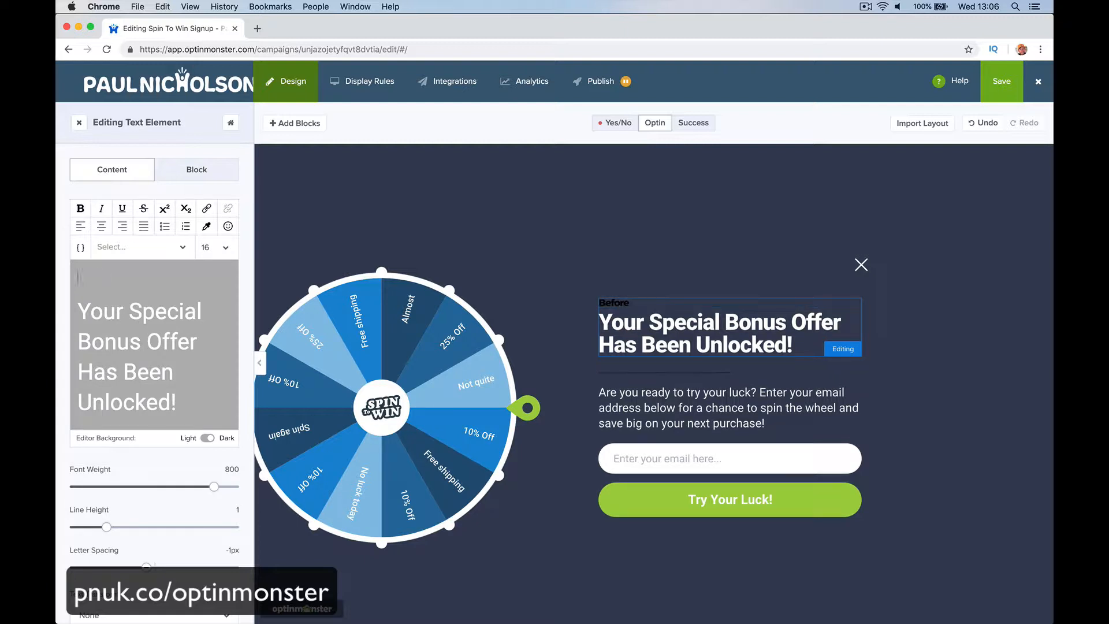
key(Down)
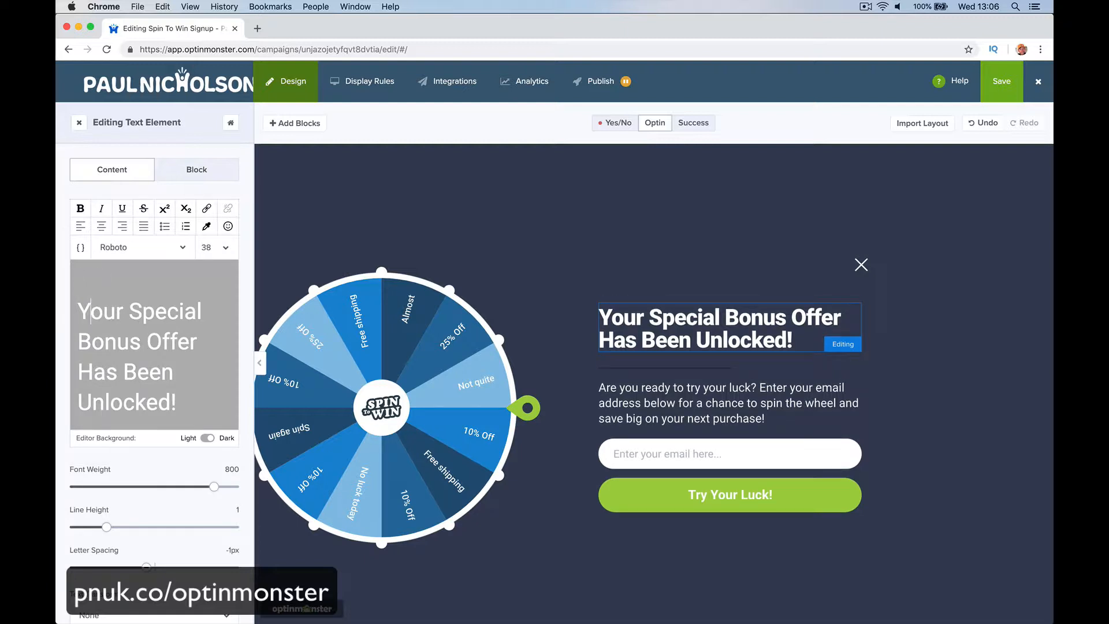
text(Befor You )
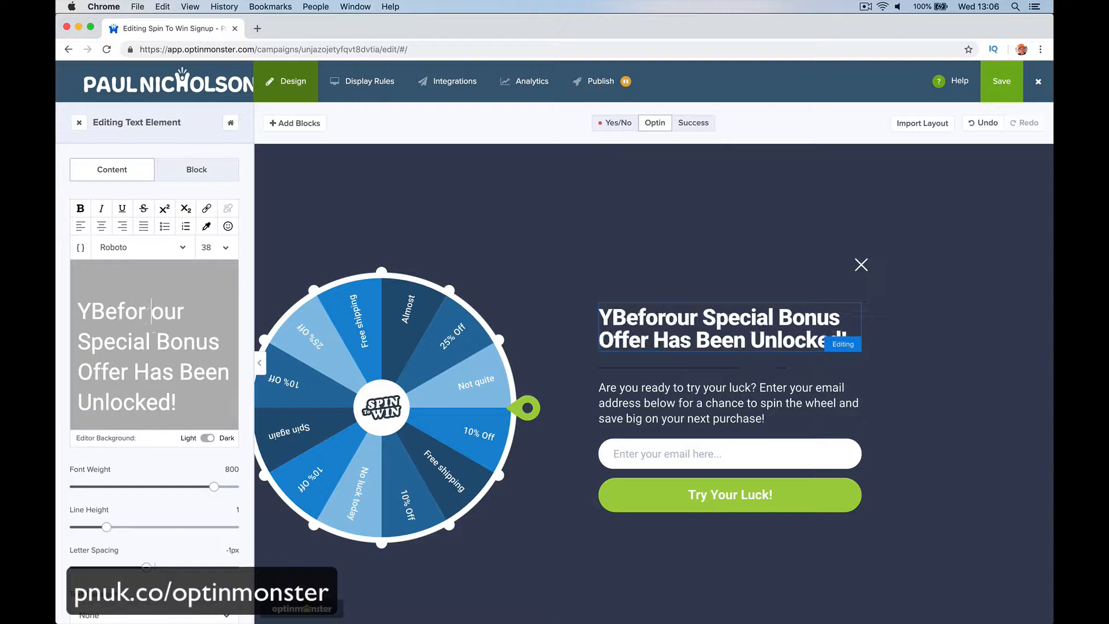
text(Leae)
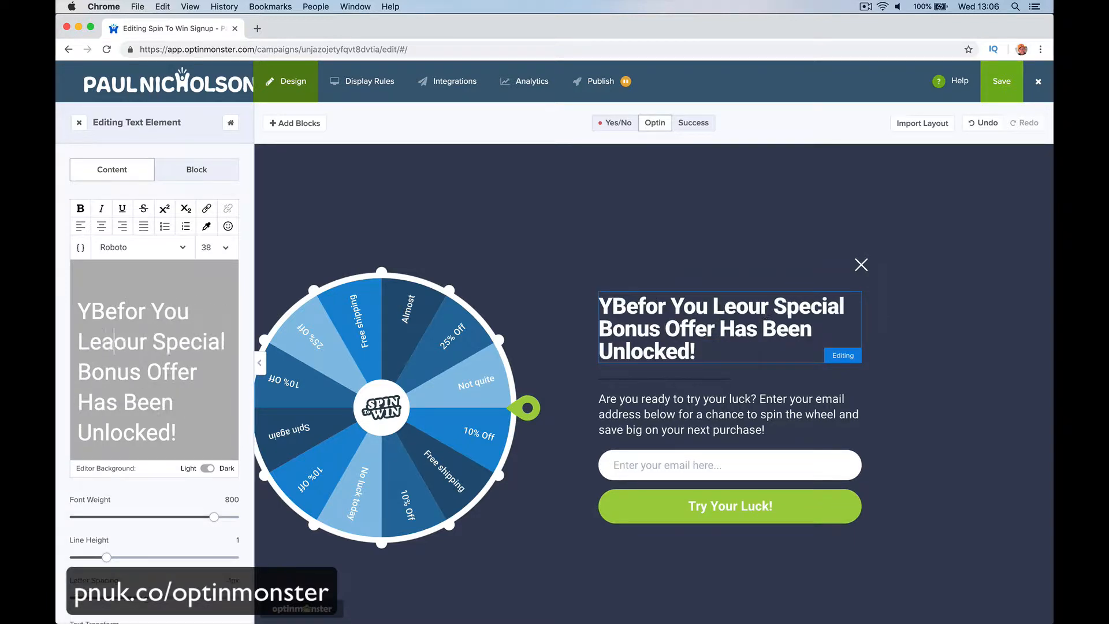
key(BackSpace)
text(ve)
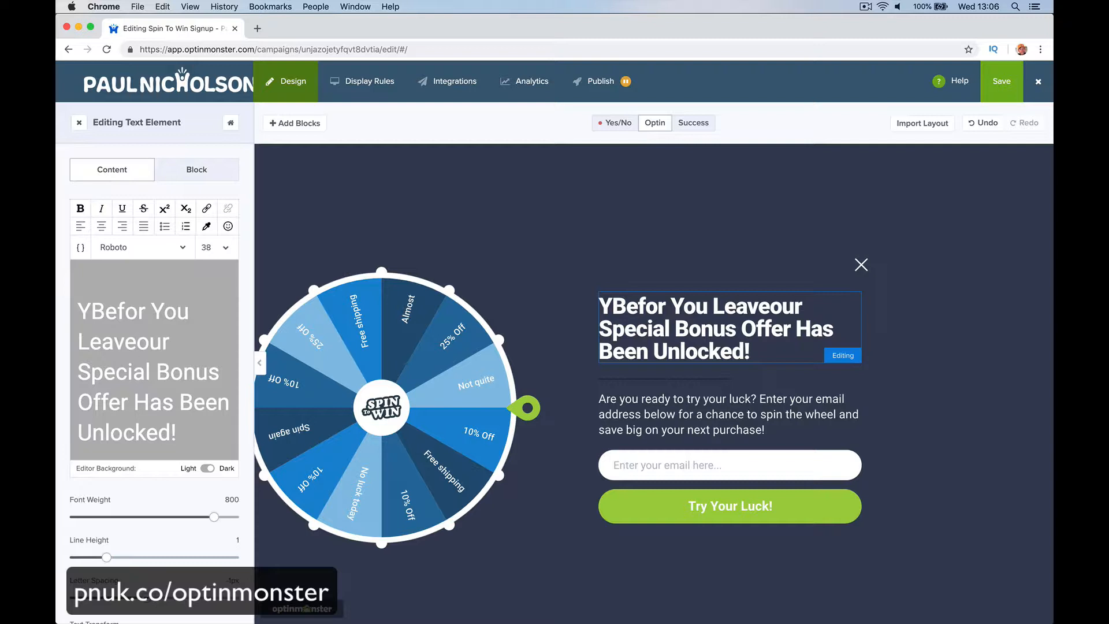
Step: Break the headline after 'Befor You Leave' so 'Your Special Bonus Offer Has Been Unlocked!' sits below
key(Return)
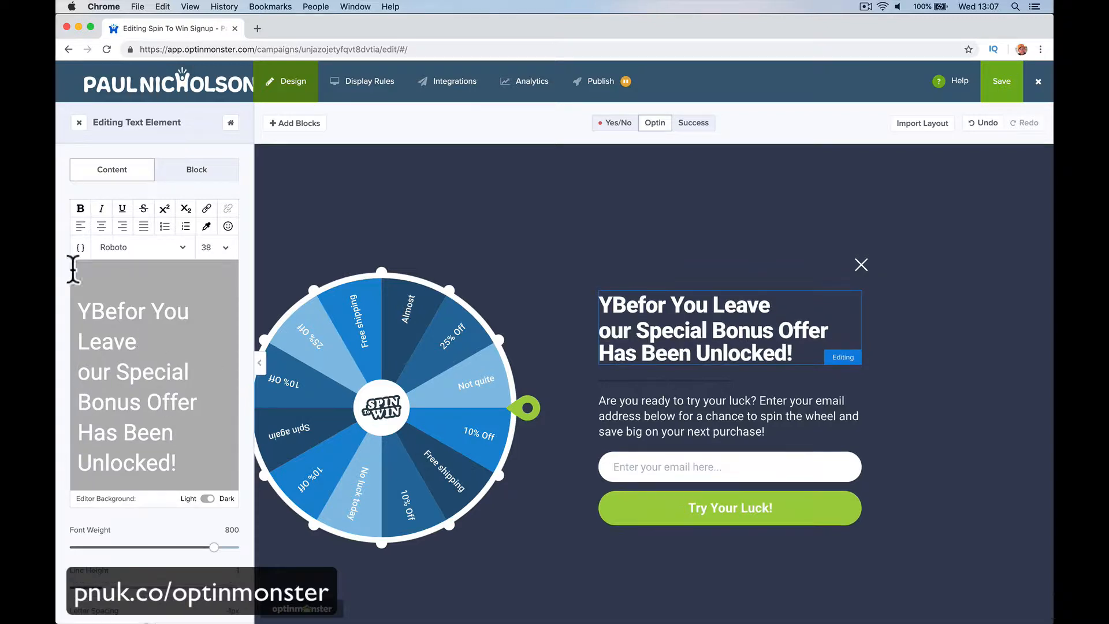
click(91, 310)
key(BackSpace)
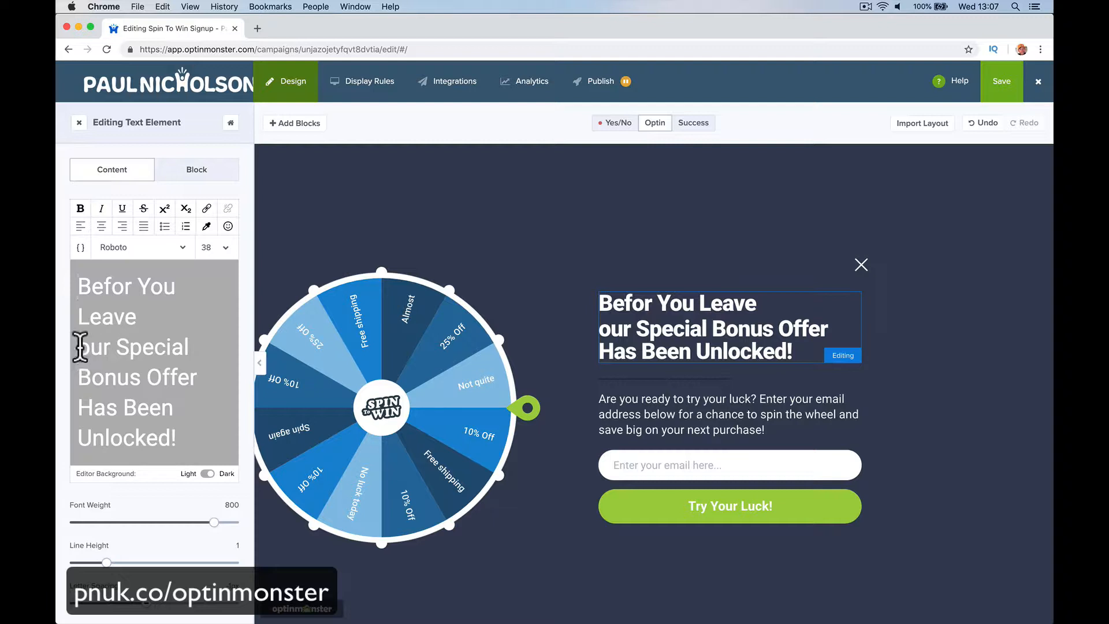
click(77, 347)
text(Y)
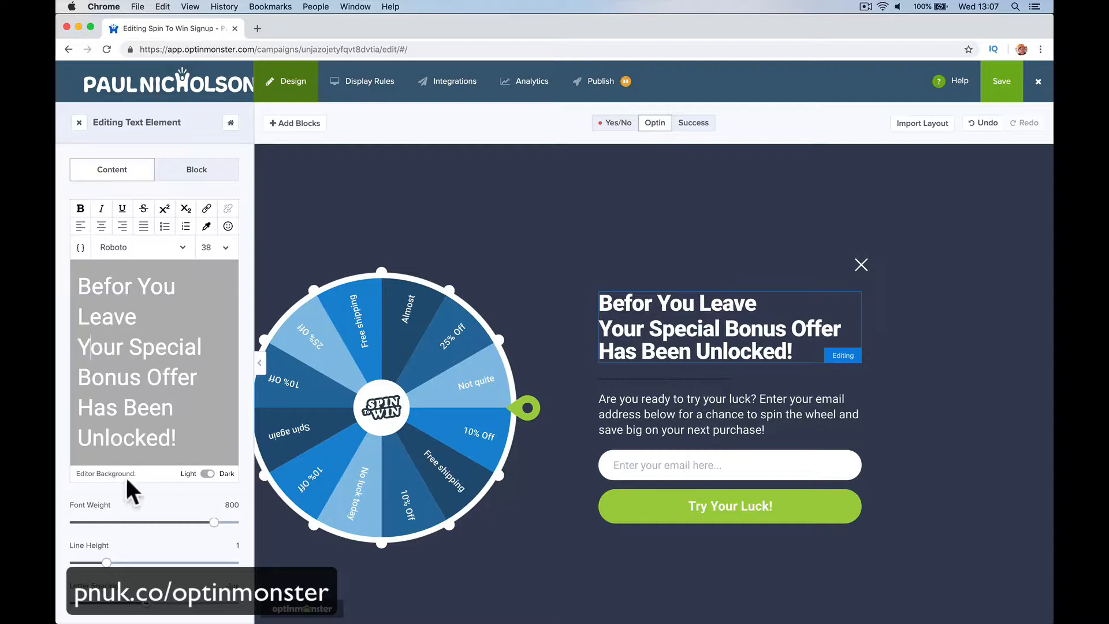
click(644, 415)
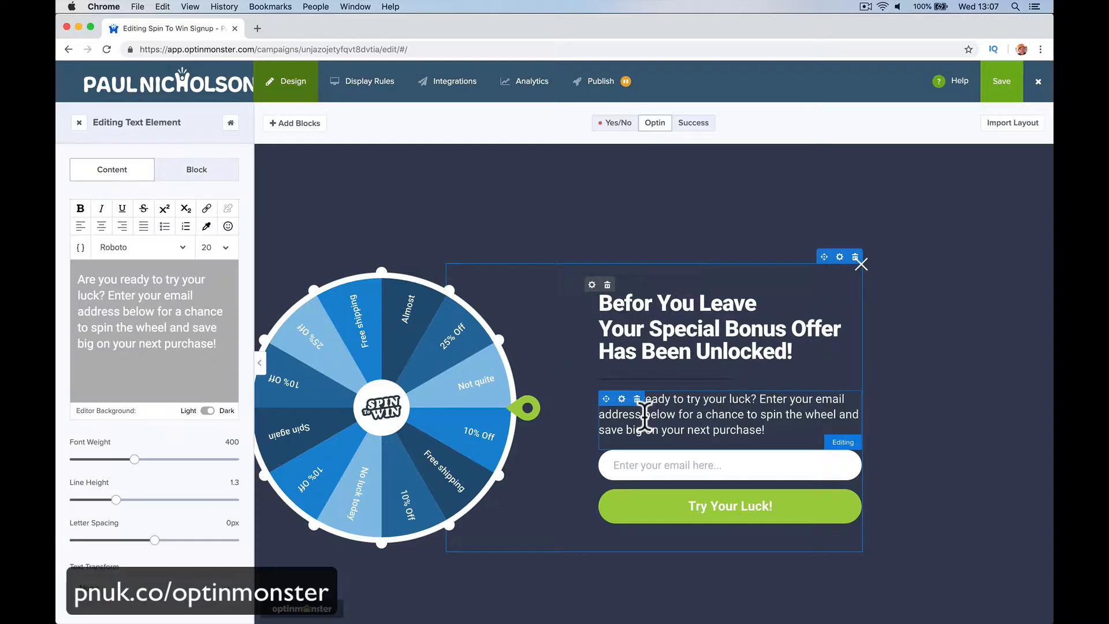
Step: Add a name field to the signup form without privacy text or phone, and show its Block styling settings
click(676, 456)
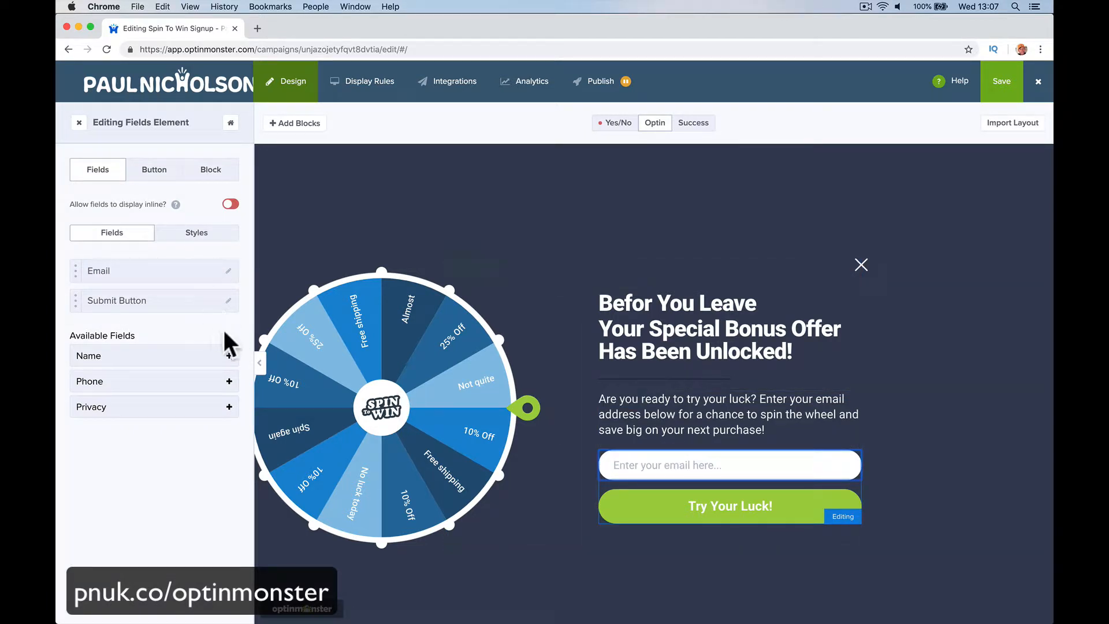
click(229, 364)
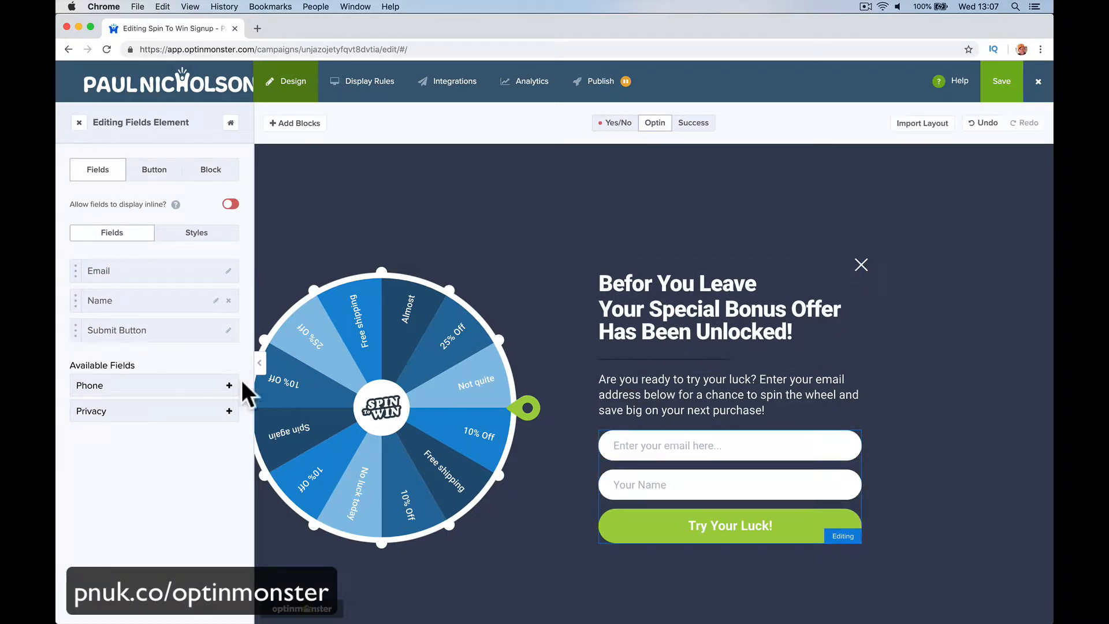
click(229, 411)
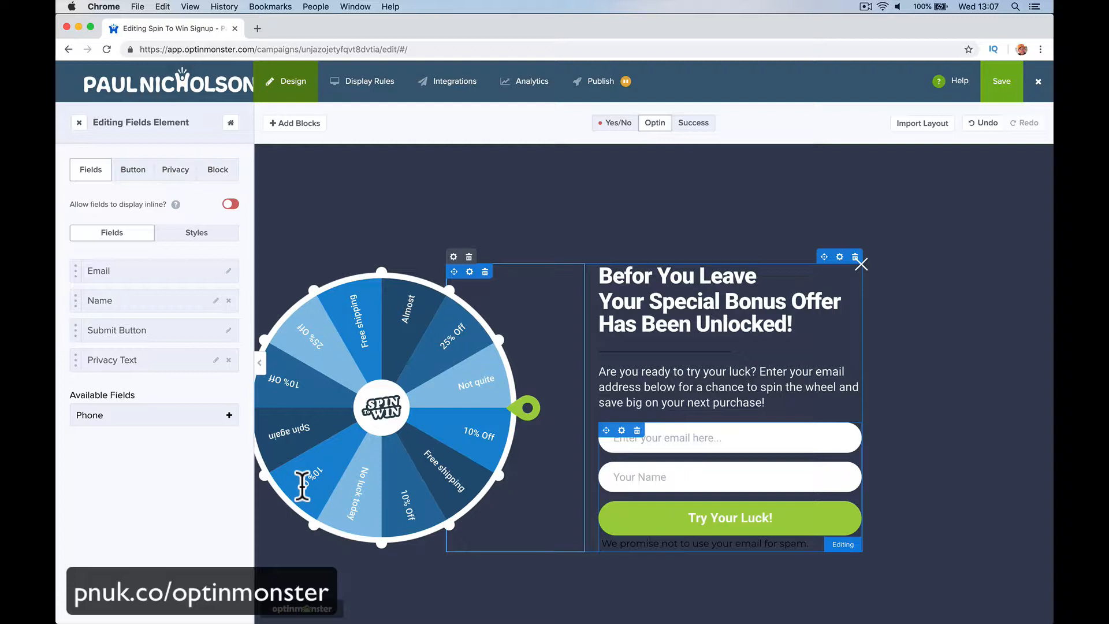
click(229, 415)
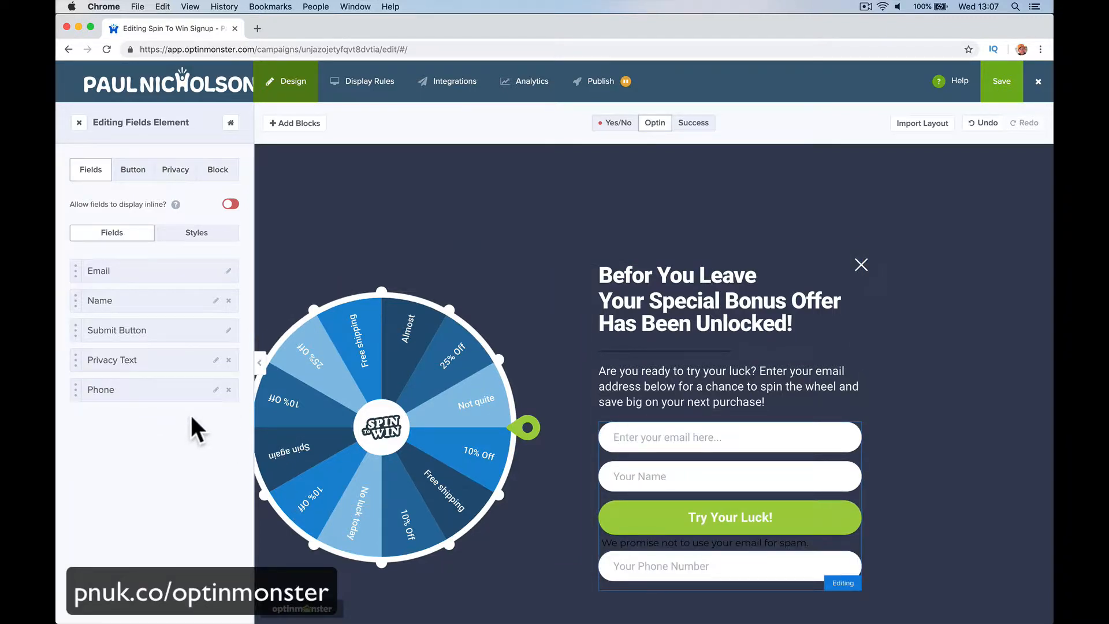
click(229, 389)
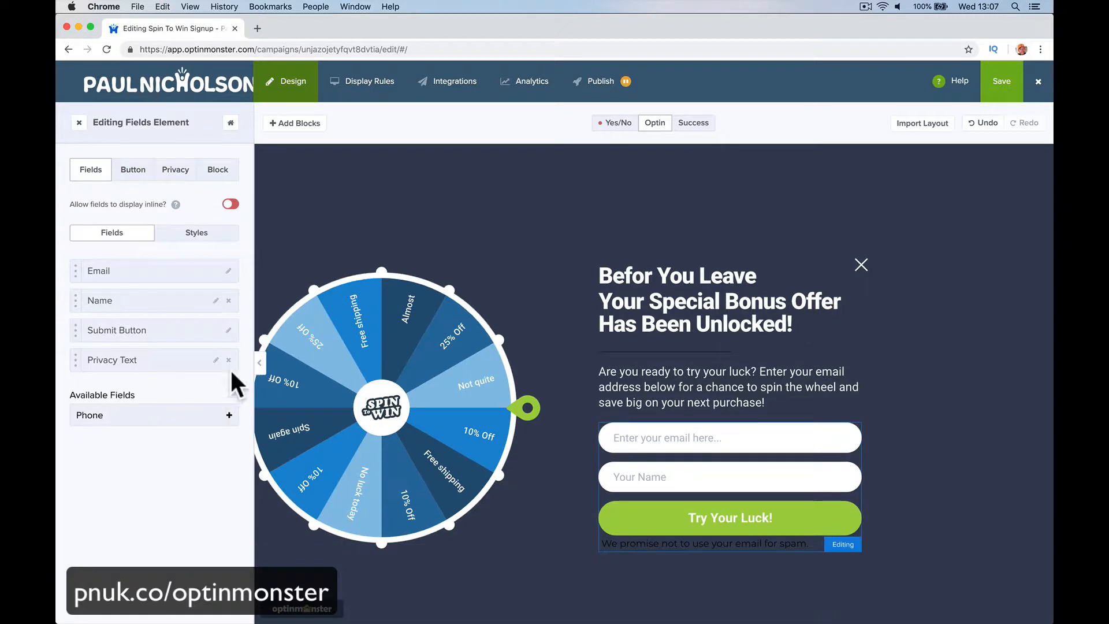
click(228, 360)
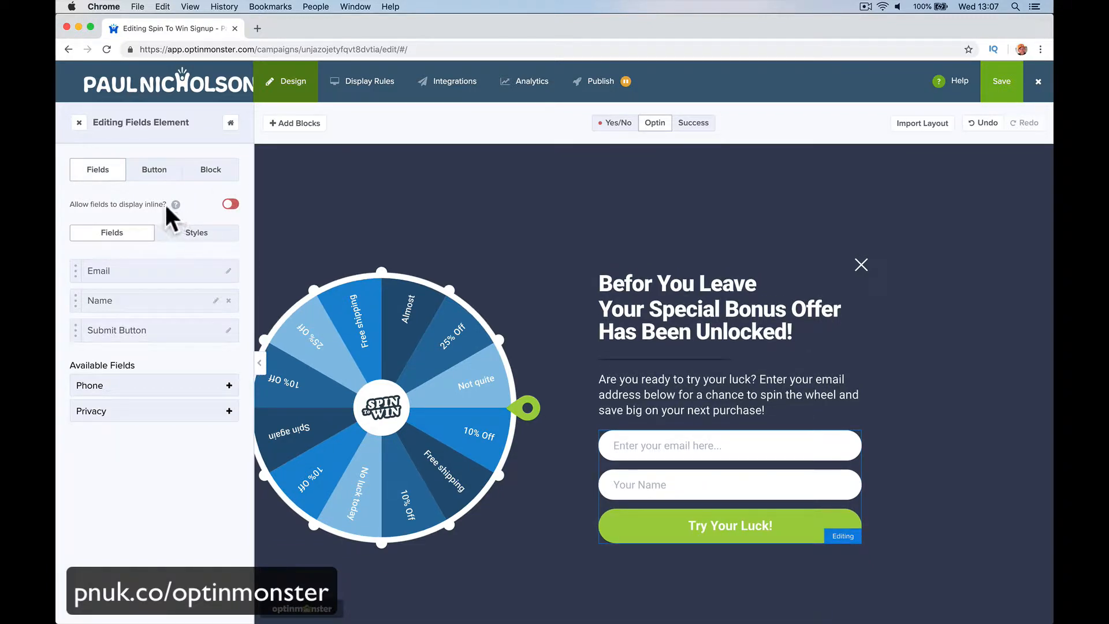
click(154, 172)
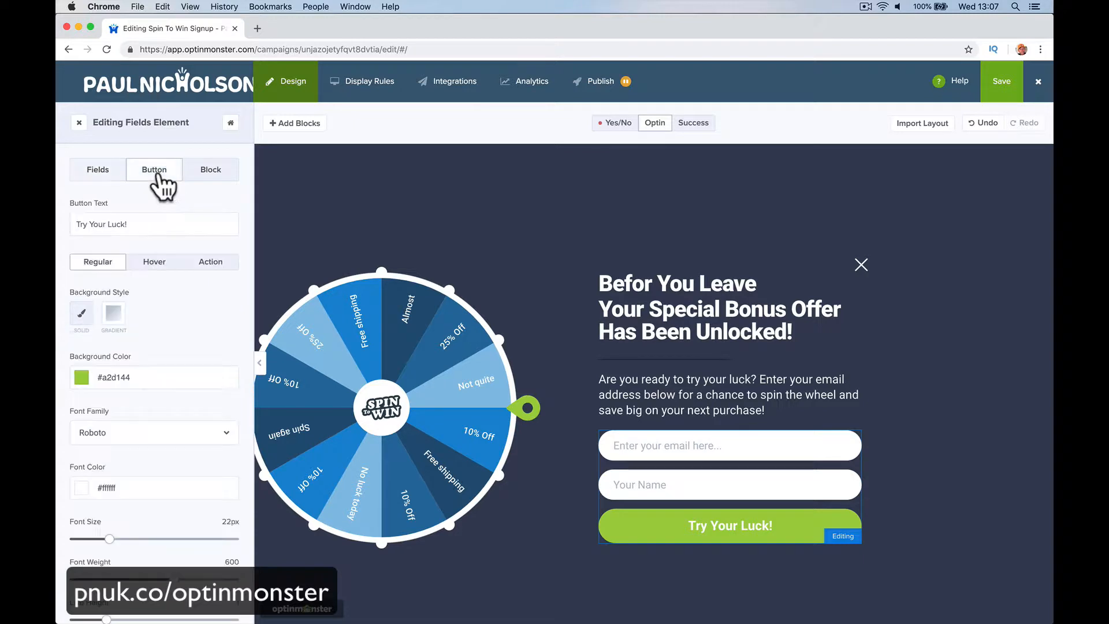
click(210, 169)
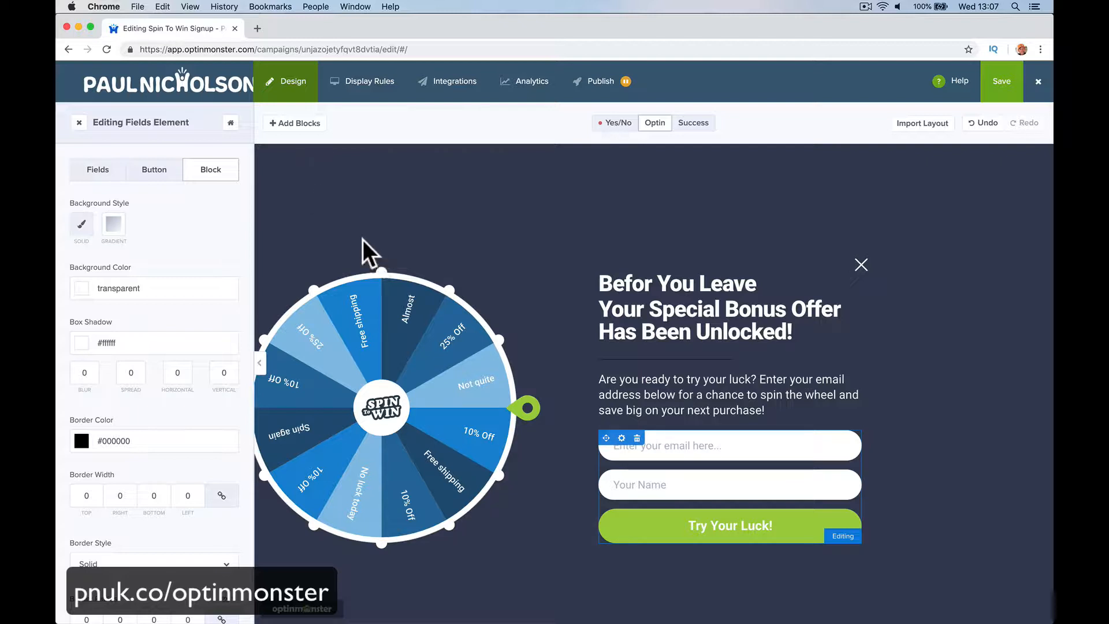
Step: Open the wheel's Edit Wheel Sections dialog and review the section labels
click(351, 352)
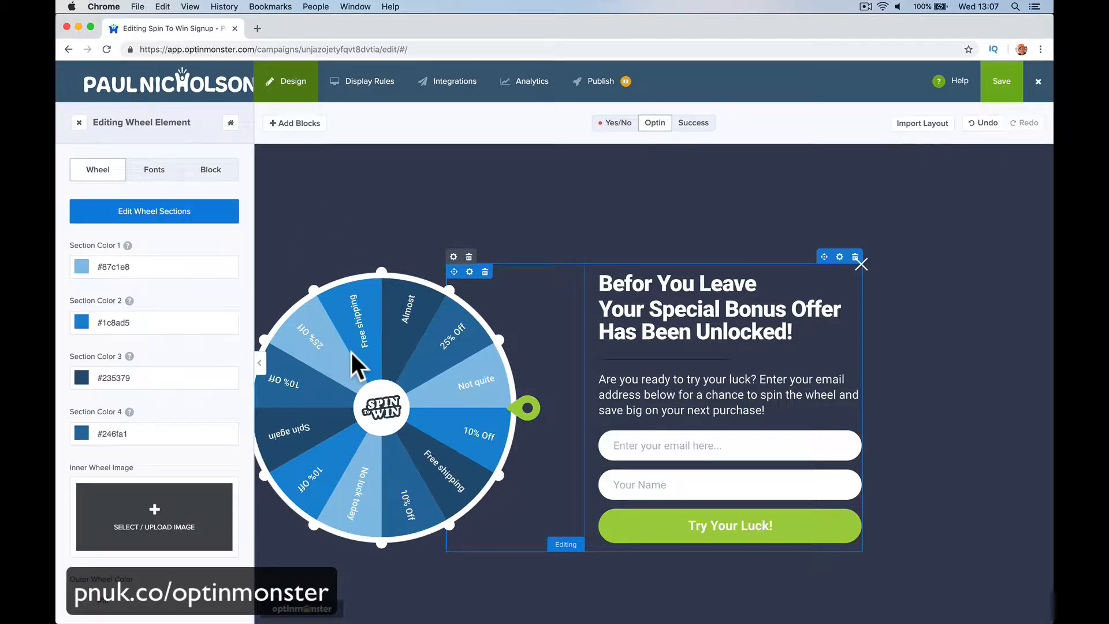
click(195, 213)
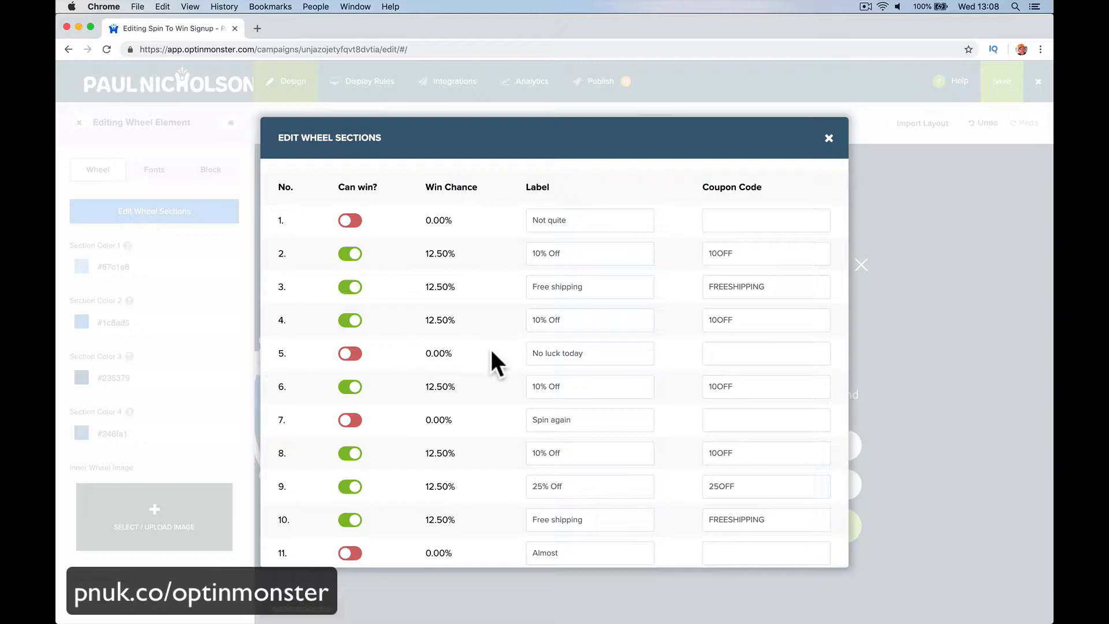
drag(537, 220, 659, 213)
drag(535, 353, 611, 352)
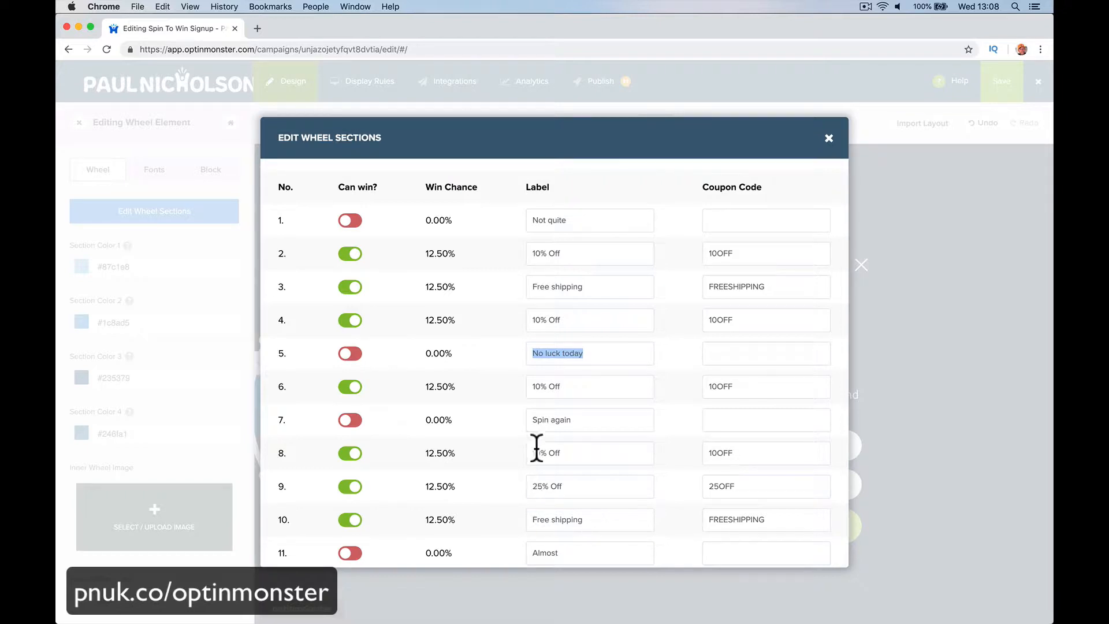
drag(530, 419, 574, 418)
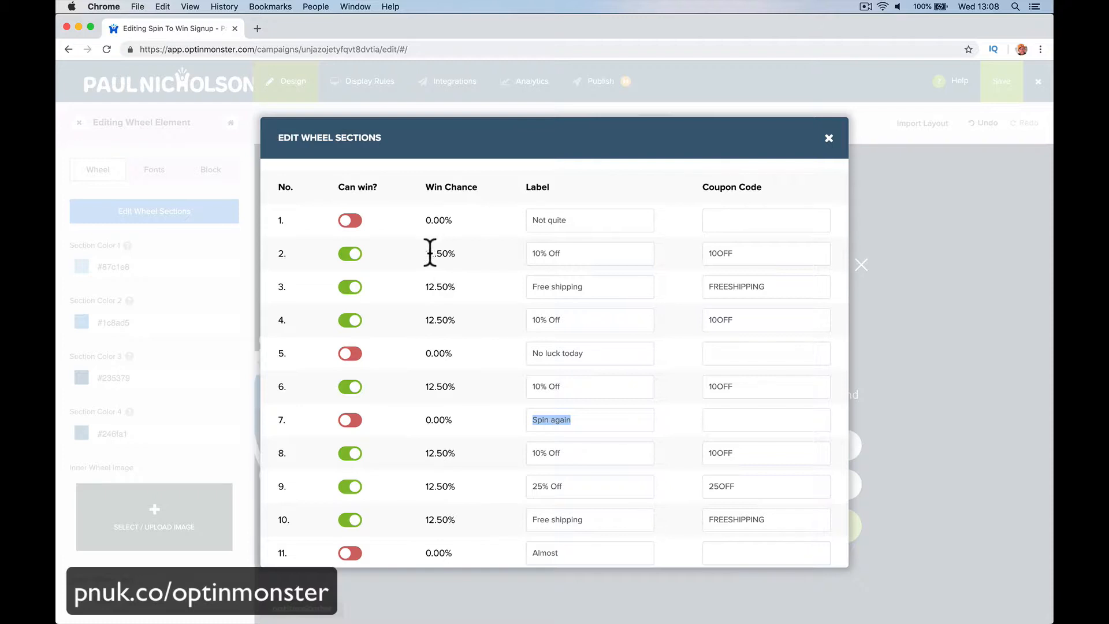
Step: Change section 2's label to 100% Off and its coupon code to 100OFF
double_click(447, 253)
click(453, 253)
click(540, 254)
text(0)
click(717, 252)
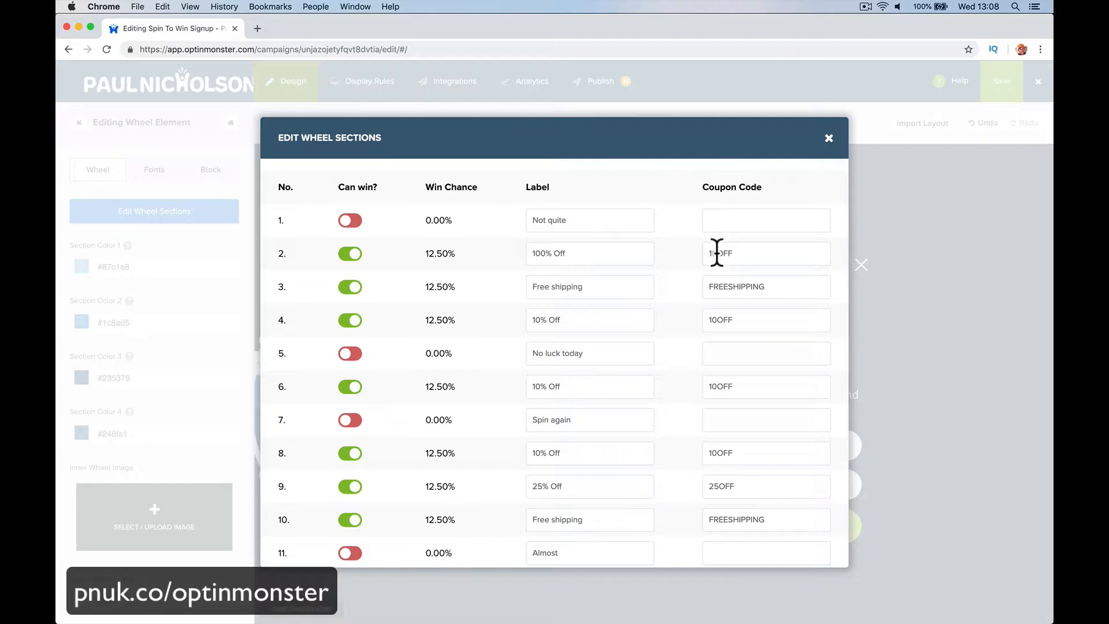
text(0)
Step: Check the 12.50% win chances of the second and fourth wheel sections
drag(530, 253, 589, 253)
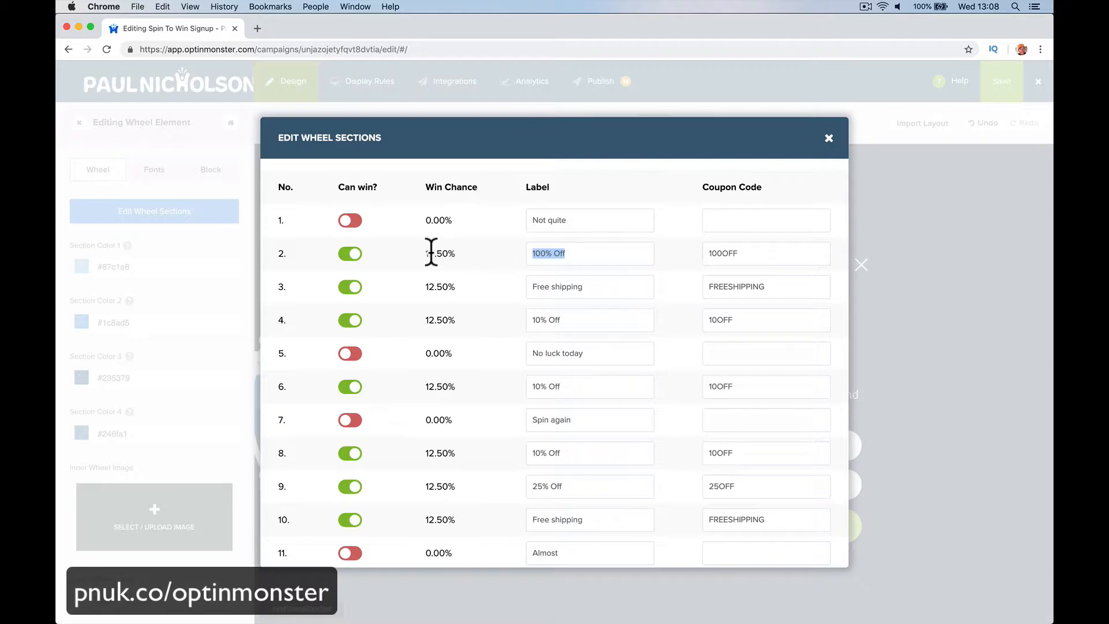
drag(425, 253, 456, 253)
drag(530, 319, 564, 319)
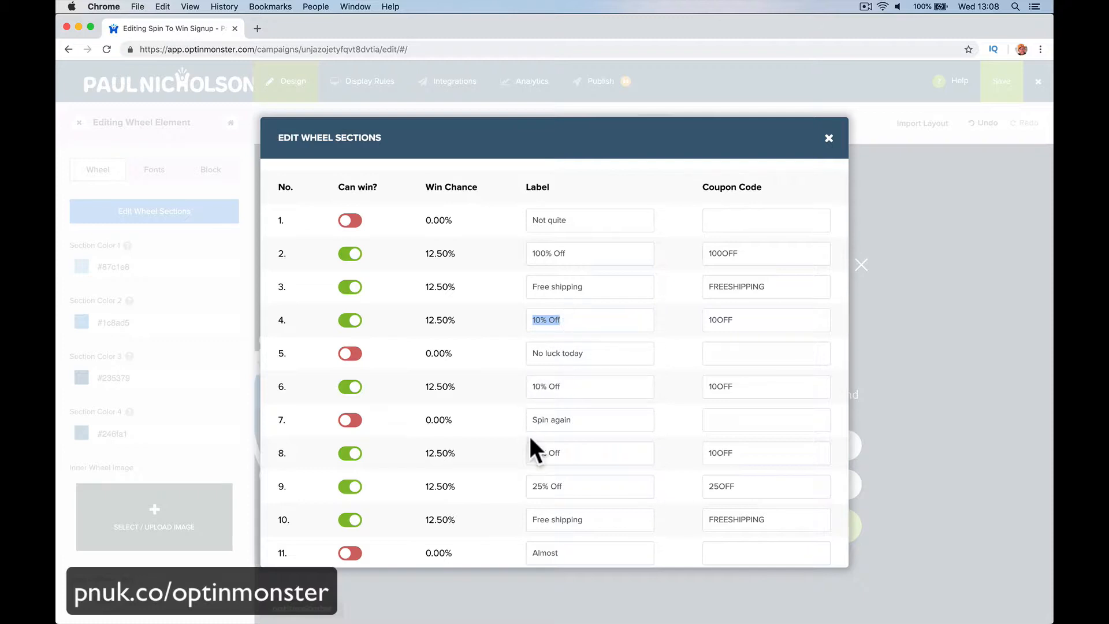
click(440, 320)
double_click(433, 320)
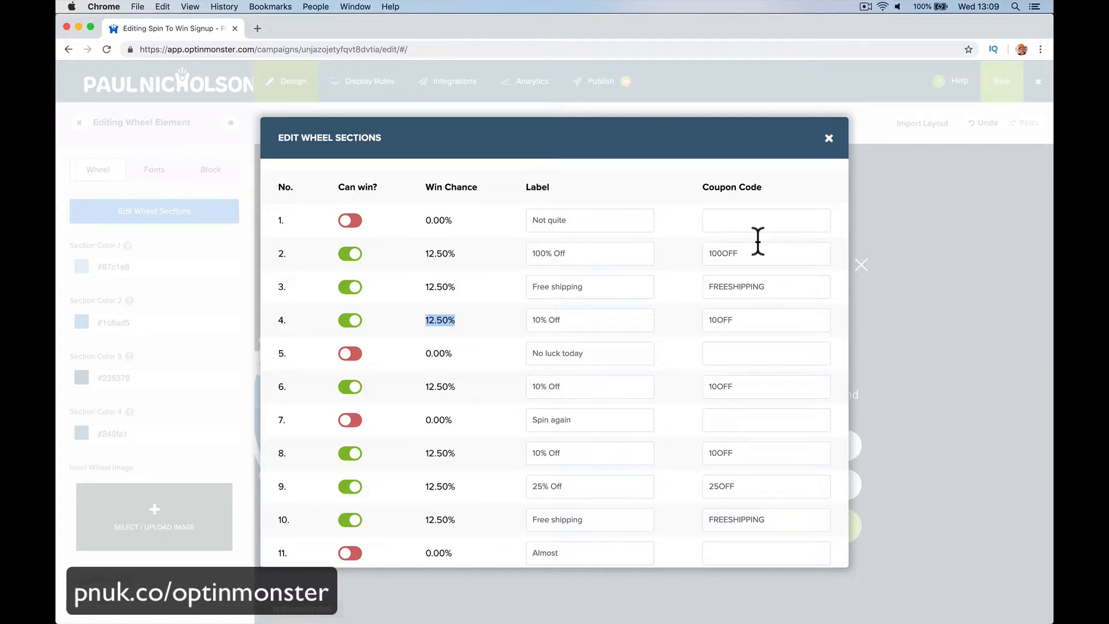
Step: Turn off Can win? for the 100% Off section
click(827, 143)
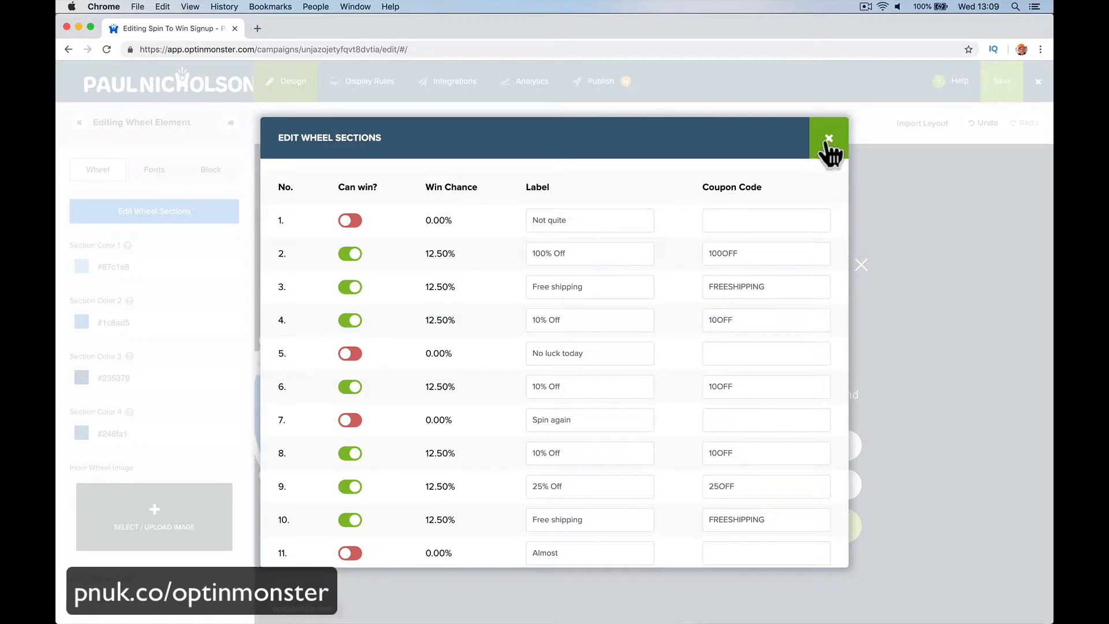
click(355, 254)
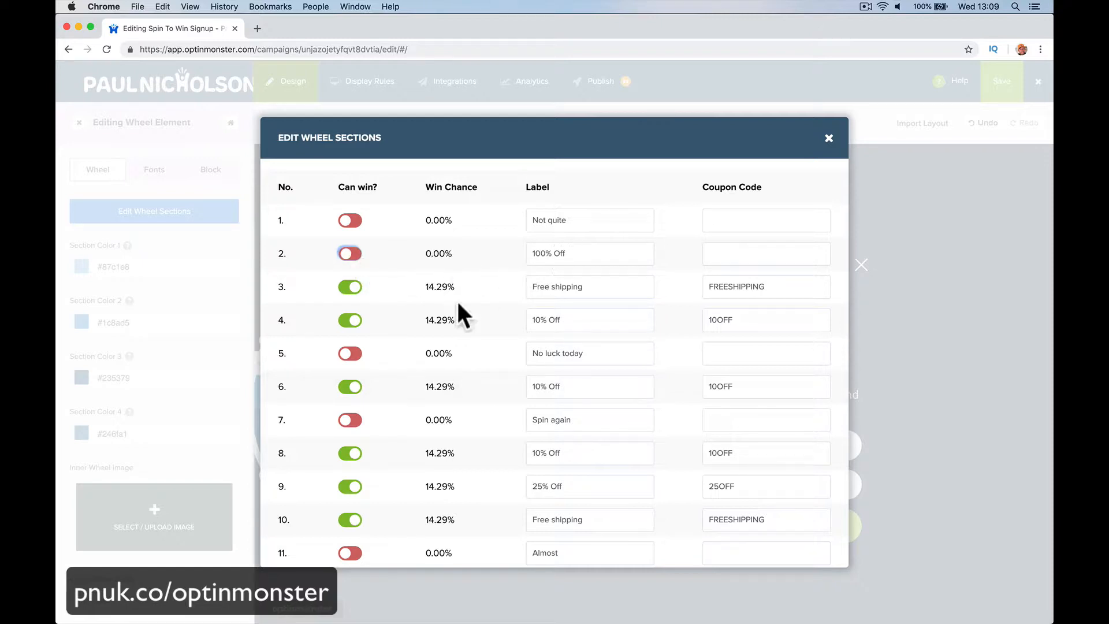
scroll(418, 379, down, 2)
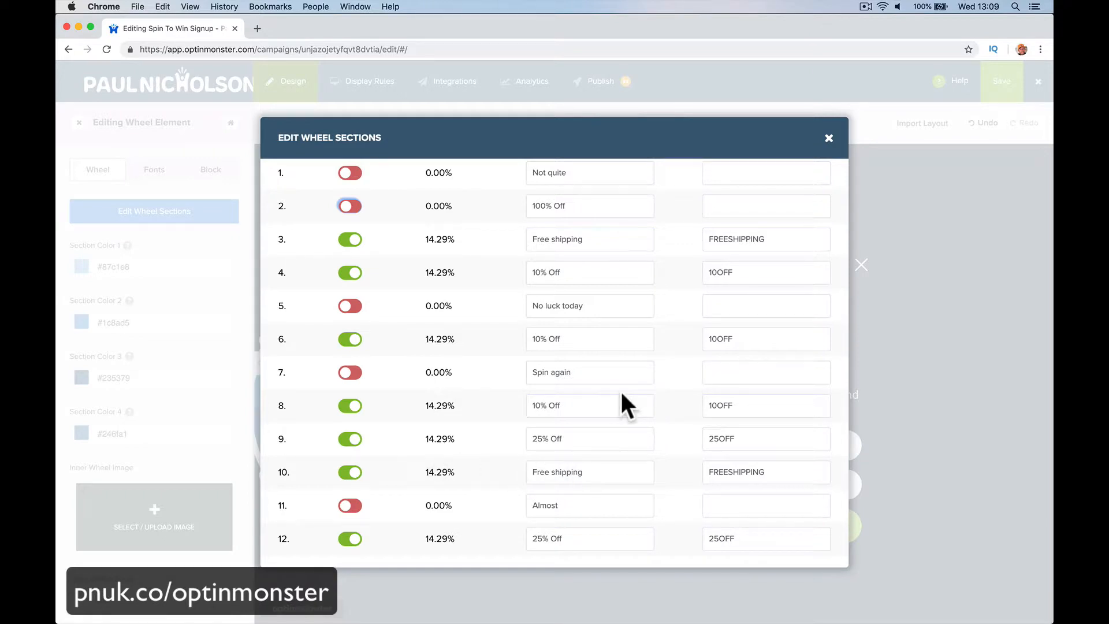
scroll(617, 375, up, 2)
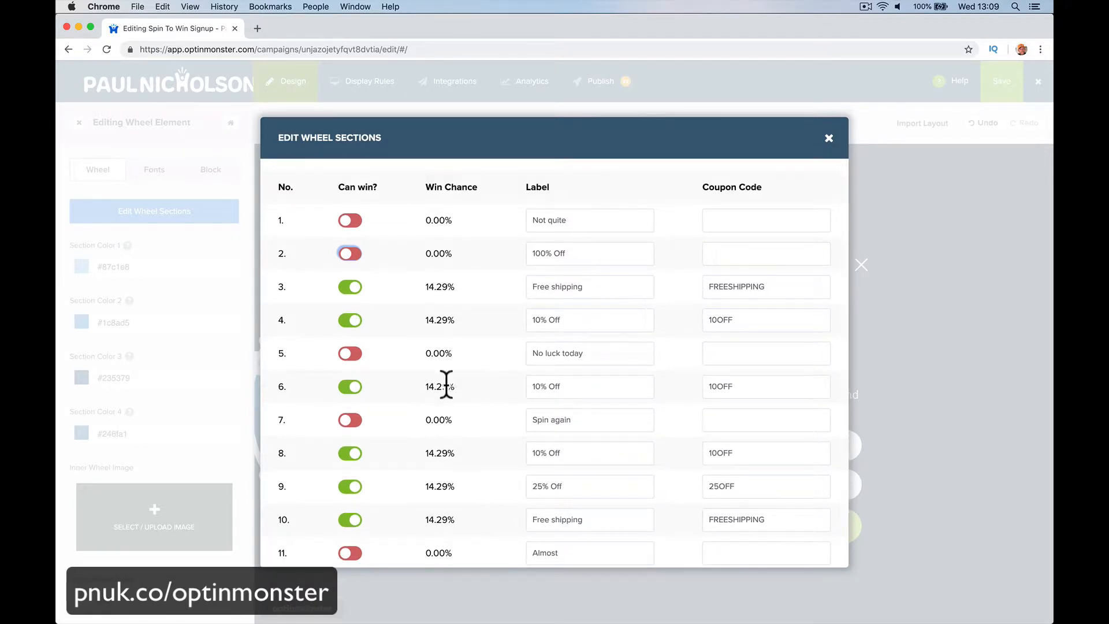
Step: Replace the Spin again section's label with Free Bike
triple_click(575, 386)
click(601, 386)
triple_click(603, 420)
text(Free Bike)
click(823, 147)
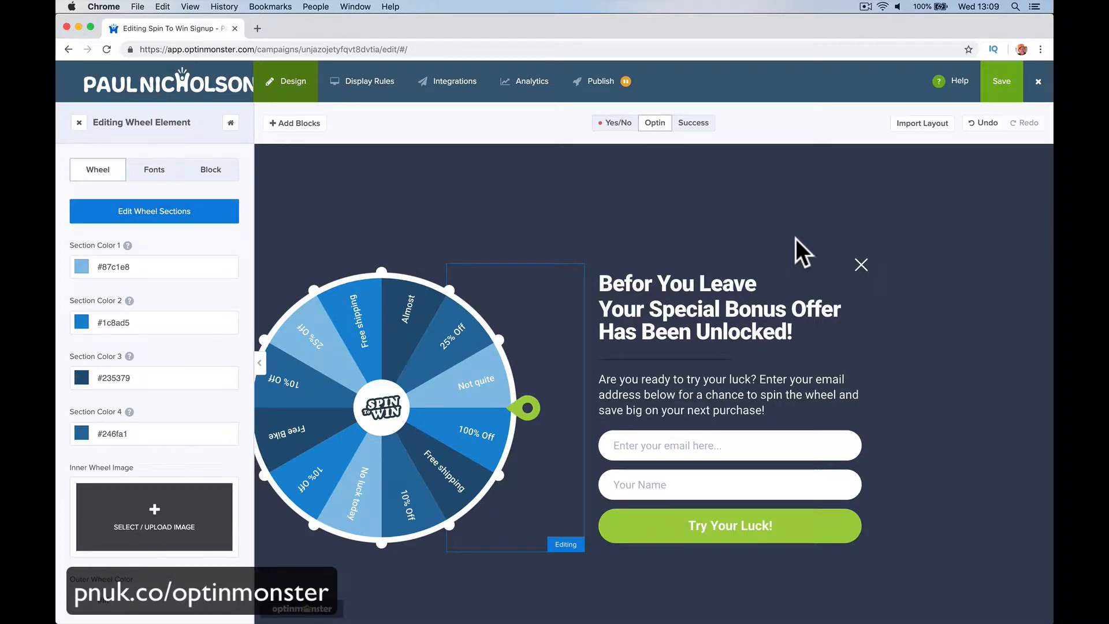
Step: Save the wheel edits and set the display rule's first condition to exit detected
click(997, 92)
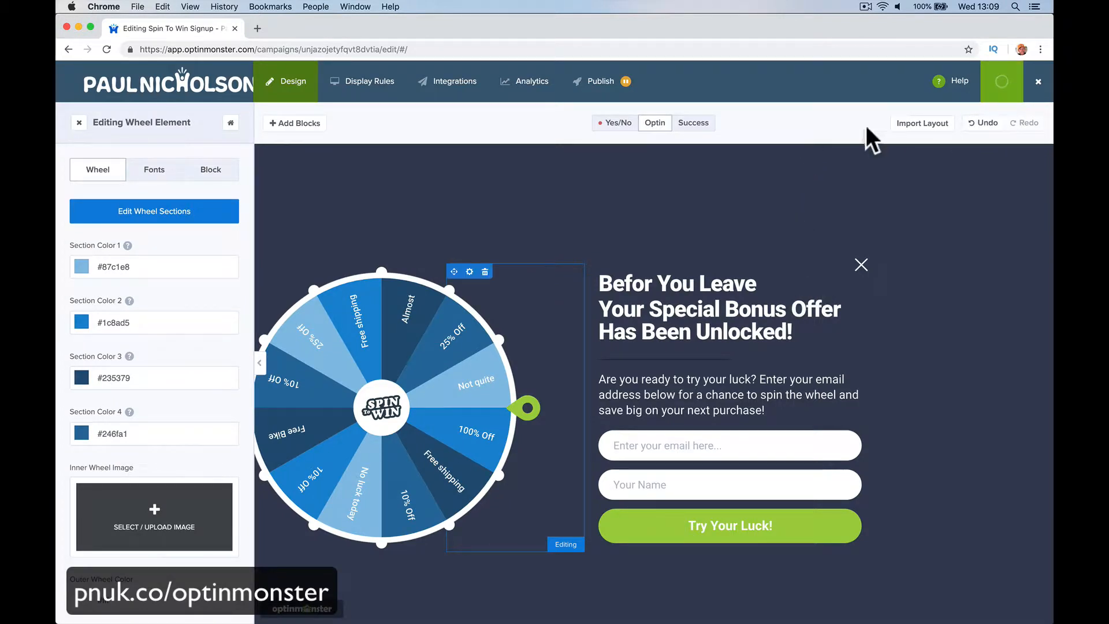
click(382, 93)
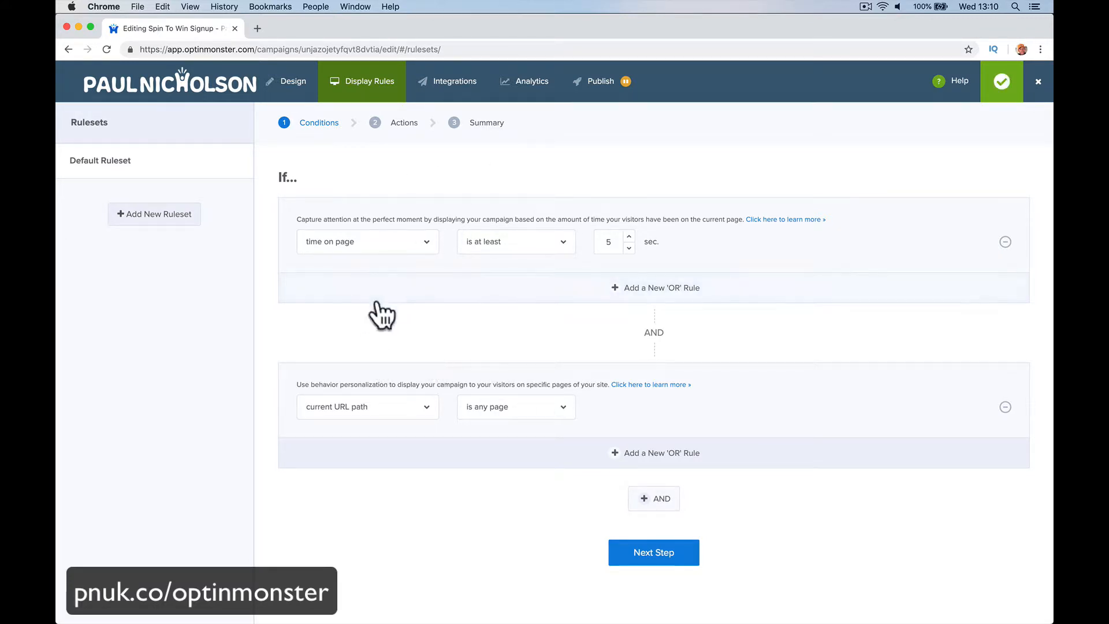
click(410, 245)
click(406, 301)
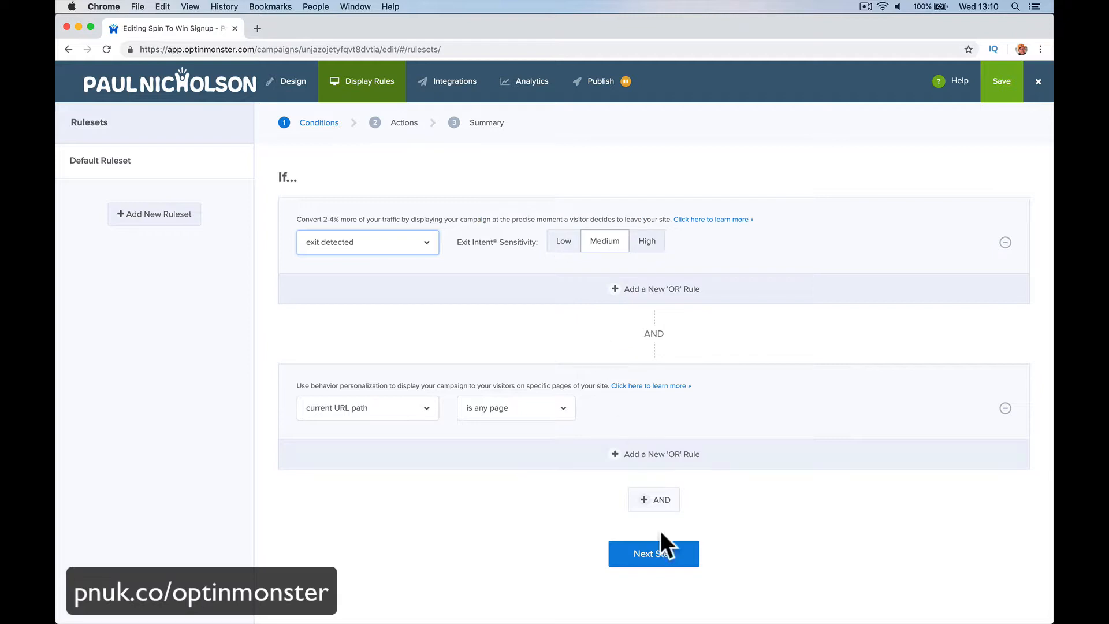
click(652, 552)
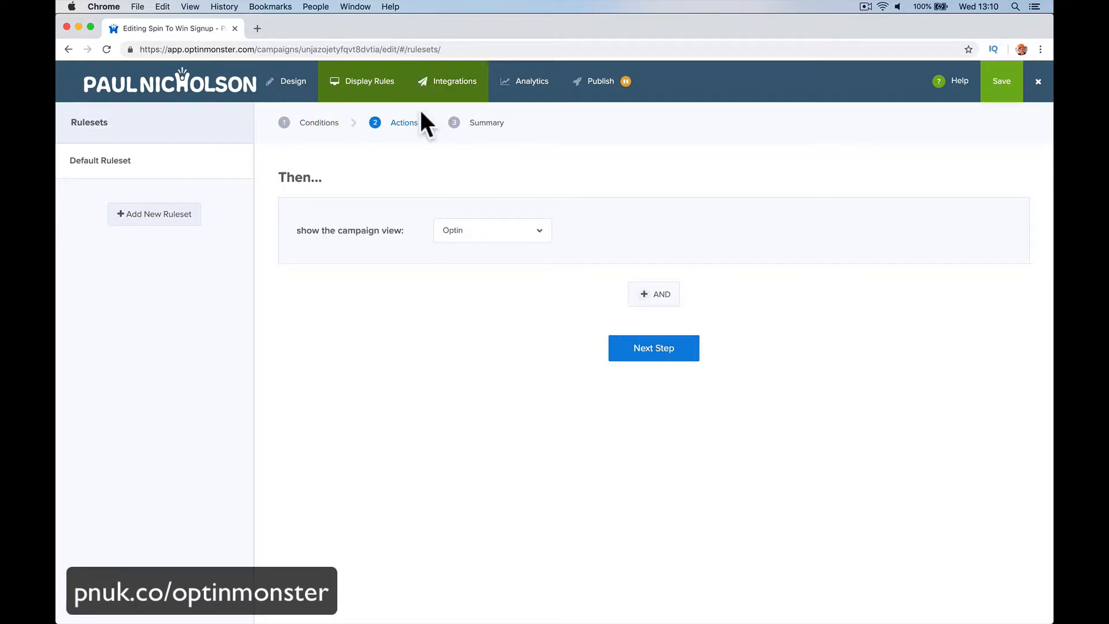
click(633, 347)
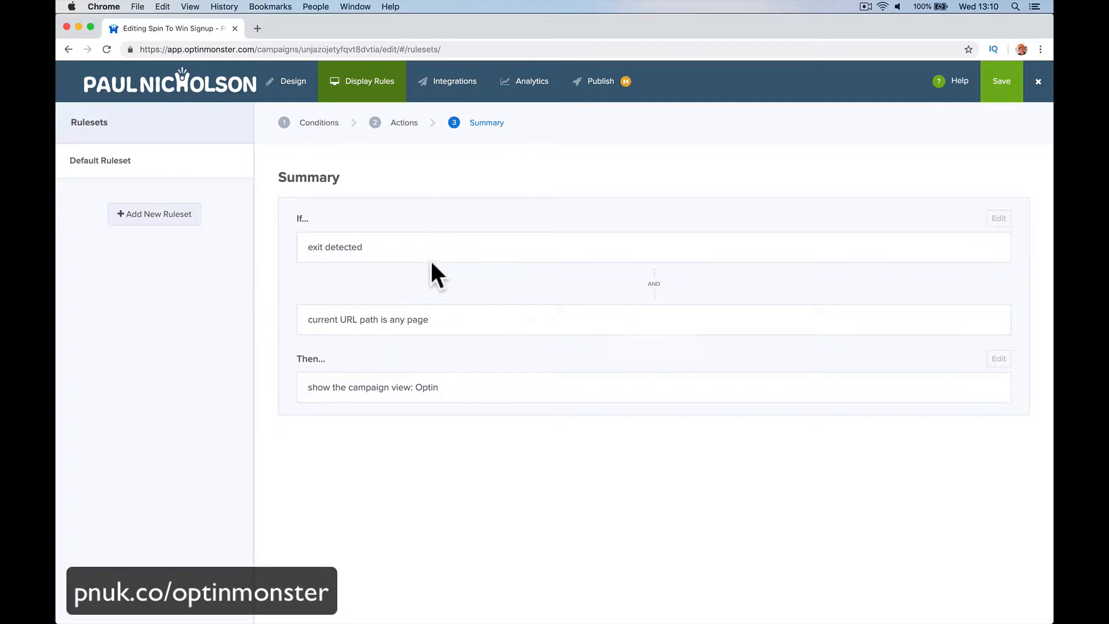
click(459, 93)
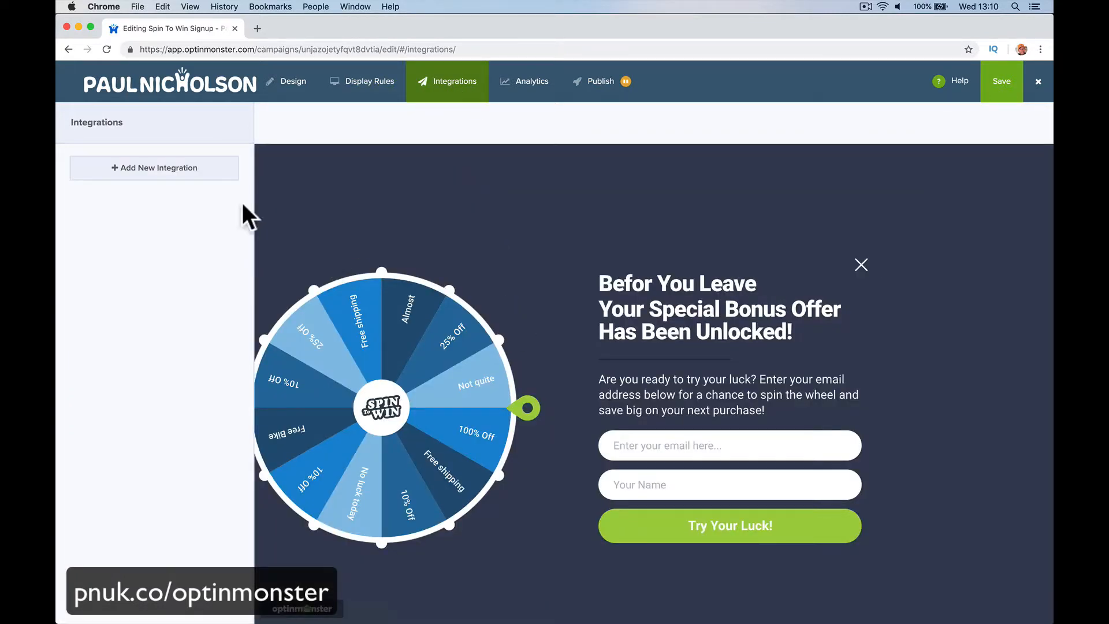
Step: Add a new MailChimp integration using the existing MailChimp account
click(210, 177)
click(196, 198)
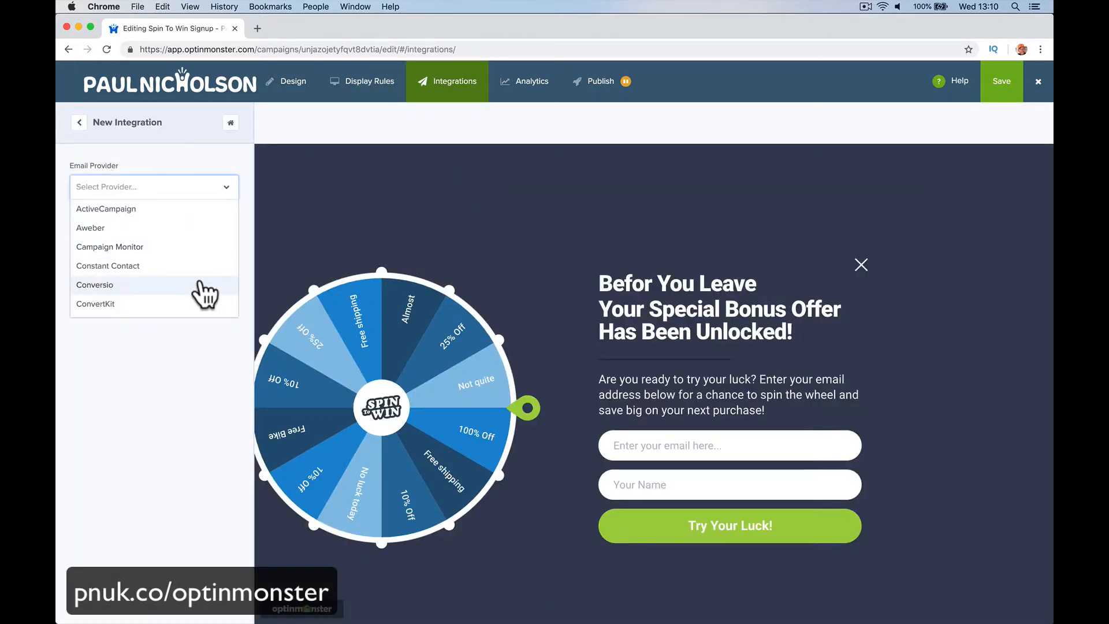
scroll(203, 288, down, 5)
scroll(205, 295, down, 2)
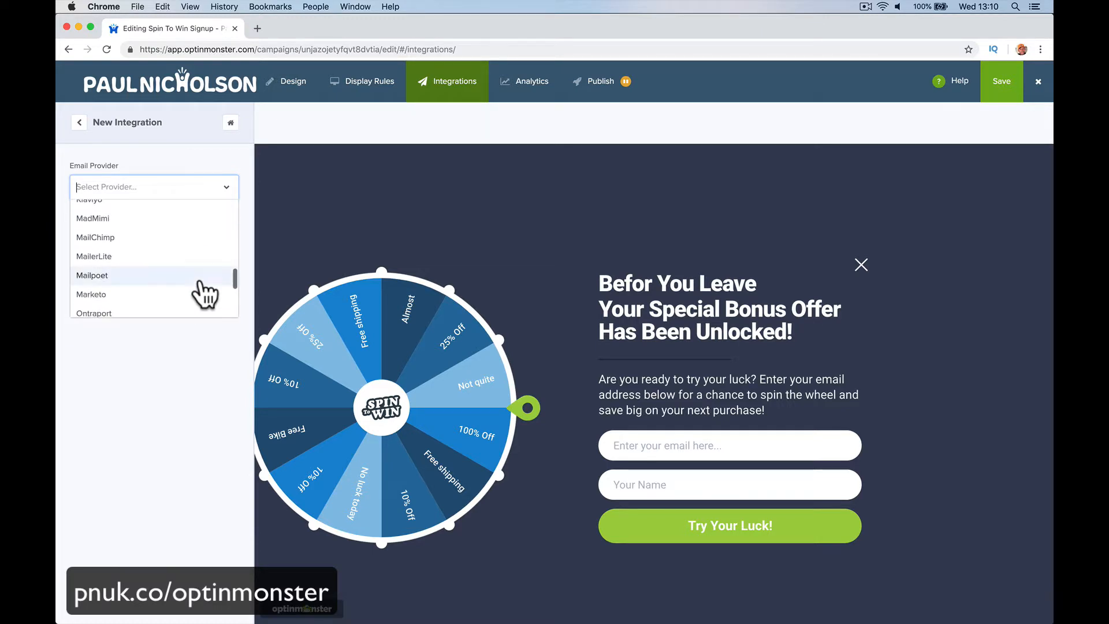
click(191, 236)
click(192, 245)
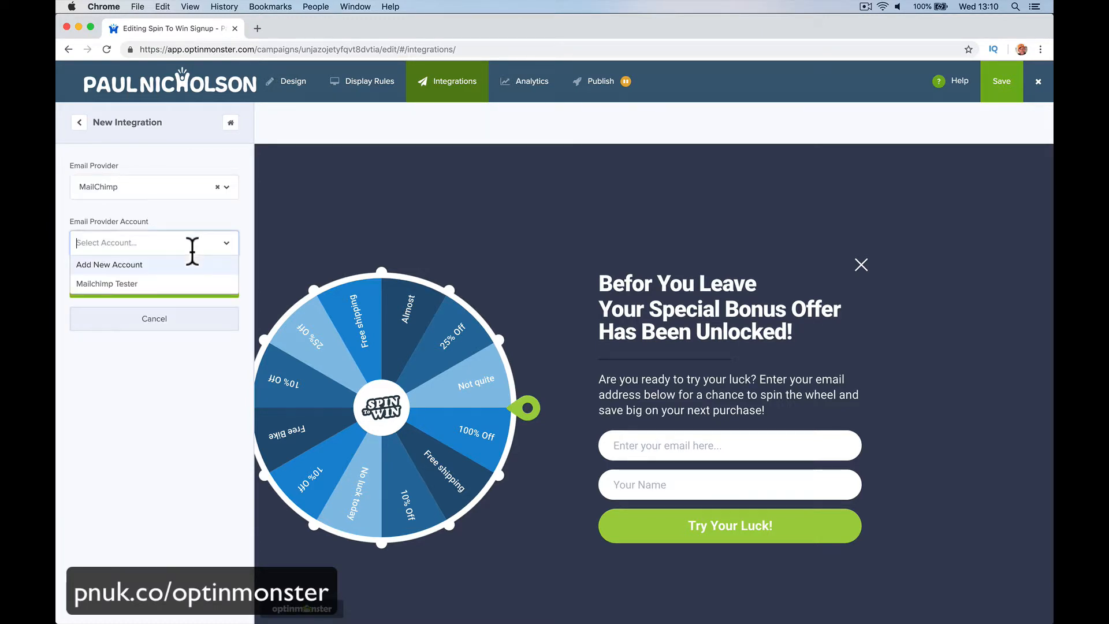
click(185, 294)
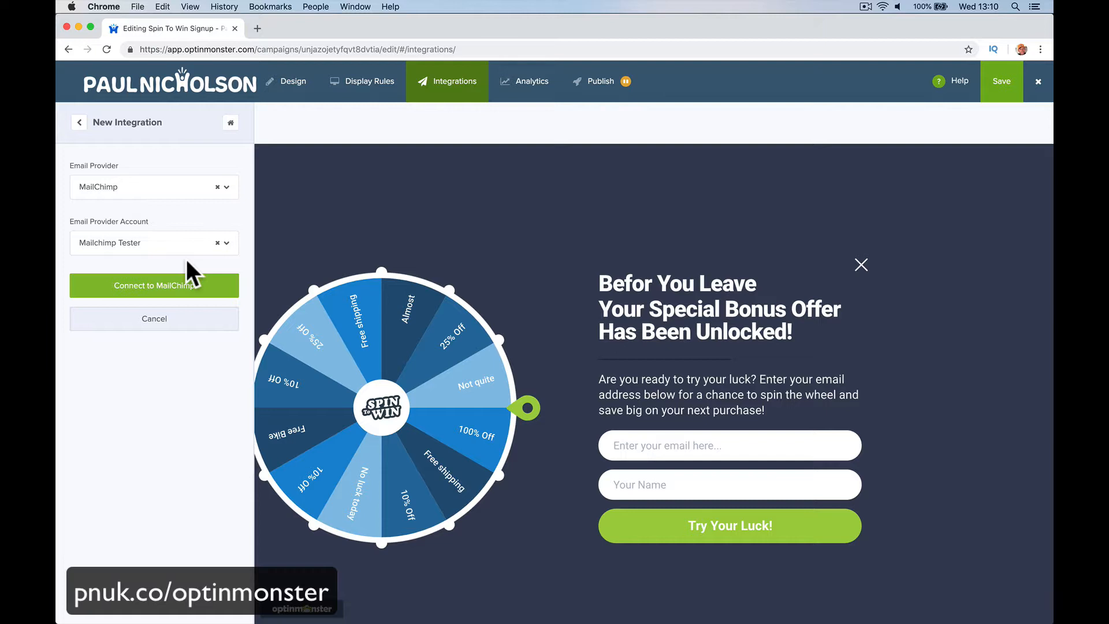
Step: Connect to MailChimp and send new signups to its email list
click(156, 286)
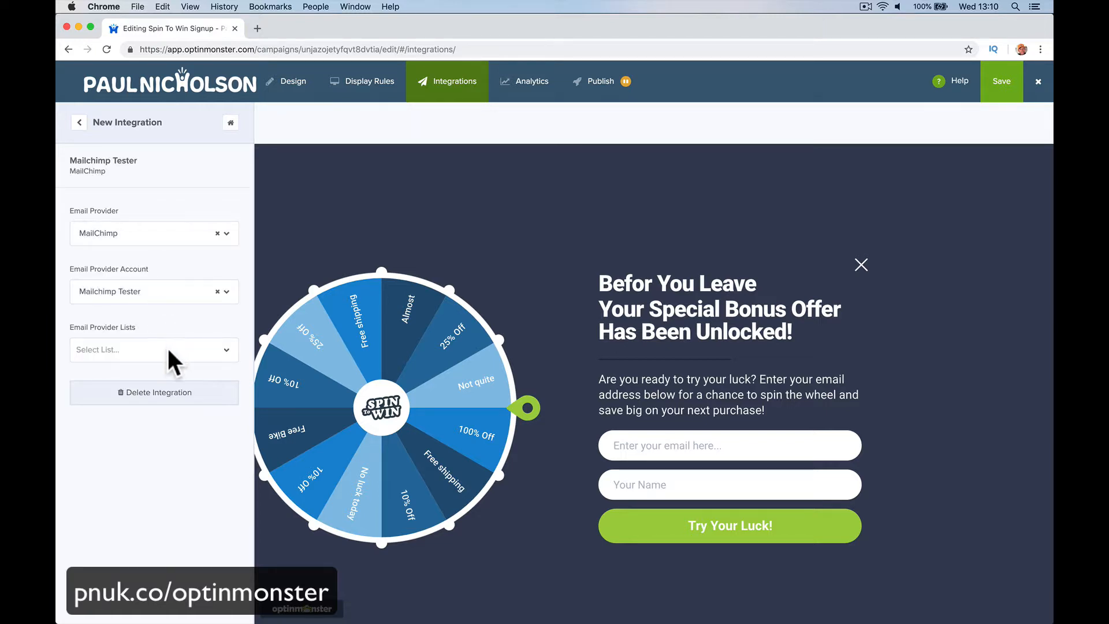
click(167, 348)
click(163, 371)
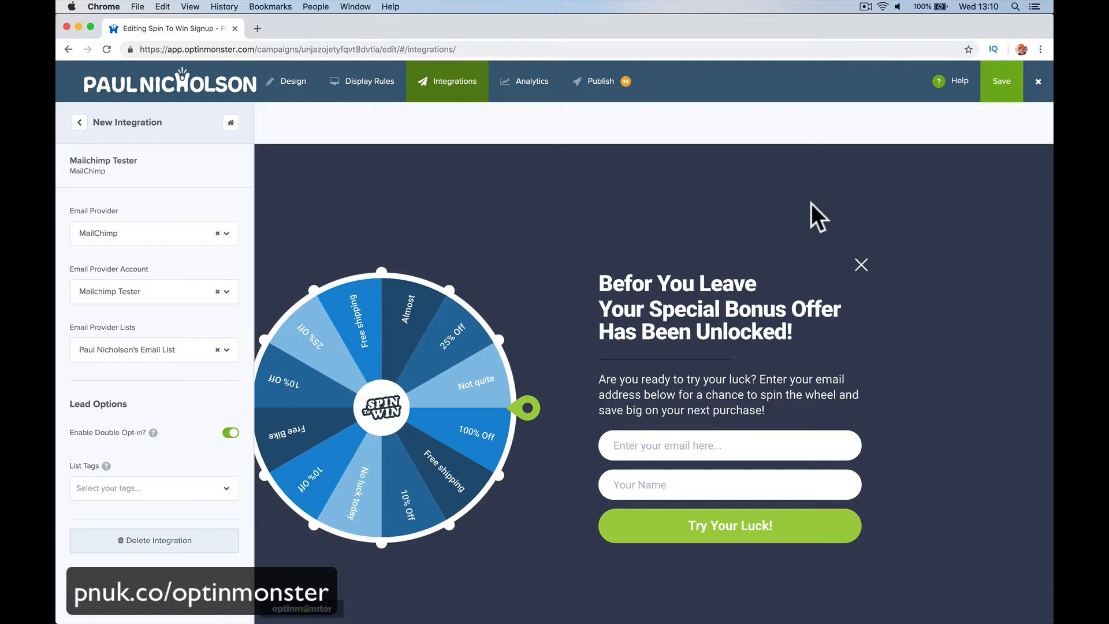
click(527, 93)
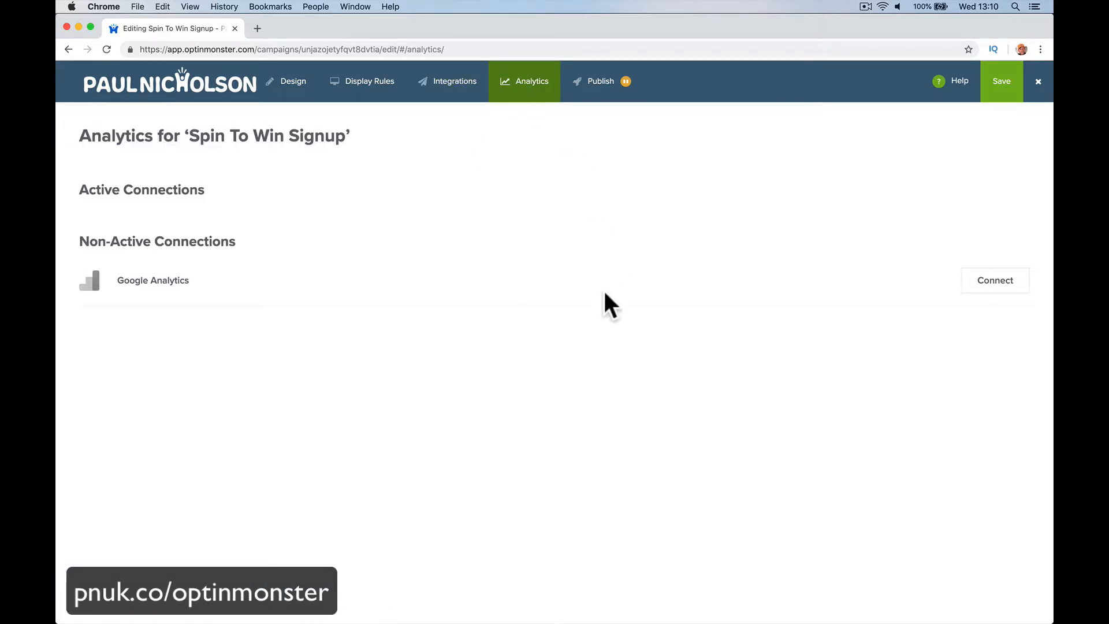
Step: Switch the Spin To Win Signup status from Paused to Live and close the editor
click(591, 81)
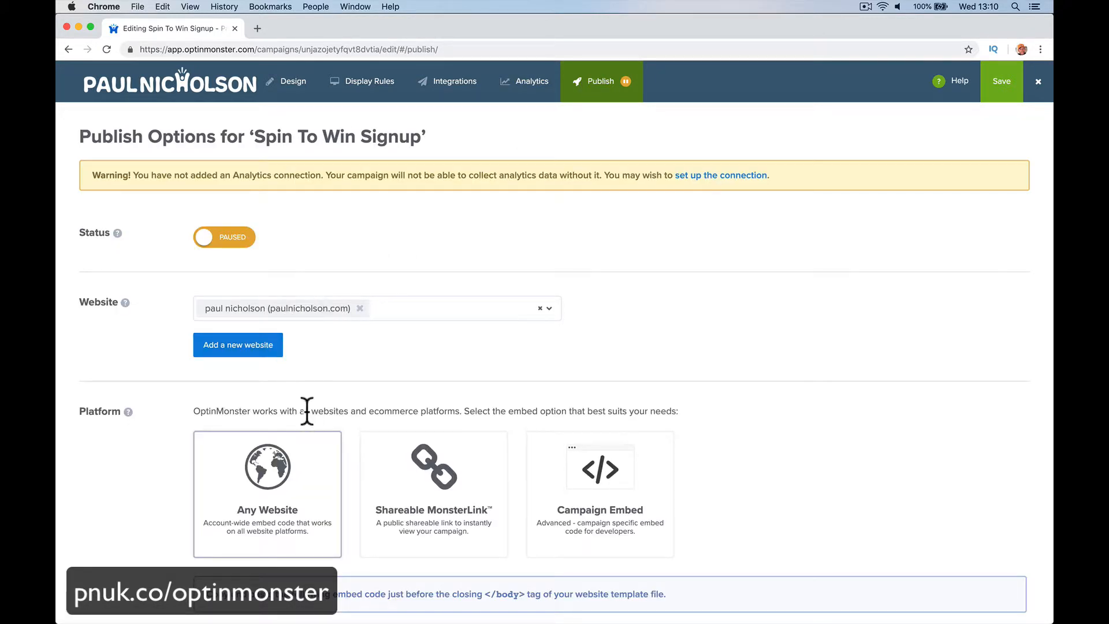
scroll(307, 416, down, 3)
click(370, 528)
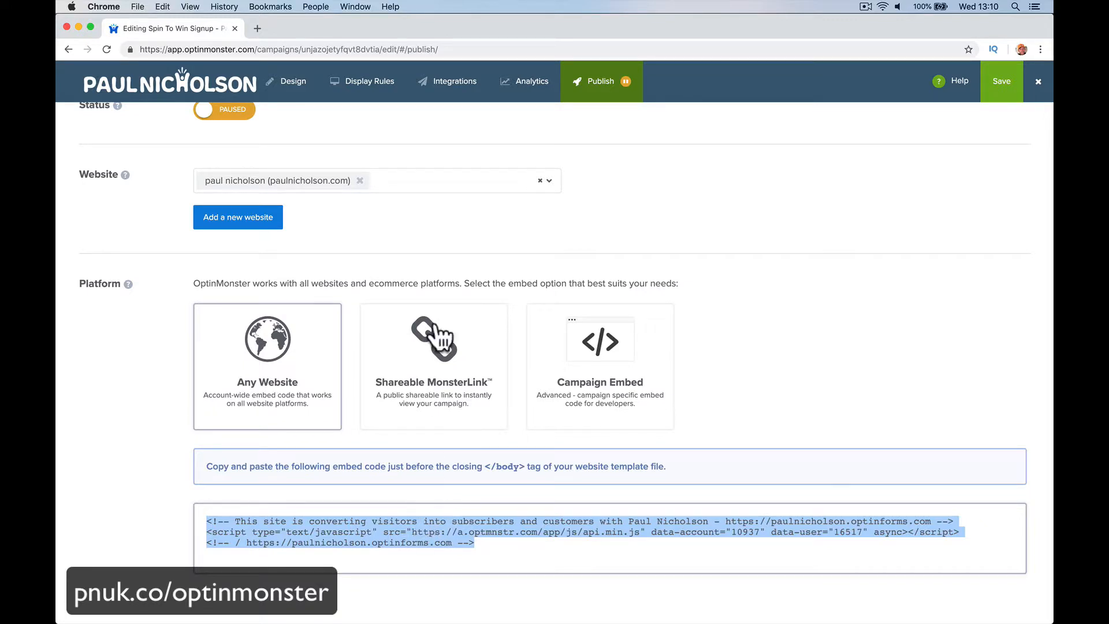
scroll(453, 264, up, 3)
click(216, 214)
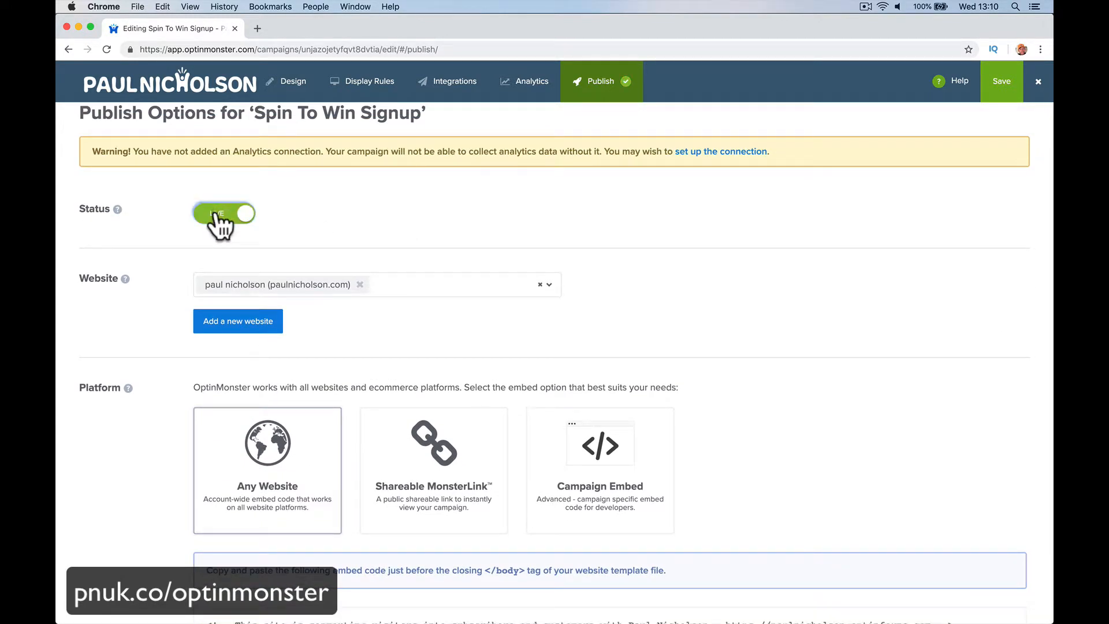
scroll(443, 310, down, 1)
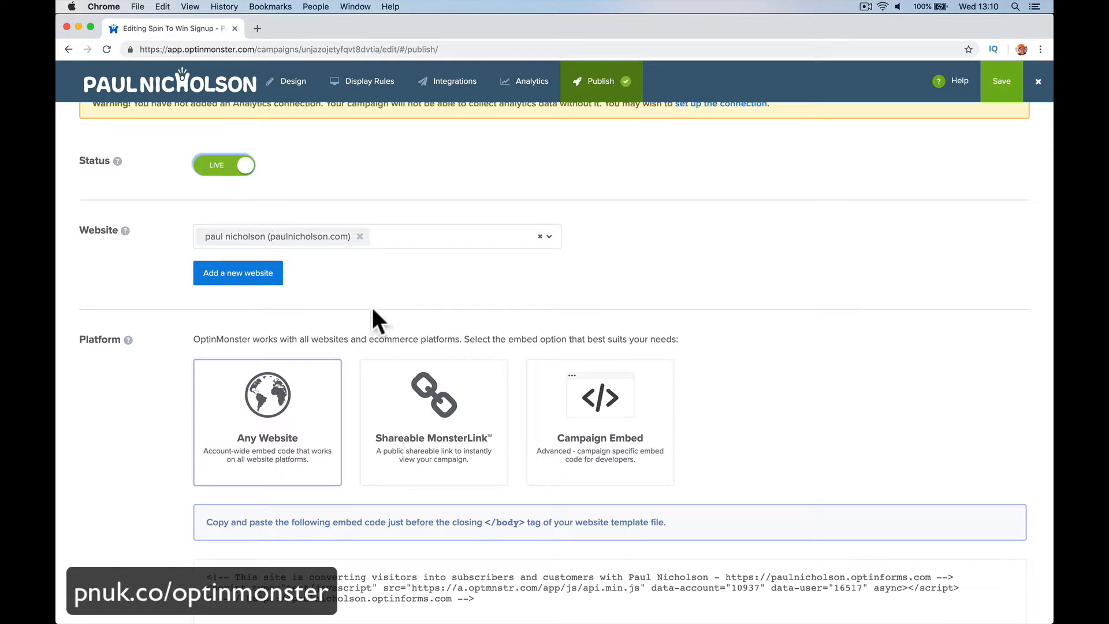
scroll(404, 376, down, 2)
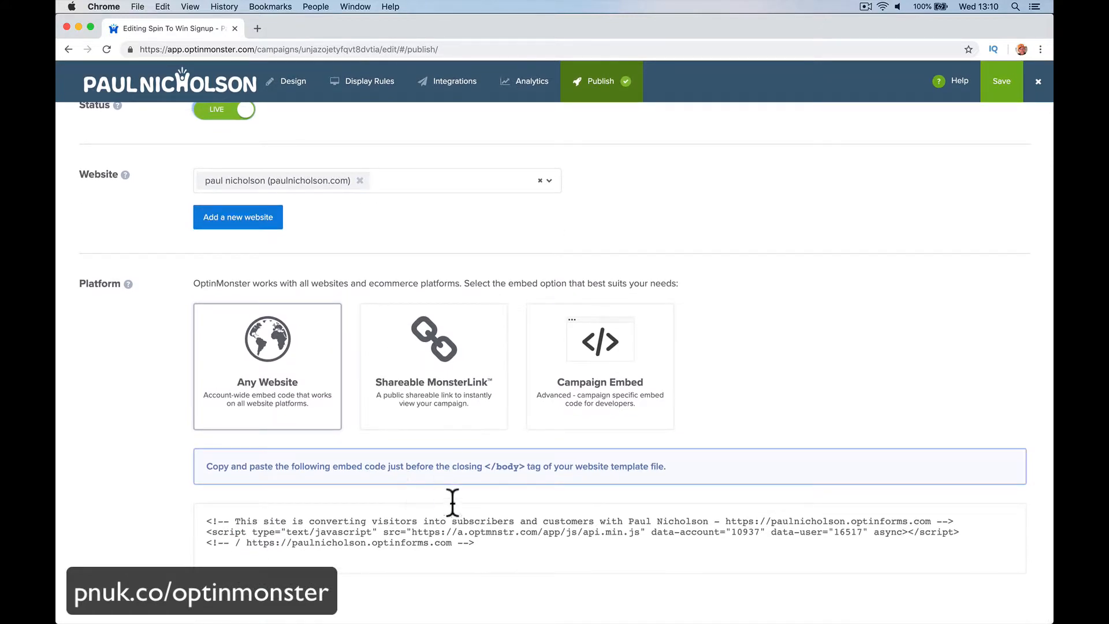
scroll(419, 231, up, 3)
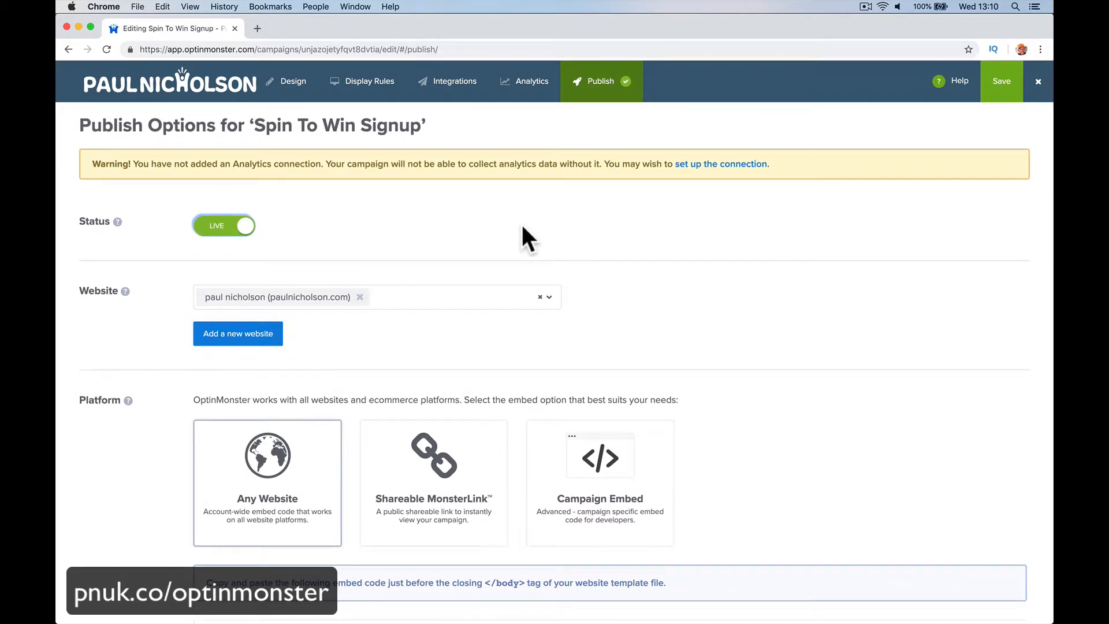
click(1035, 87)
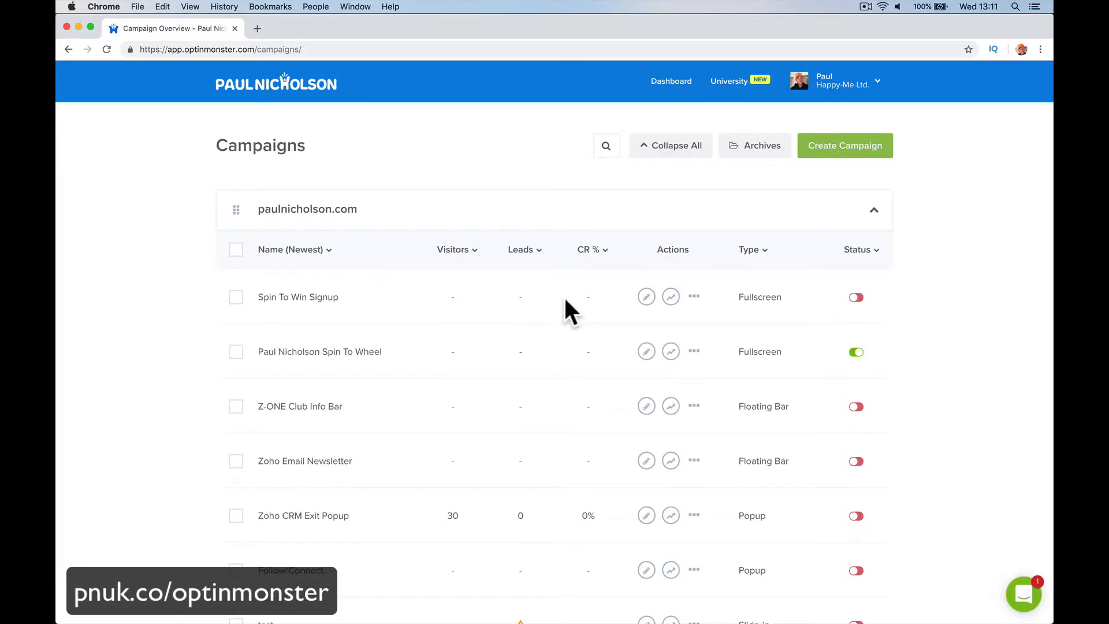
Step: Copy the Paul Nicholson Spin To Wheel embed code, then choose Shareable MonsterLink
scroll(563, 295, down, 1)
click(374, 323)
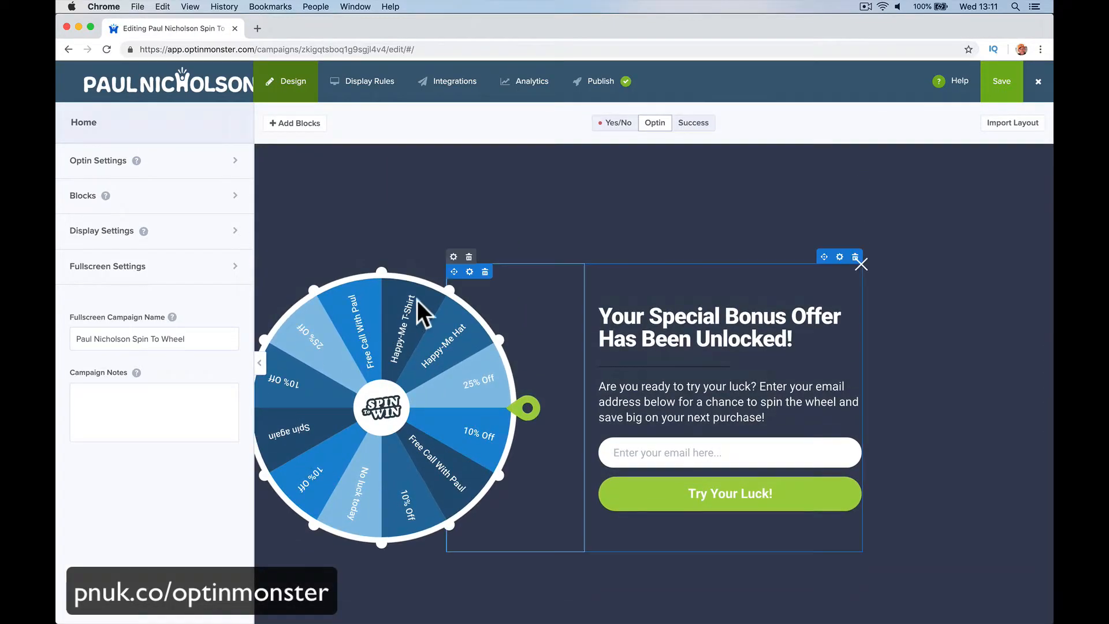
click(603, 84)
scroll(458, 371, down, 5)
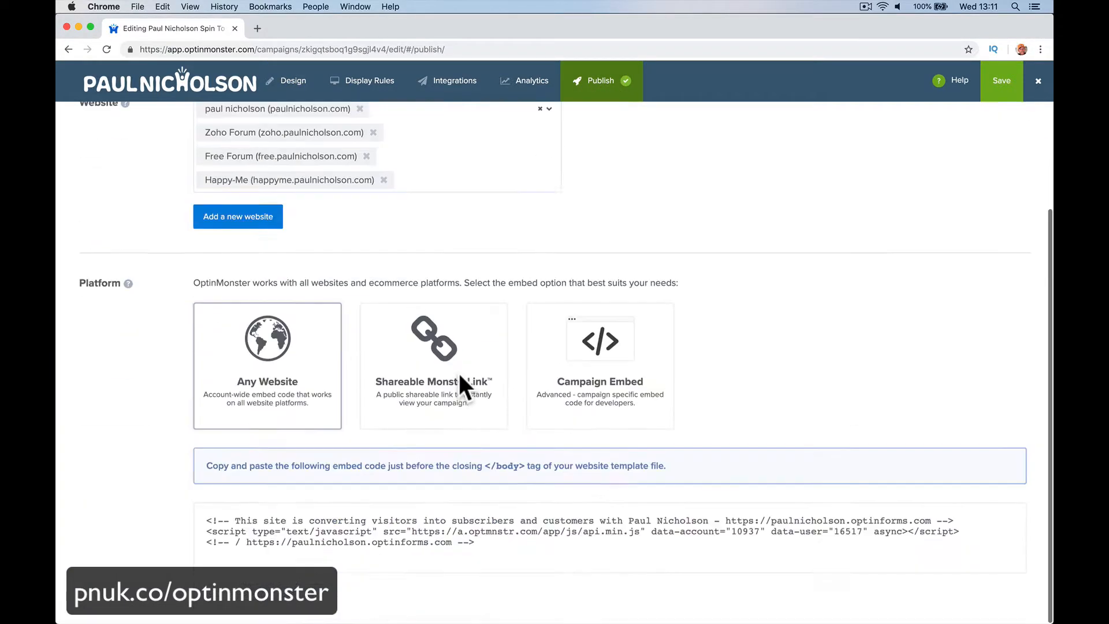
click(417, 535)
right_click(417, 534)
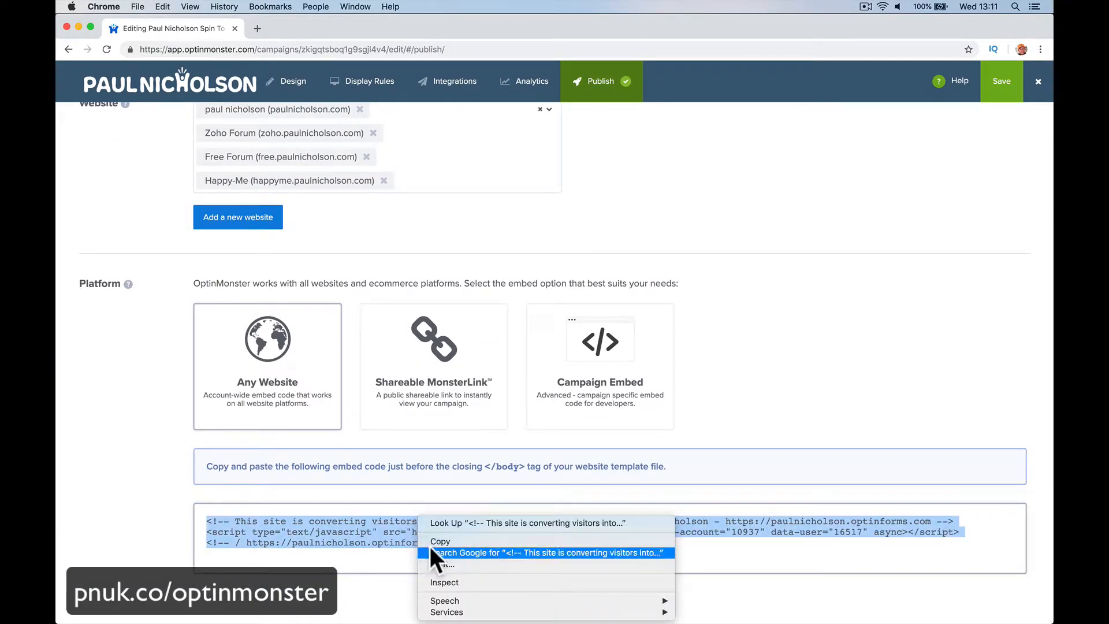
click(430, 542)
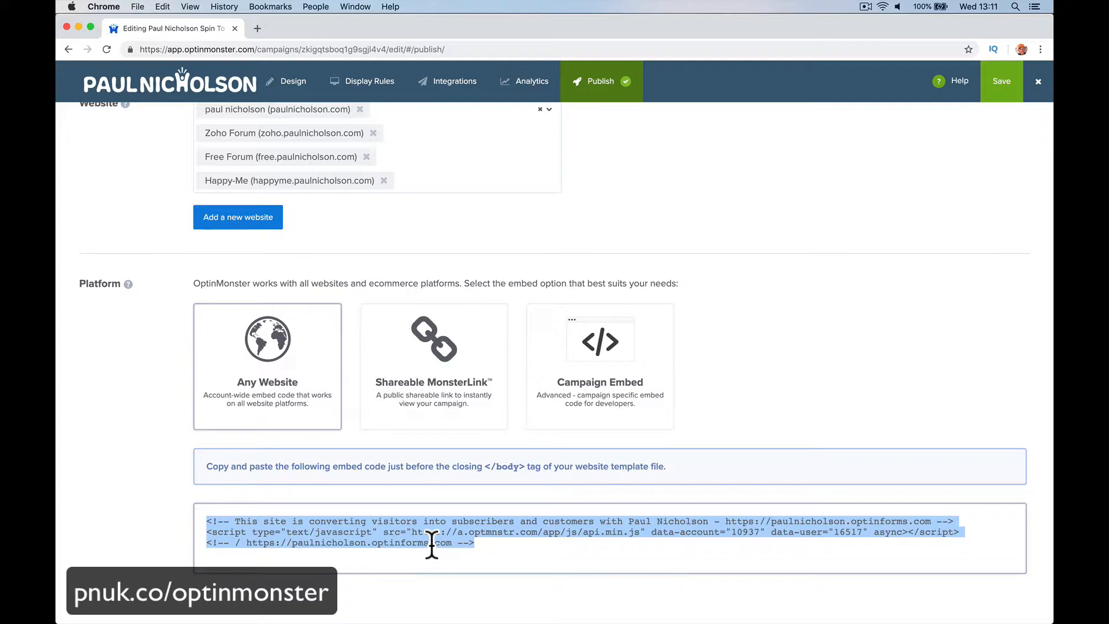
click(394, 385)
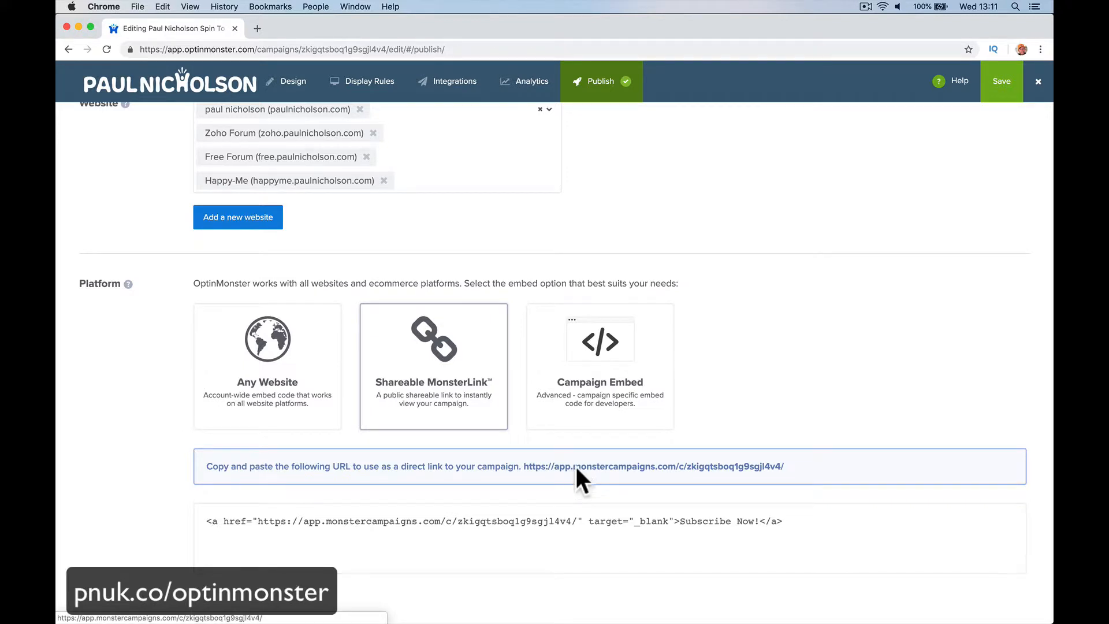
Step: Preview the campaign via its MonsterLink URL and cut that page's address
click(576, 466)
click(404, 50)
right_click(404, 49)
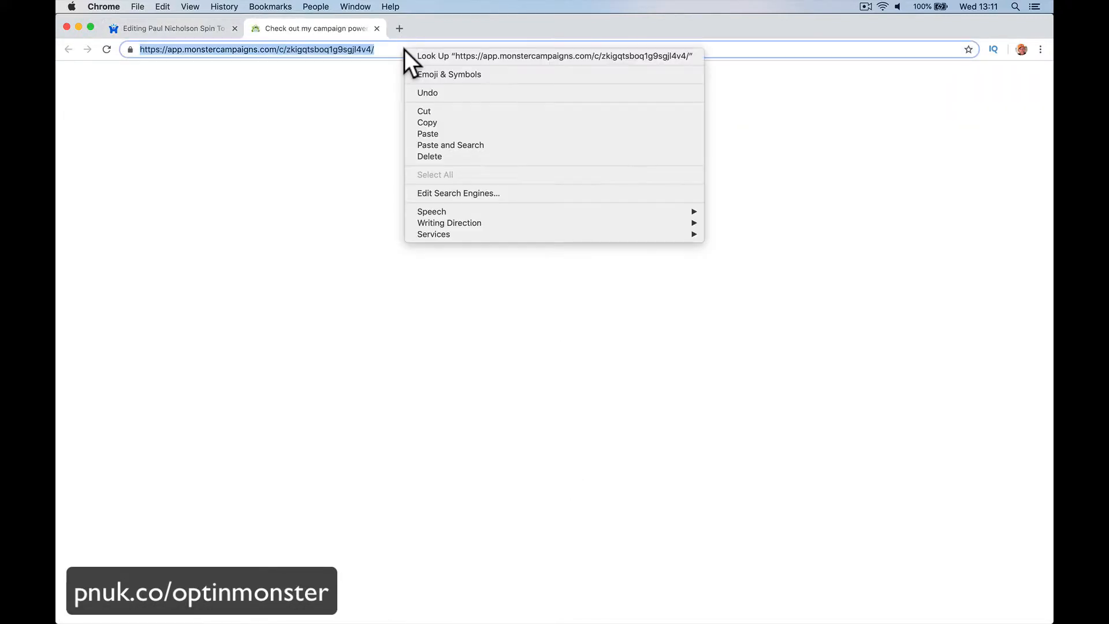
click(421, 110)
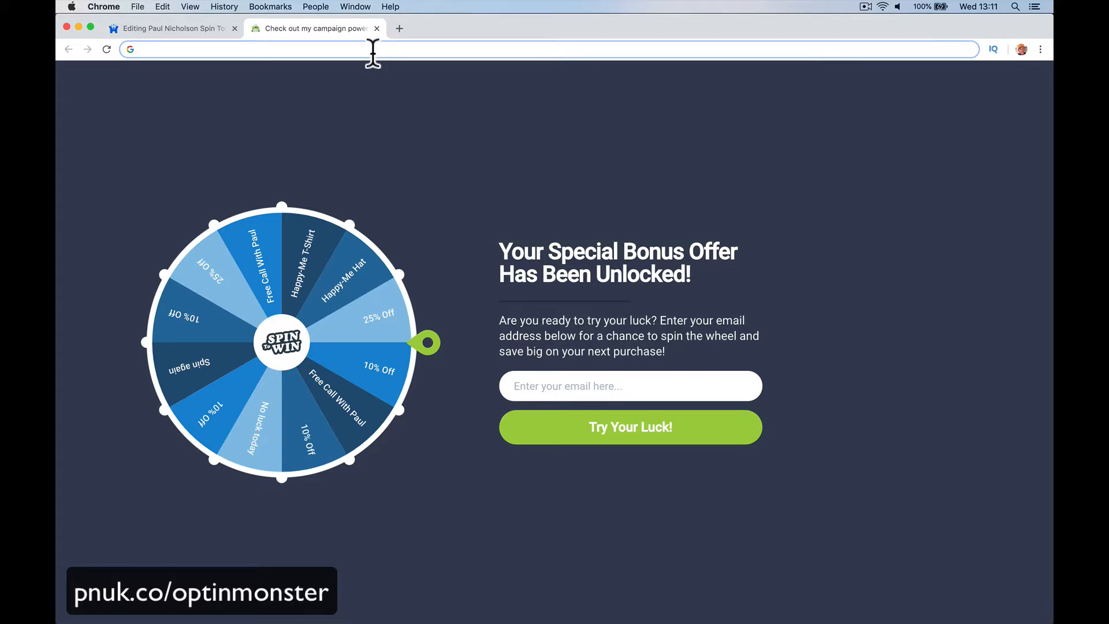
Step: Check the paulnicholson.com homepage, close it, and start a new tab
text(paulnicholson.com)
key(Return)
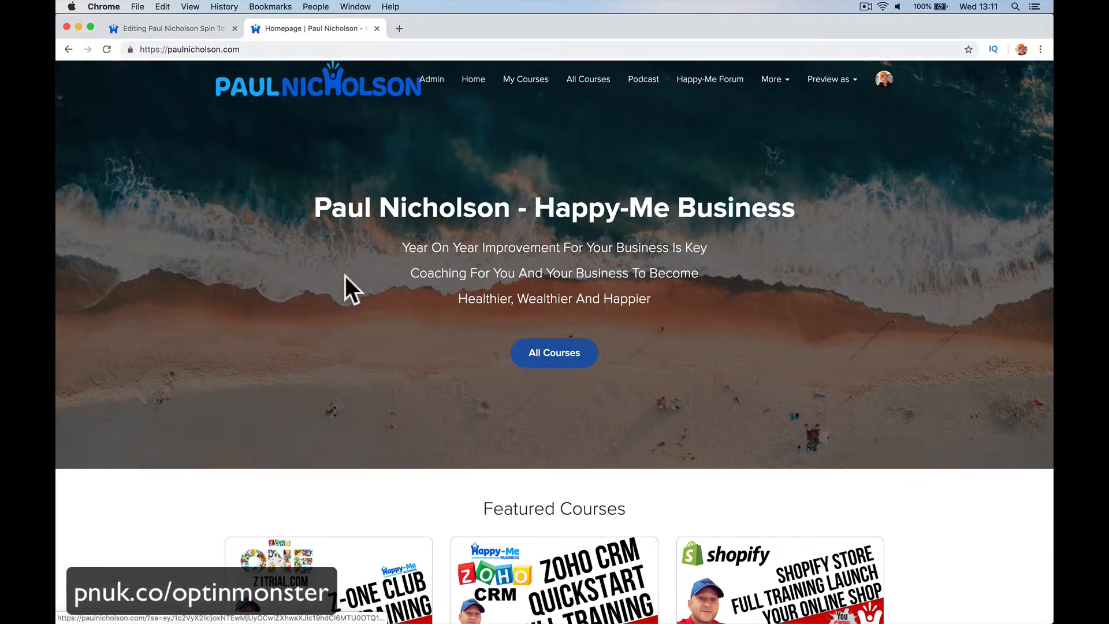
click(376, 27)
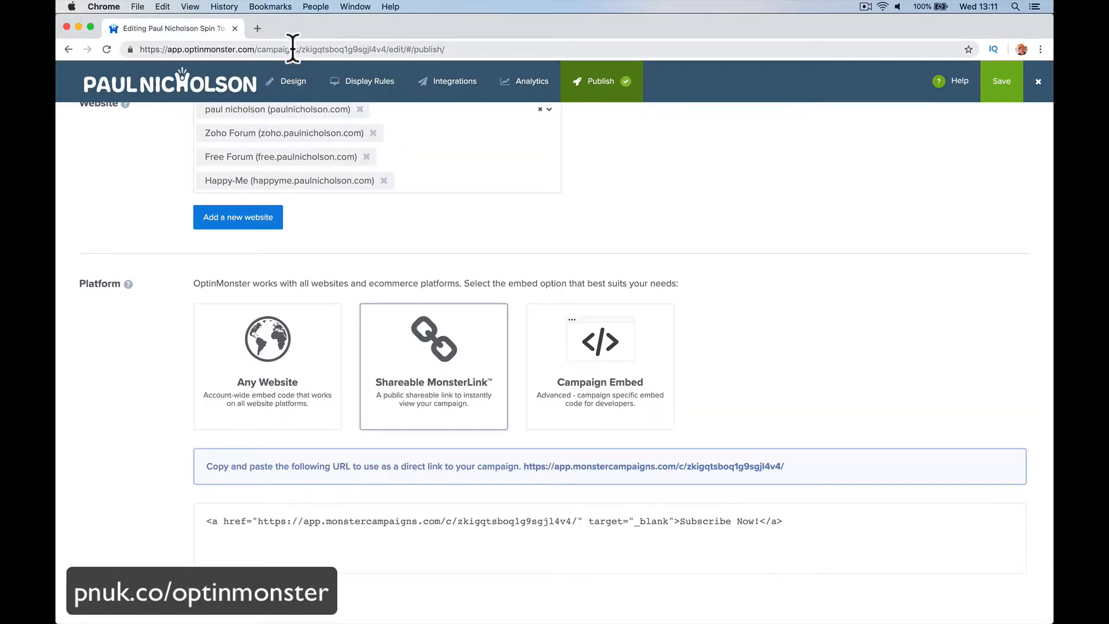
click(257, 29)
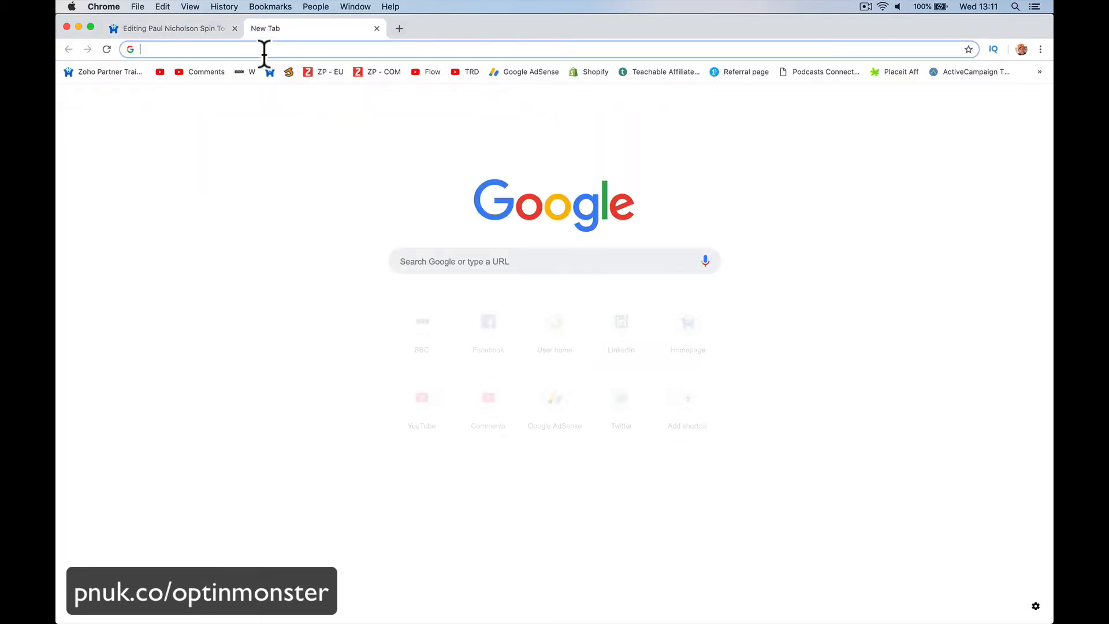
Step: Load the free.paulnicholson.com forum
text(zoh)
key(BackSpace)
key(BackSpace)
key(BackSpace)
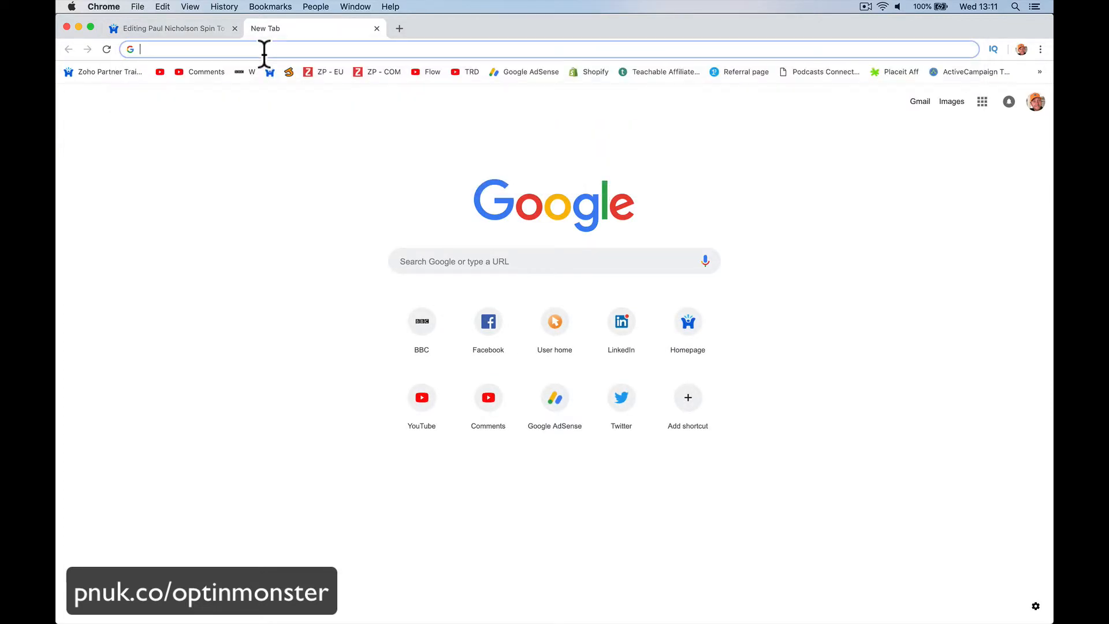
text(free)
key(Return)
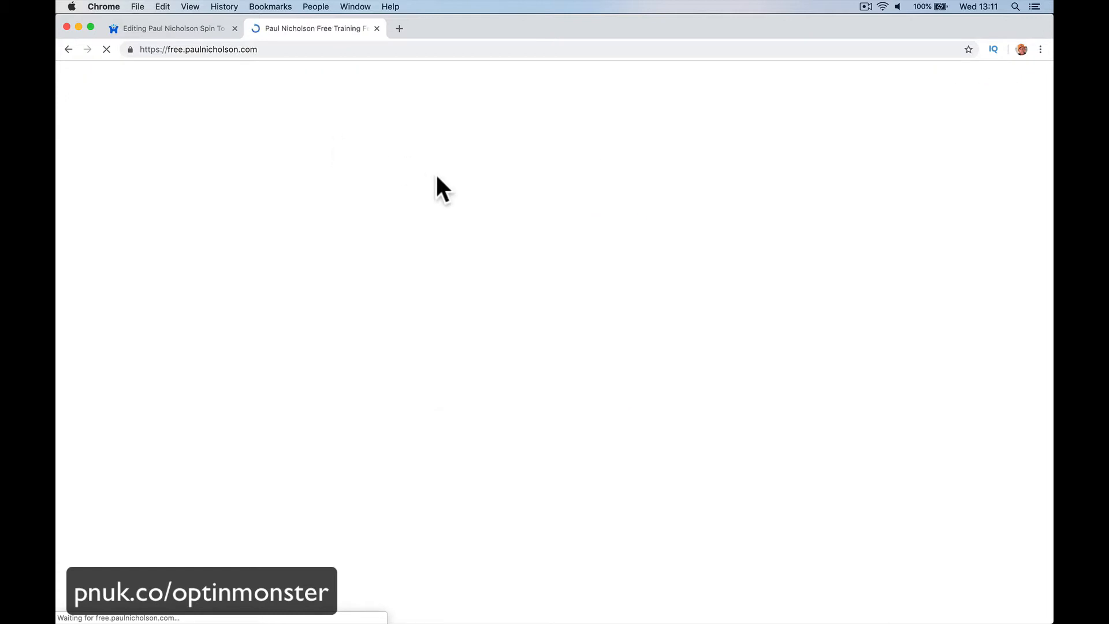
Step: Go to the Light theme's After Header HTML in the admin customization
click(845, 79)
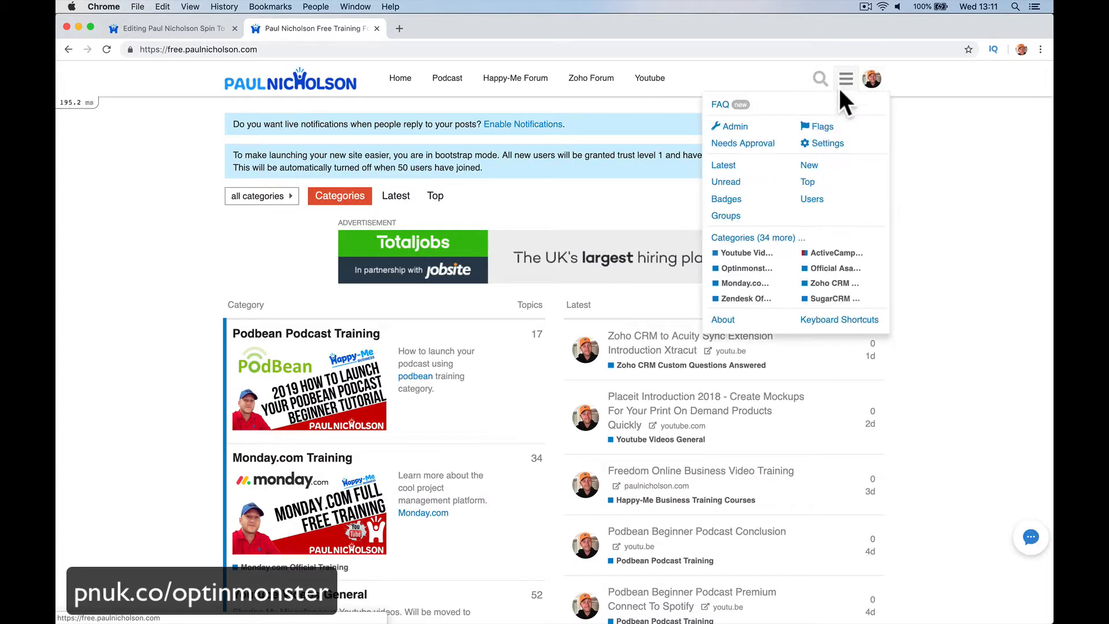
click(737, 122)
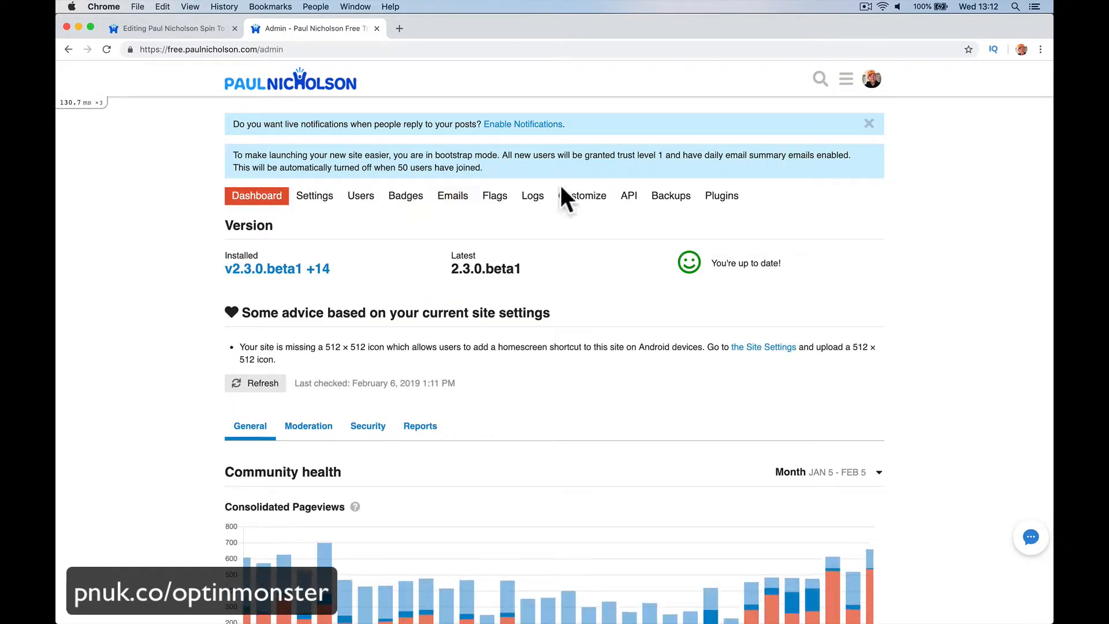
click(582, 196)
click(346, 315)
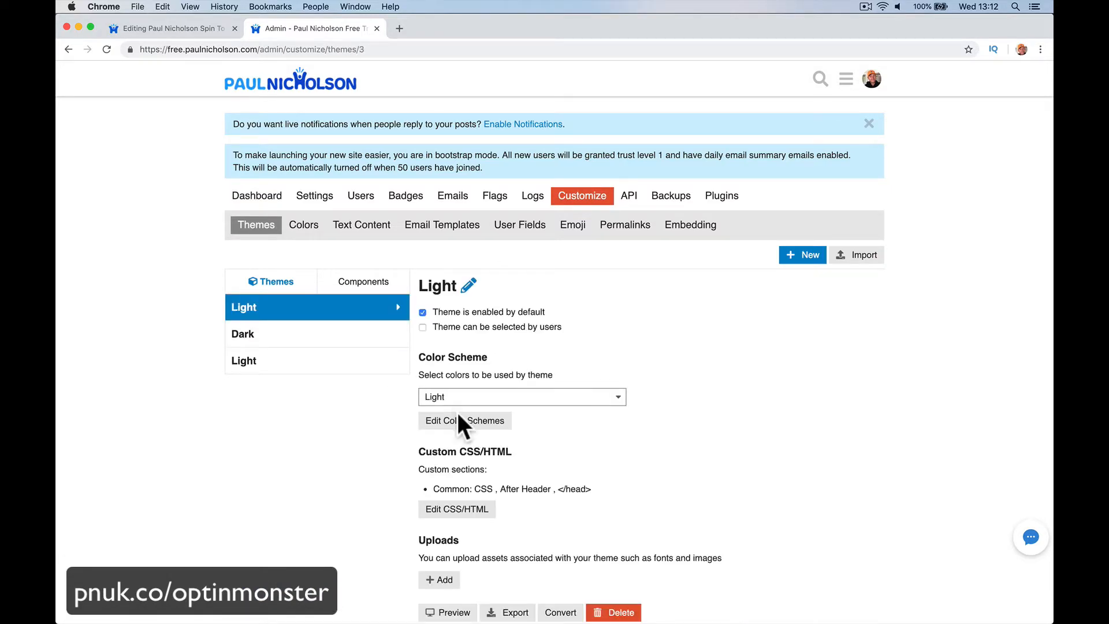
click(481, 510)
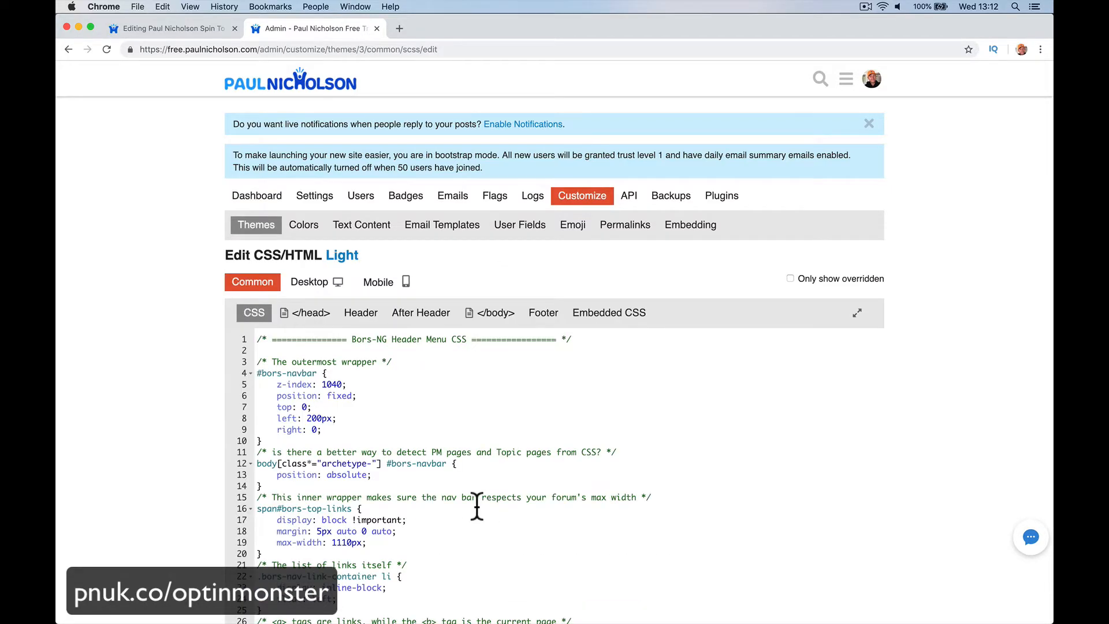
click(363, 313)
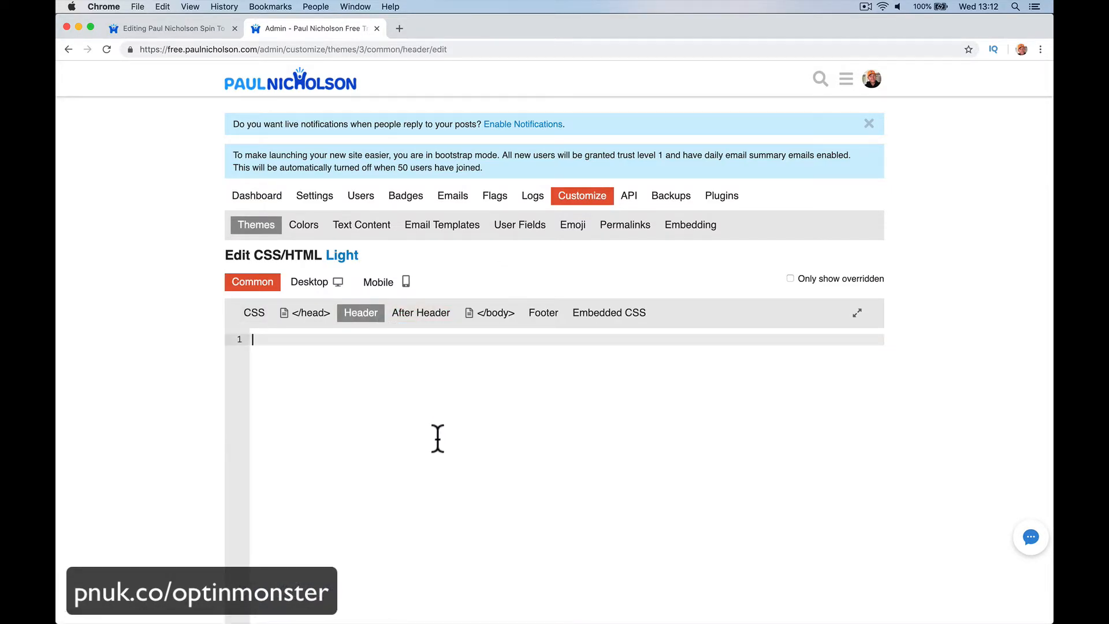
click(423, 317)
Step: Paste the MonsterLink URL onto line 10 and duplicate the Zoho Forum link line
click(344, 440)
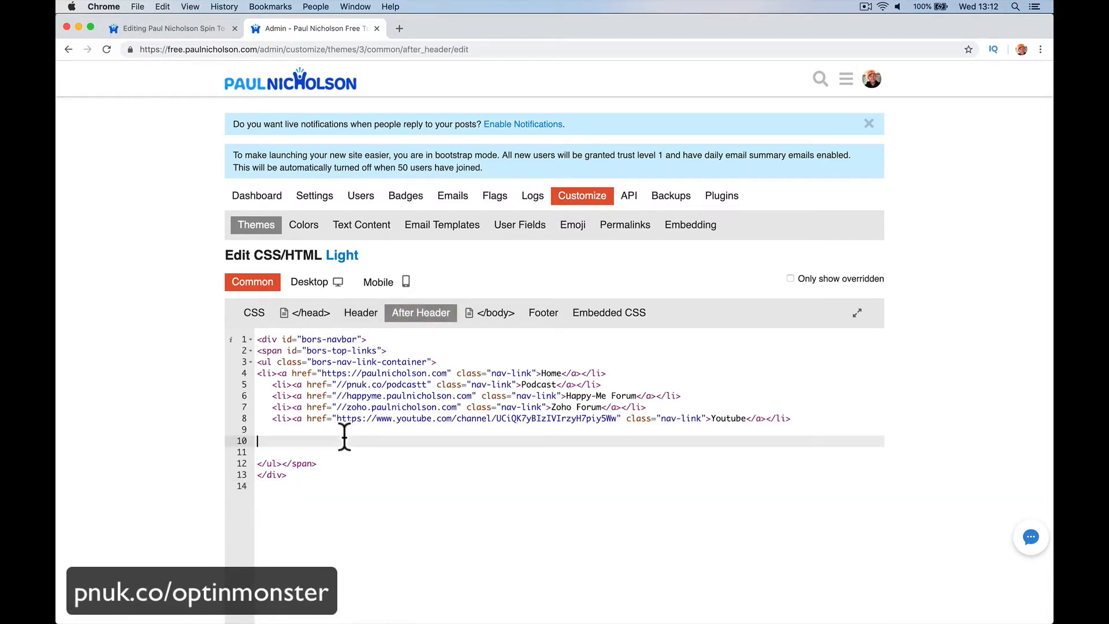
text(https://app.monstercampaigns.com/c/zkigqtsboq1g9sgjl4v4/)
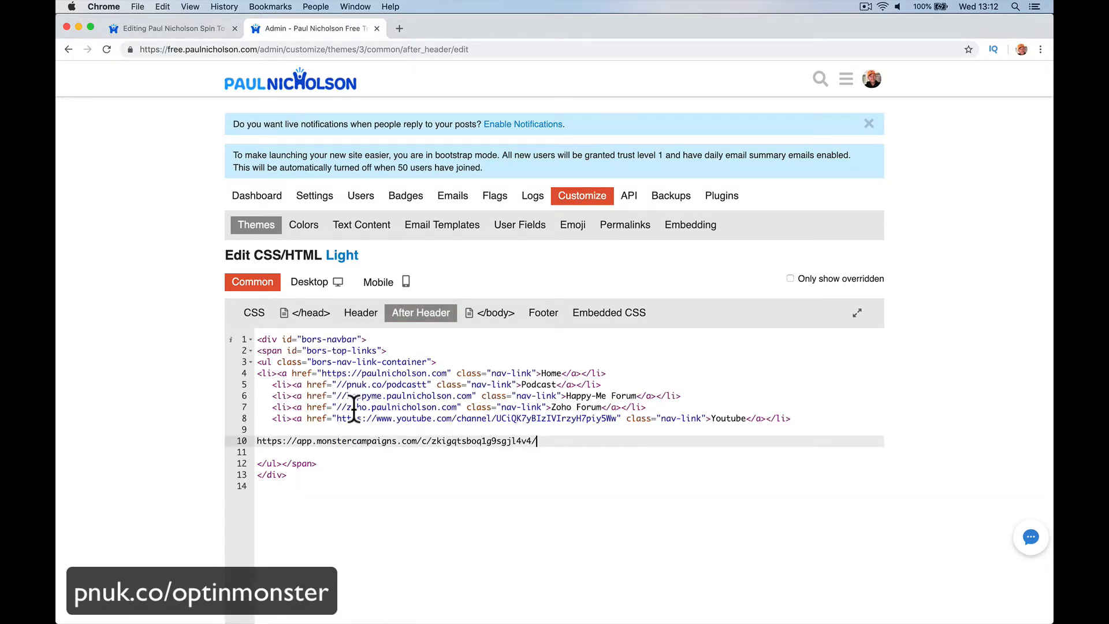
drag(647, 407, 234, 411)
key(super+c)
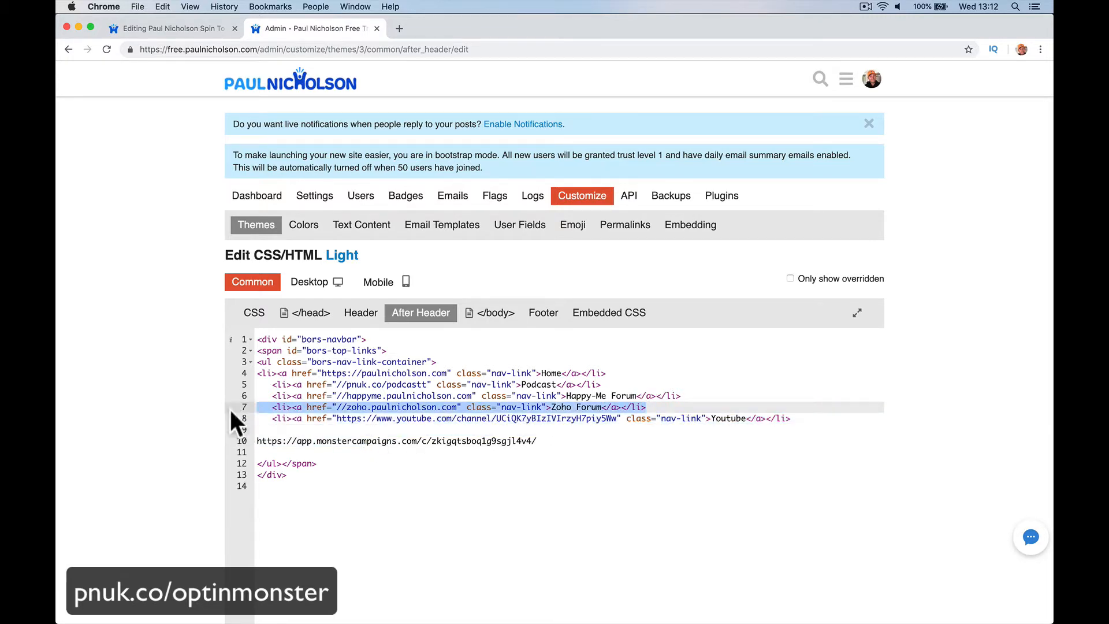
click(693, 407)
key(Return)
key(Return)
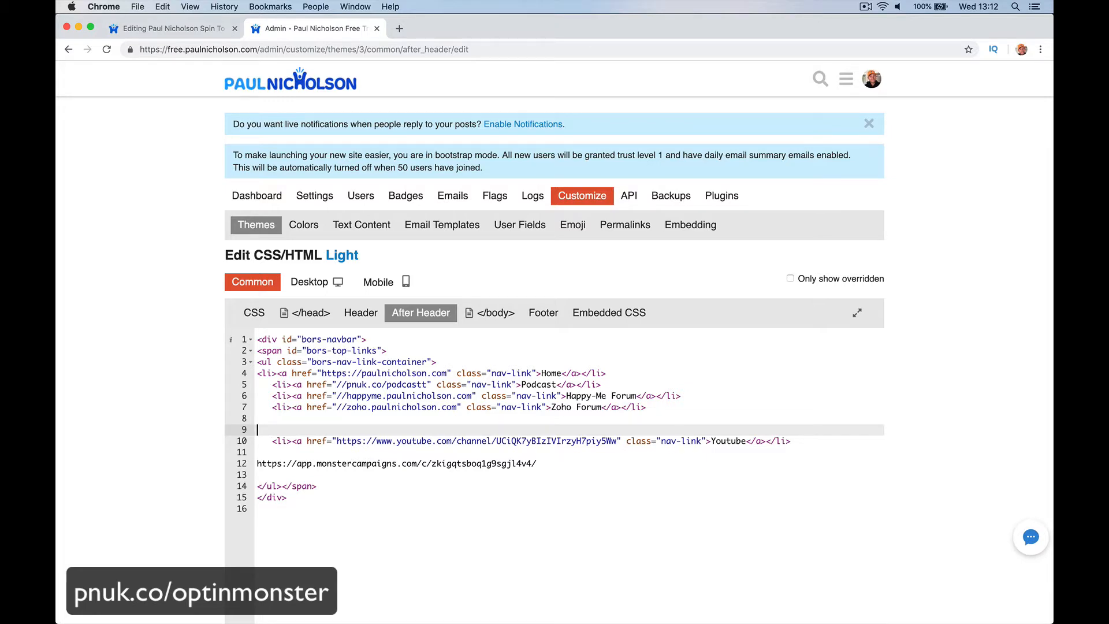
key(BackSpace)
key(super+v)
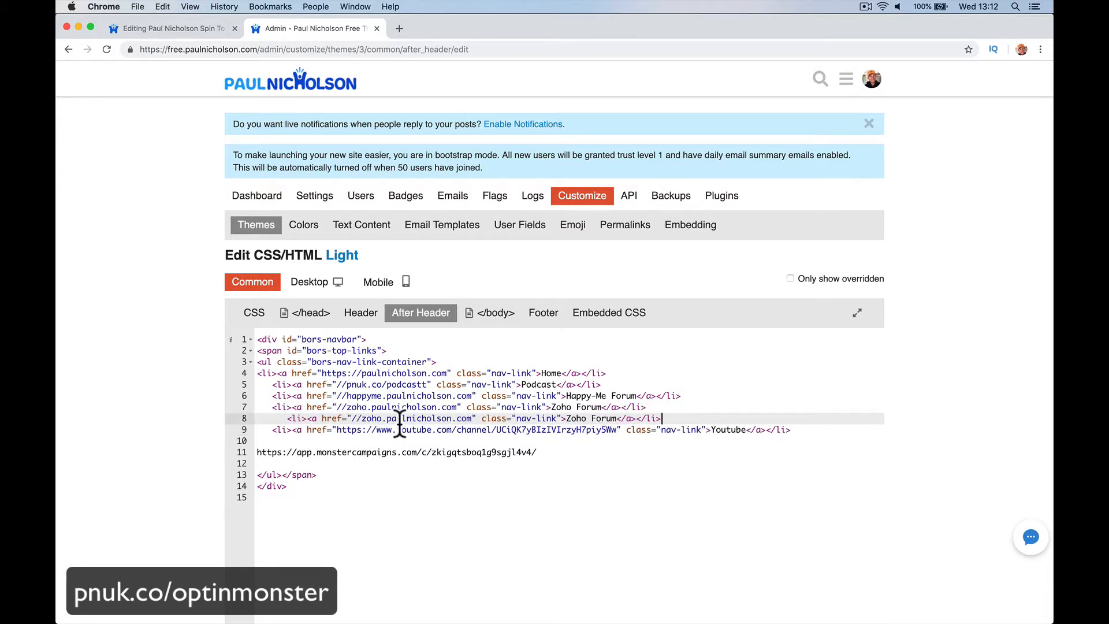
Step: Point the duplicated link at the MonsterLink URL and remove the stray URL line
click(288, 418)
key(BackSpace)
key(BackSpace)
key(BackSpace)
key(BackSpace)
key(BackSpace)
key(BackSpace)
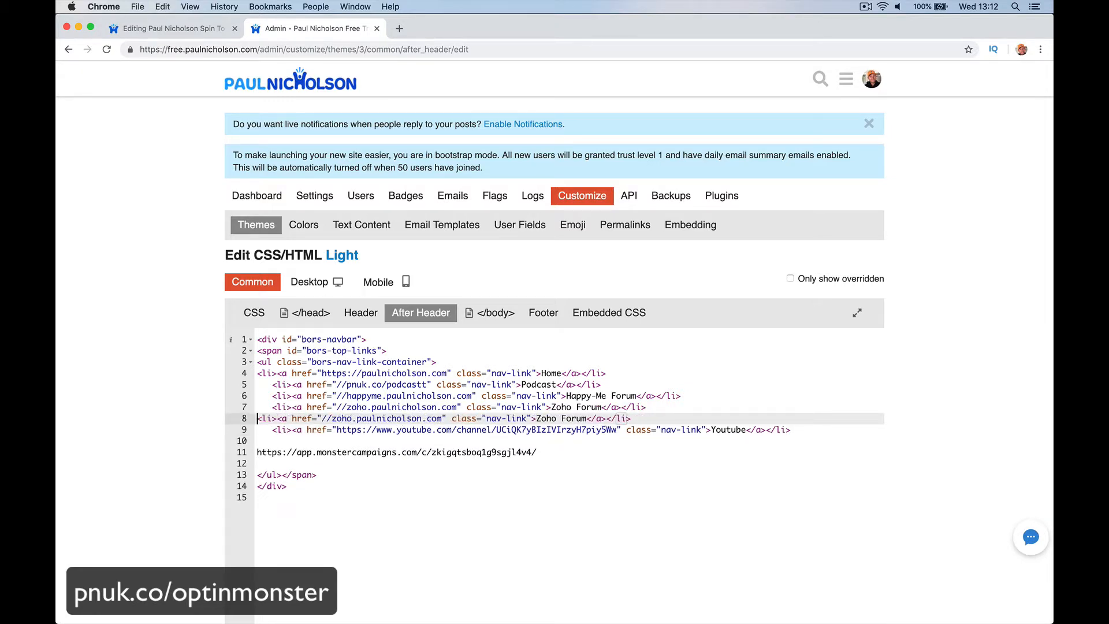
click(299, 452)
click(300, 442)
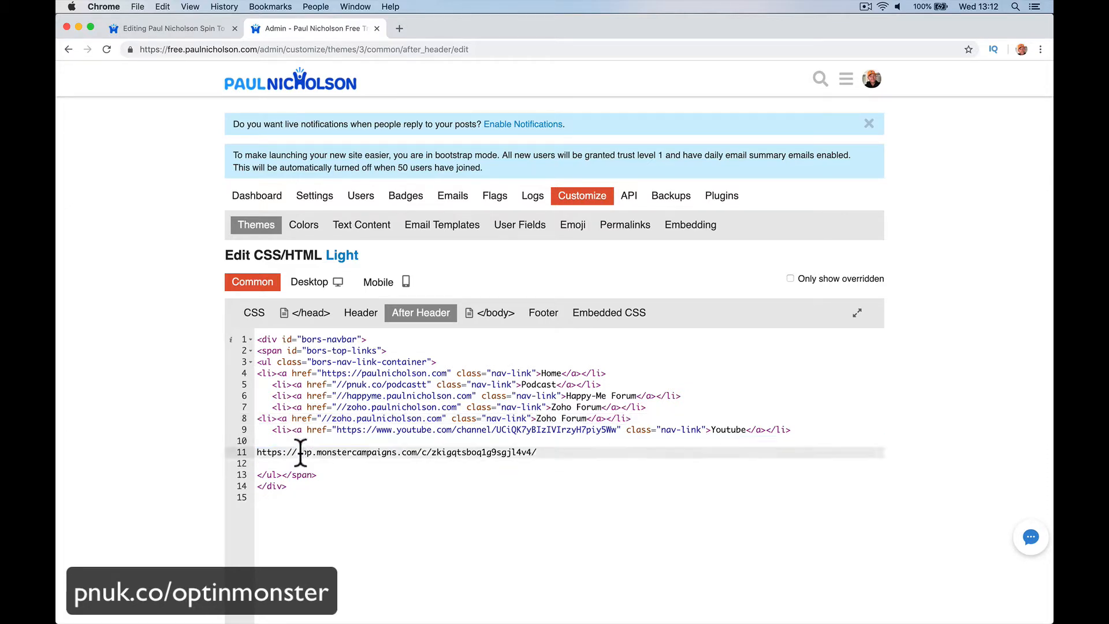
triple_click(300, 452)
key(super+c)
key(BackSpace)
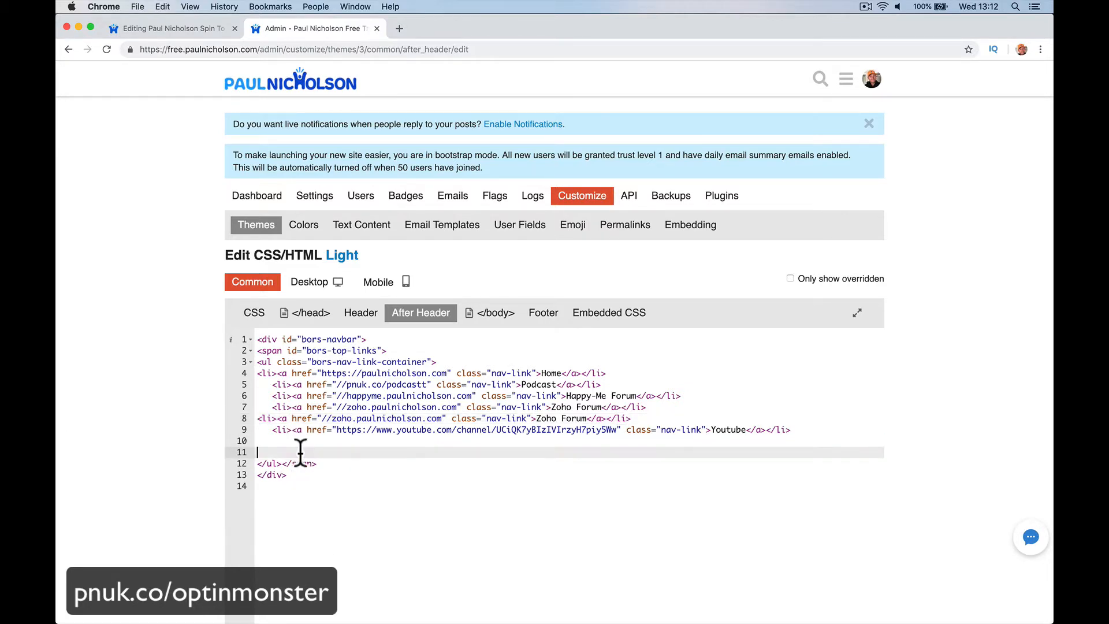
drag(324, 420, 442, 420)
key(super+v)
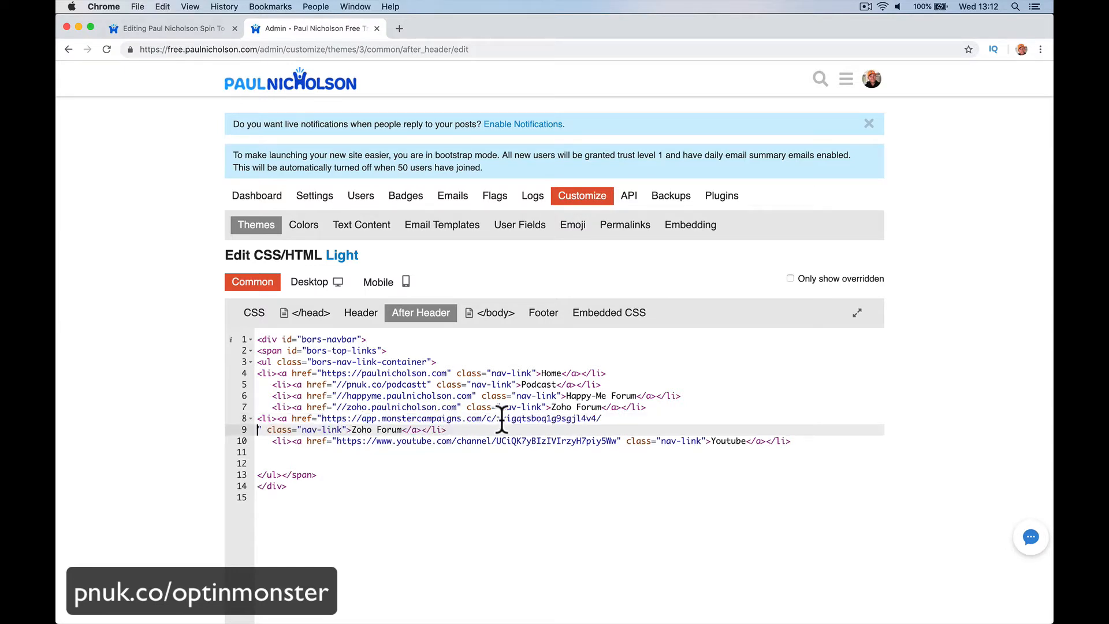
key(BackSpace)
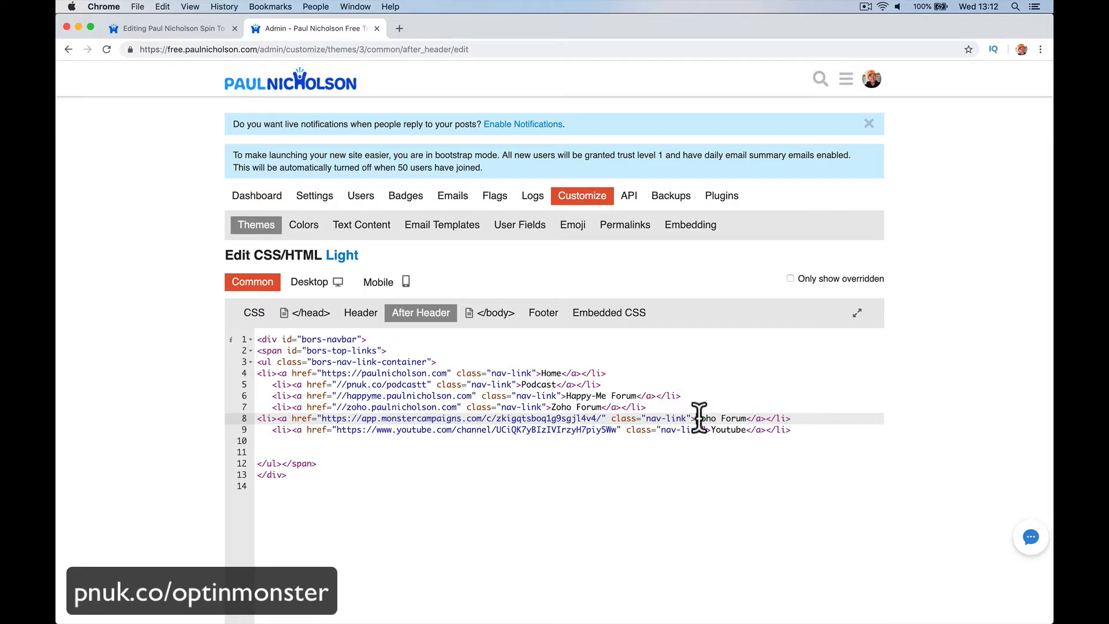
Step: Change the new link's text to 'Feeeling Lucky' and save the After Header HTML
drag(696, 419, 745, 418)
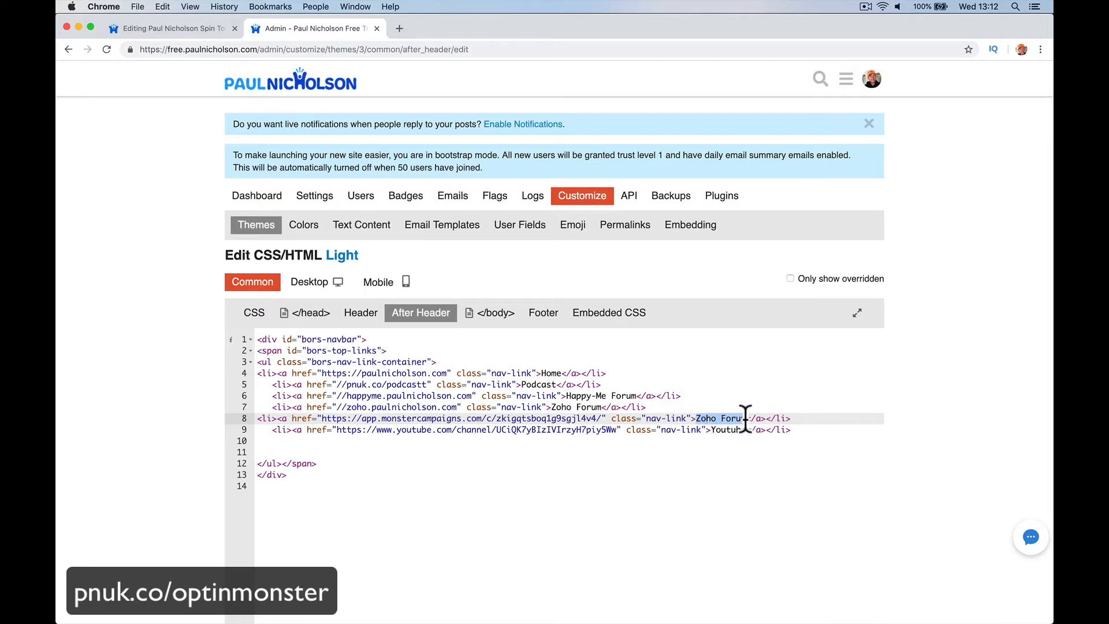
text(Feeeling Li)
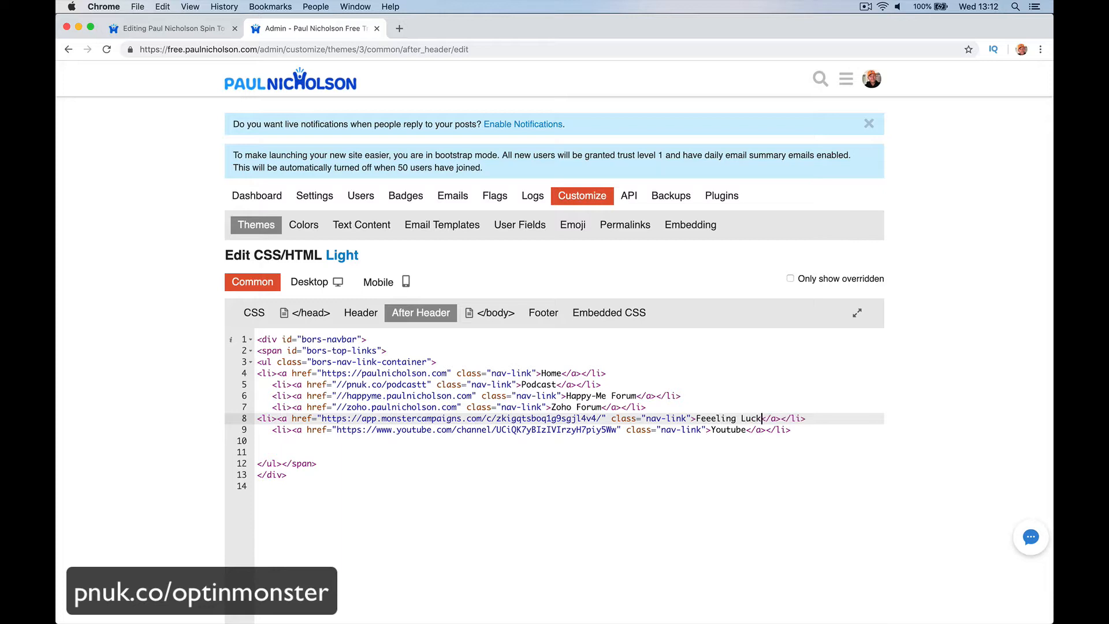
text(ucky)
click(729, 441)
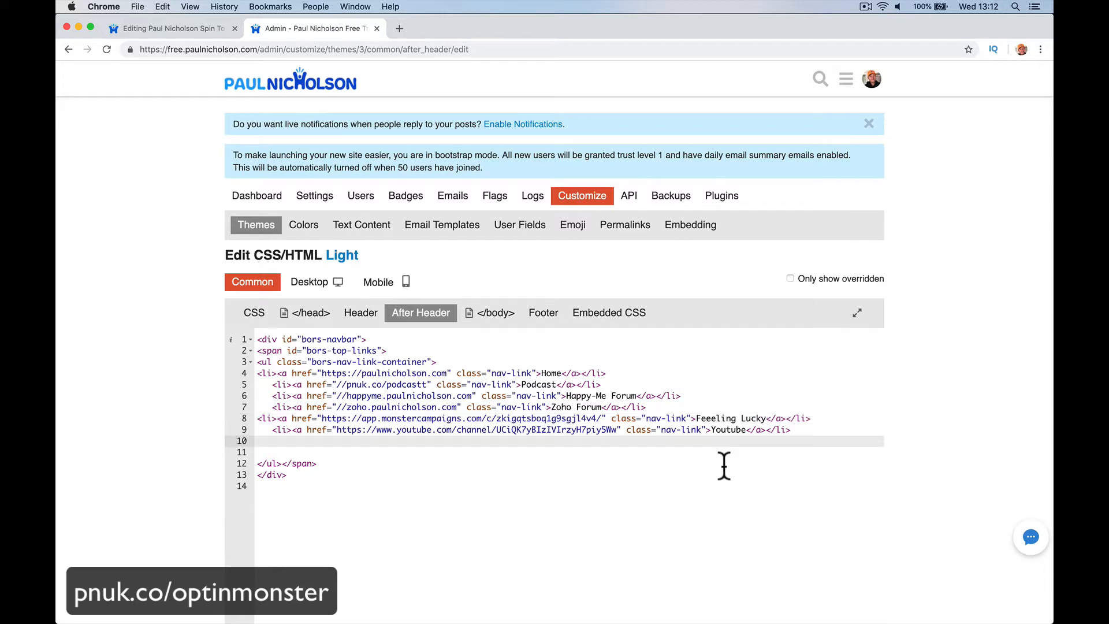
scroll(665, 491, down, 3)
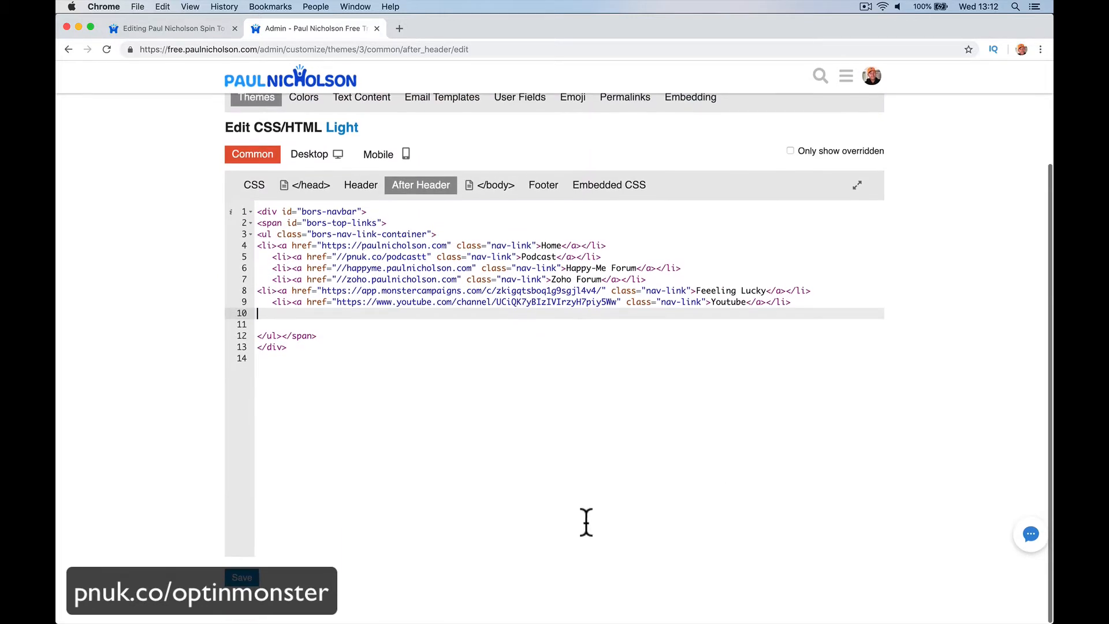
click(252, 580)
Step: In the forum preview, spin the wheel with a test e-mail and close the 10OFFPAUL prize popup
click(854, 577)
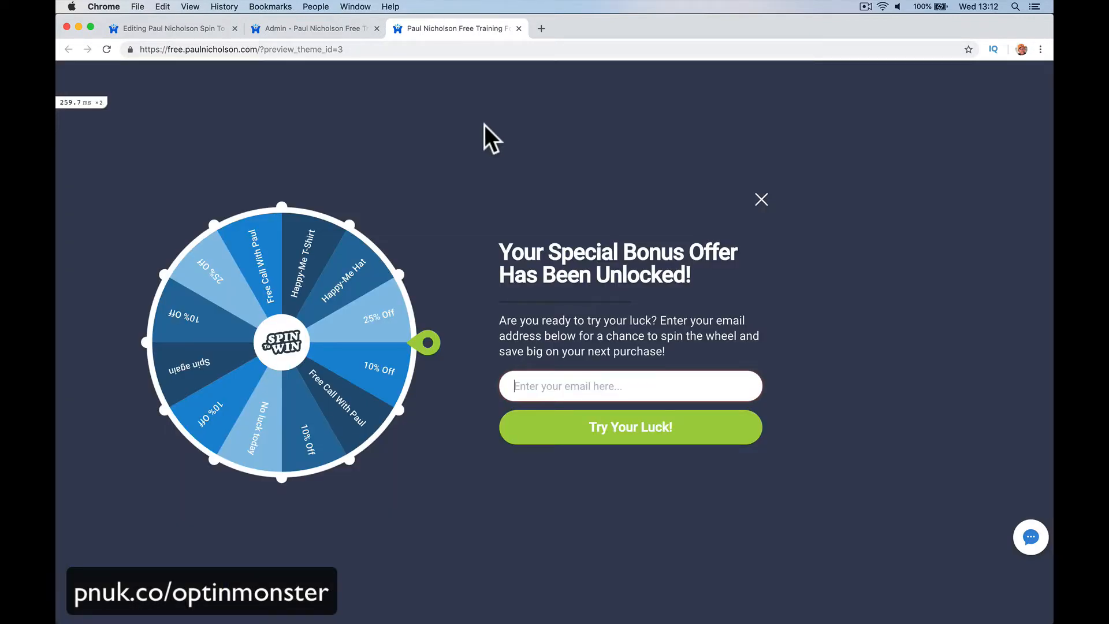
click(755, 192)
click(760, 200)
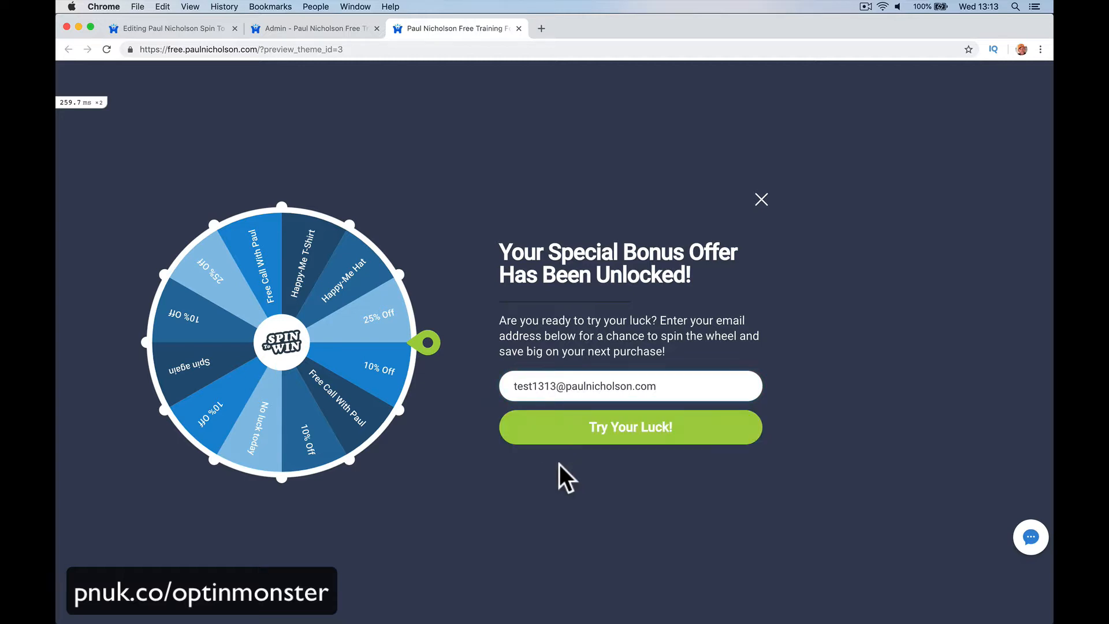
click(569, 435)
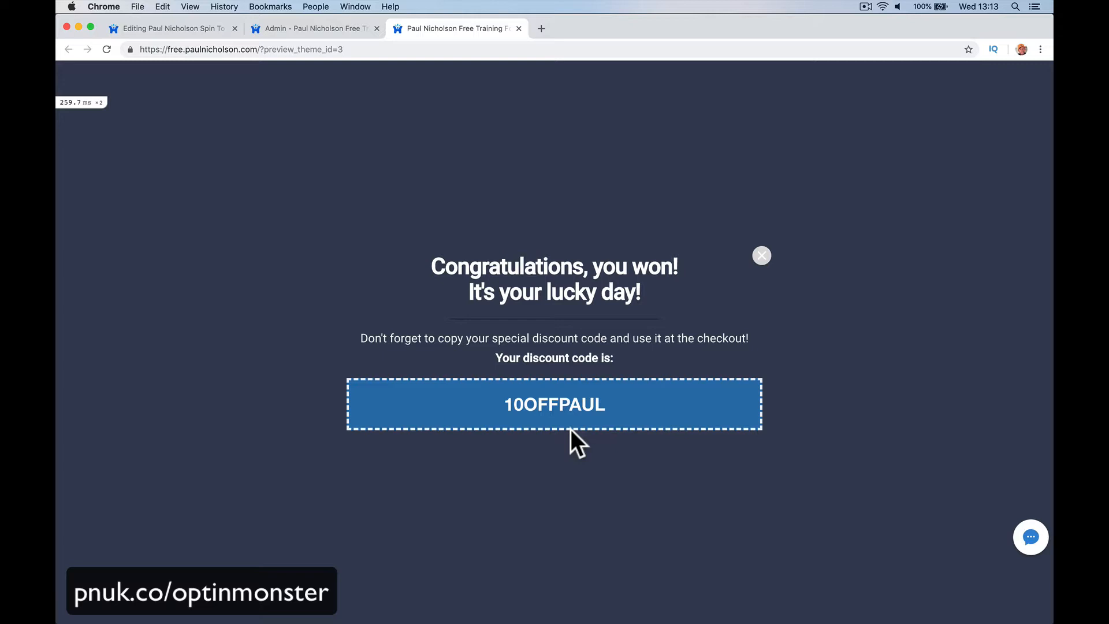
click(760, 254)
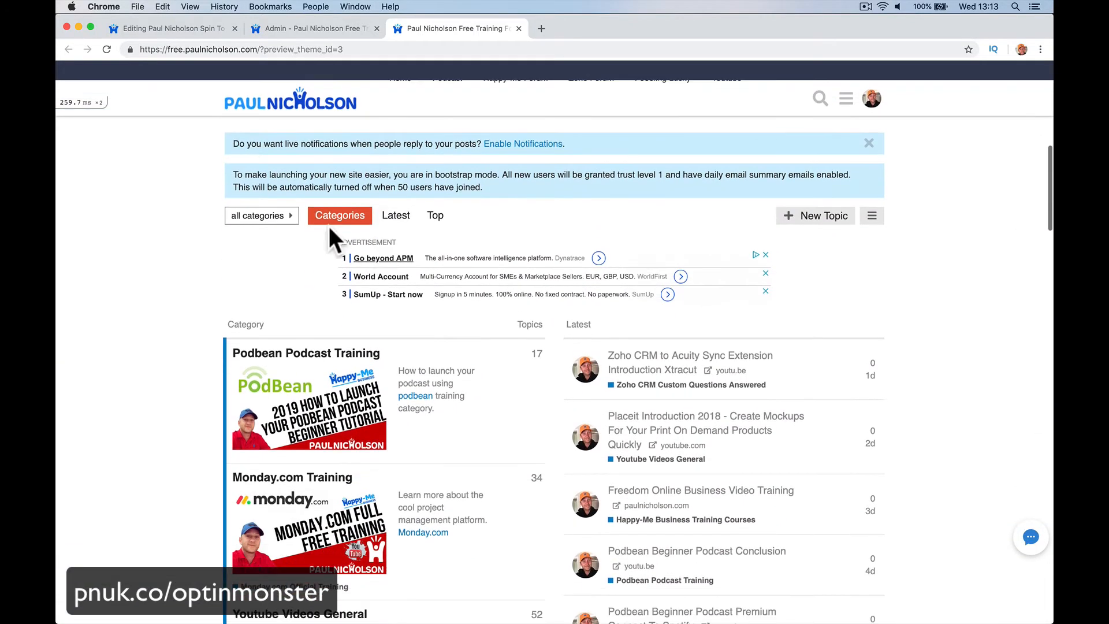
Step: Drag a Countdown block beneath the coupon code in the Success view
click(191, 28)
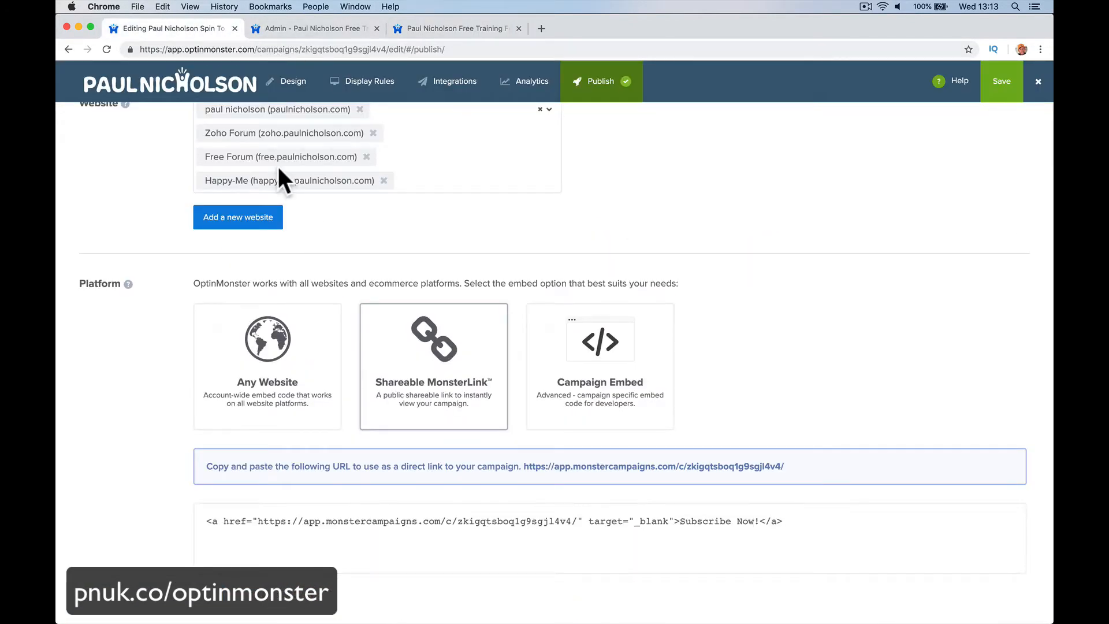
click(453, 88)
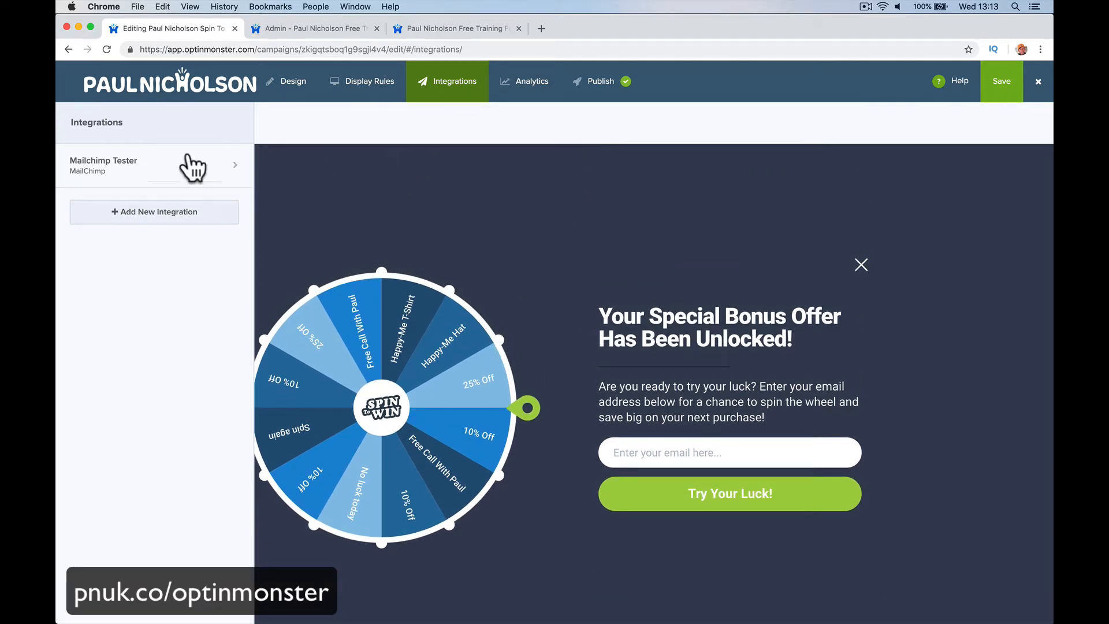
click(392, 97)
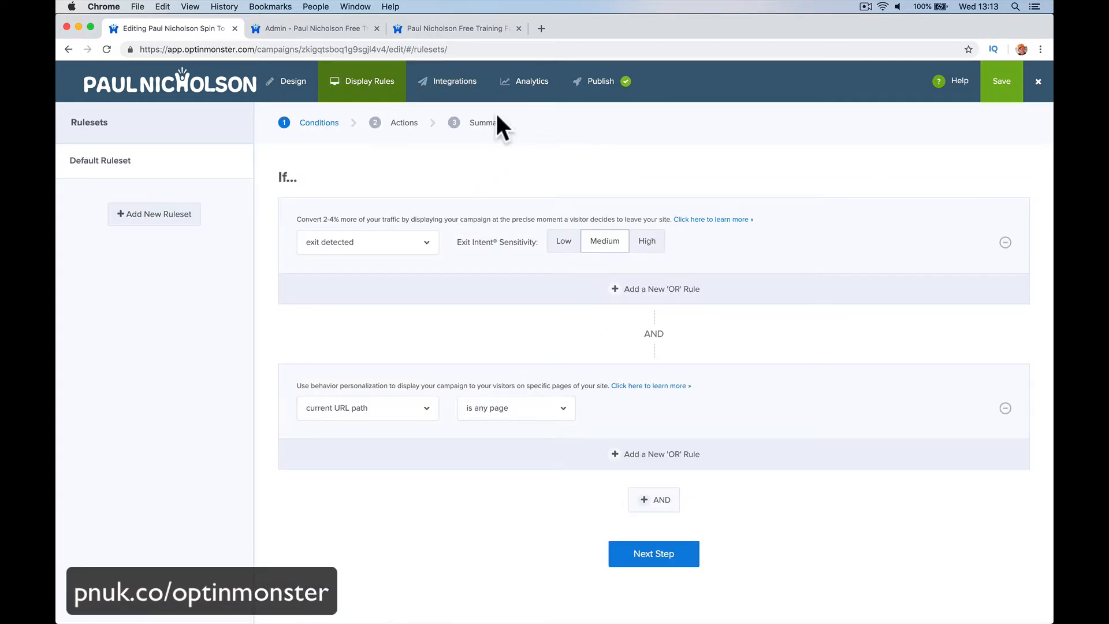
click(312, 93)
click(700, 124)
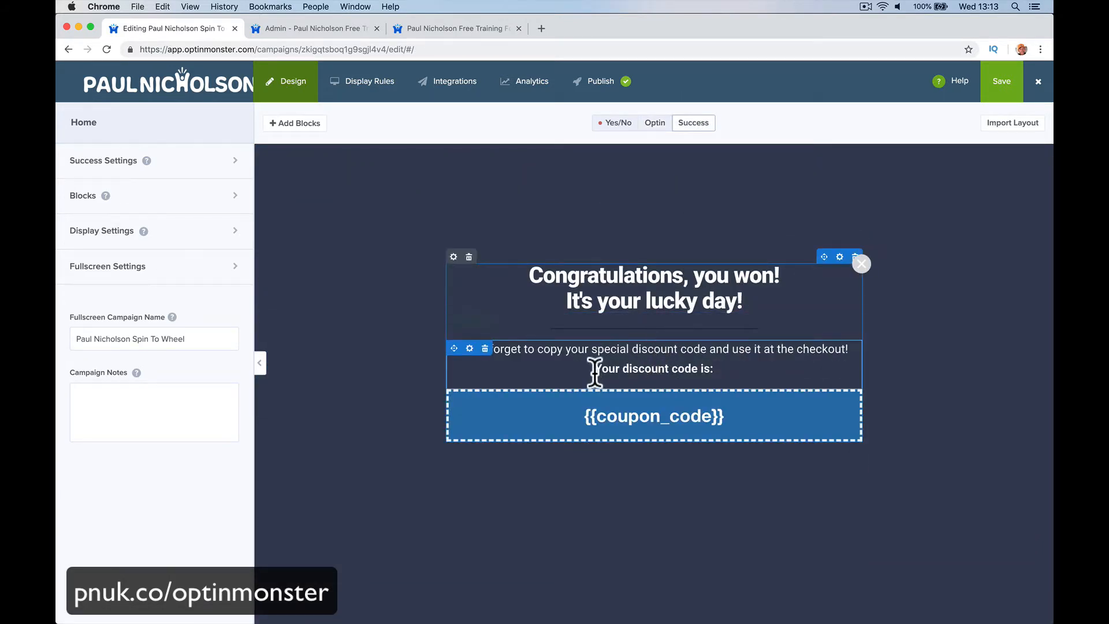
click(227, 207)
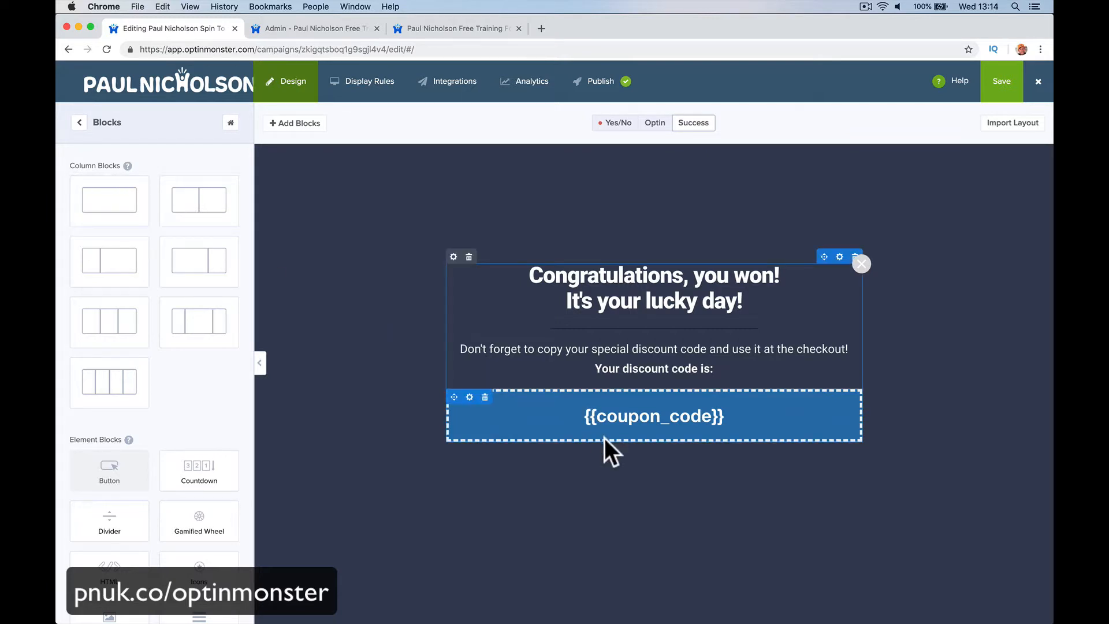
scroll(168, 371, down, 1)
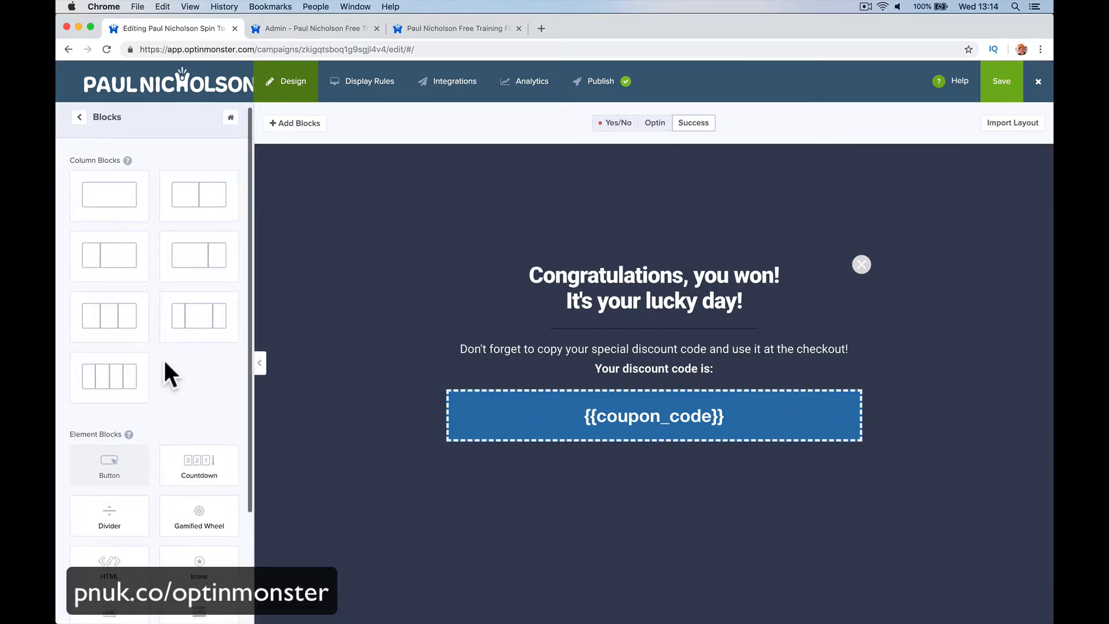
drag(202, 431, 649, 444)
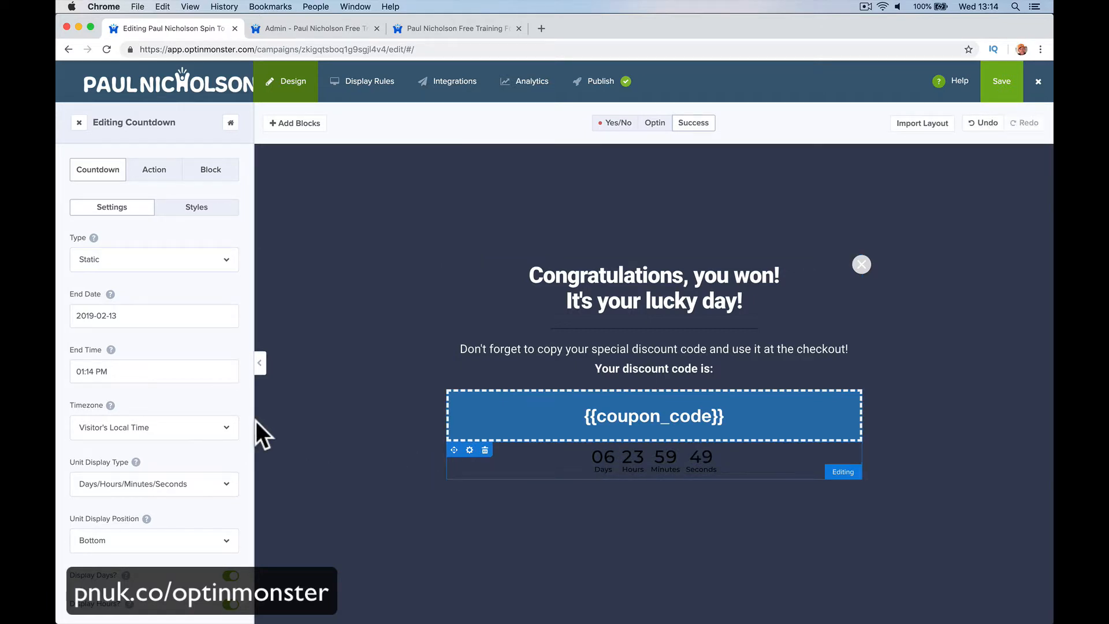
Step: Make the countdown Dynamic with 0 days and 1 hour
click(148, 318)
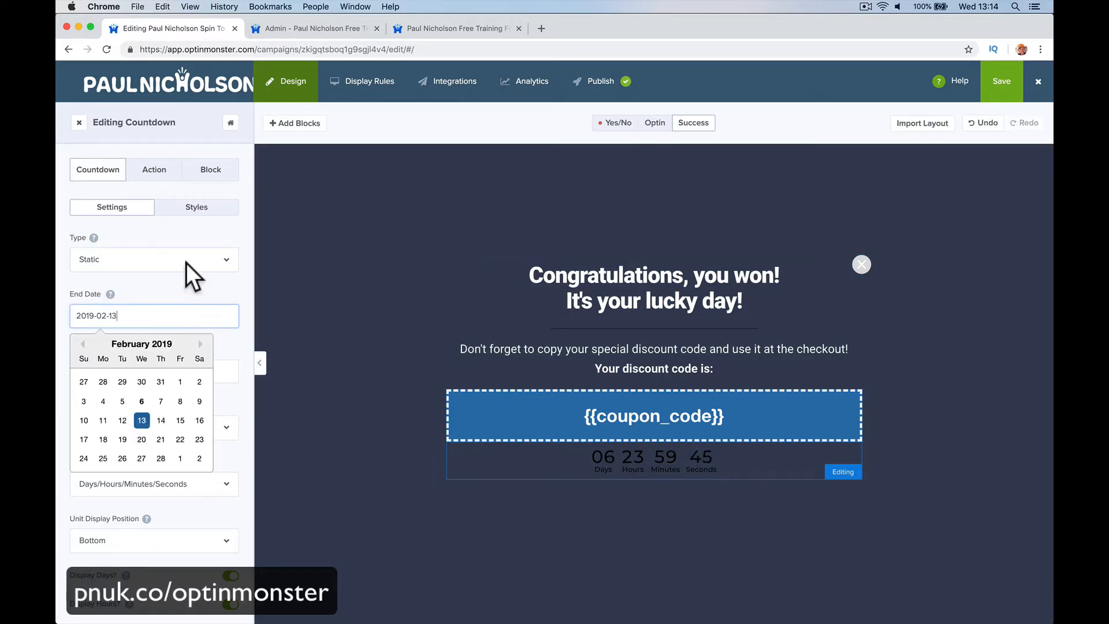
click(209, 282)
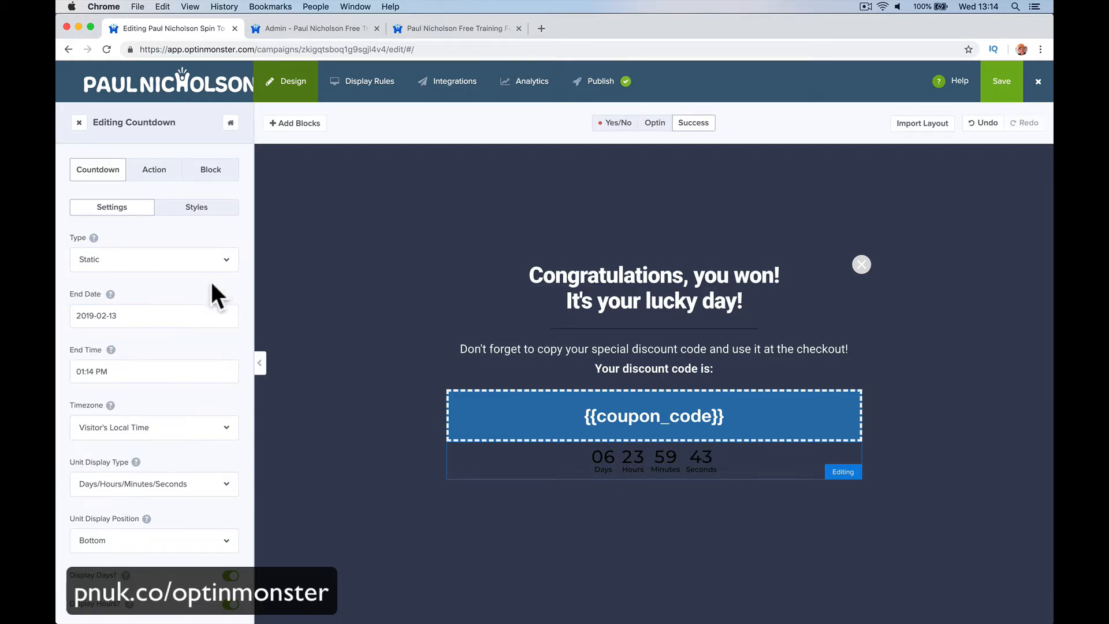
click(226, 267)
click(197, 301)
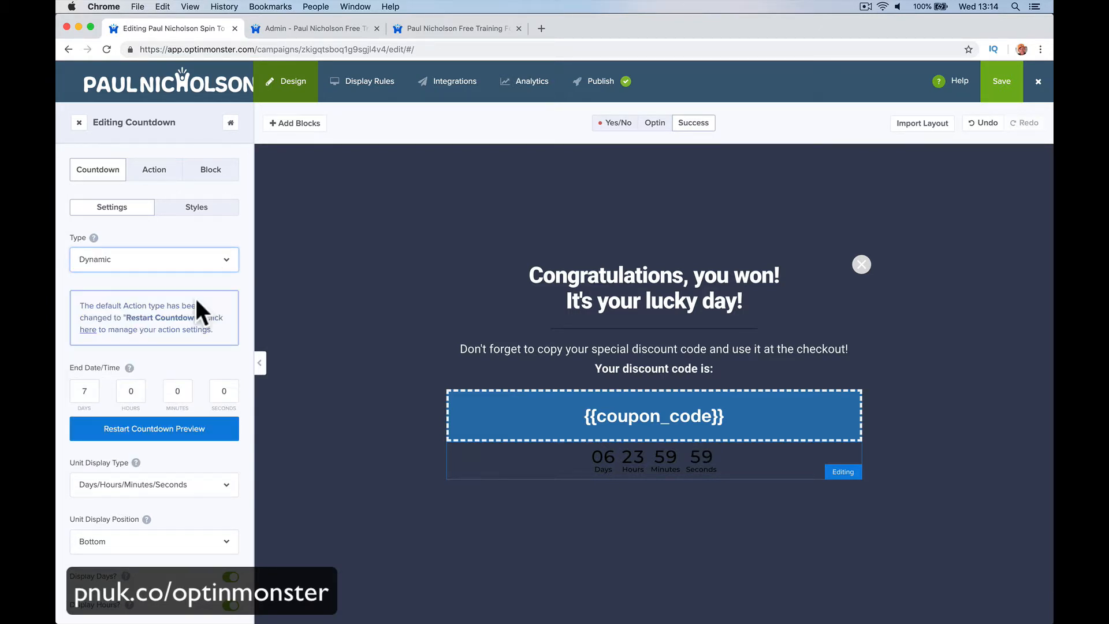
click(85, 391)
text(1)
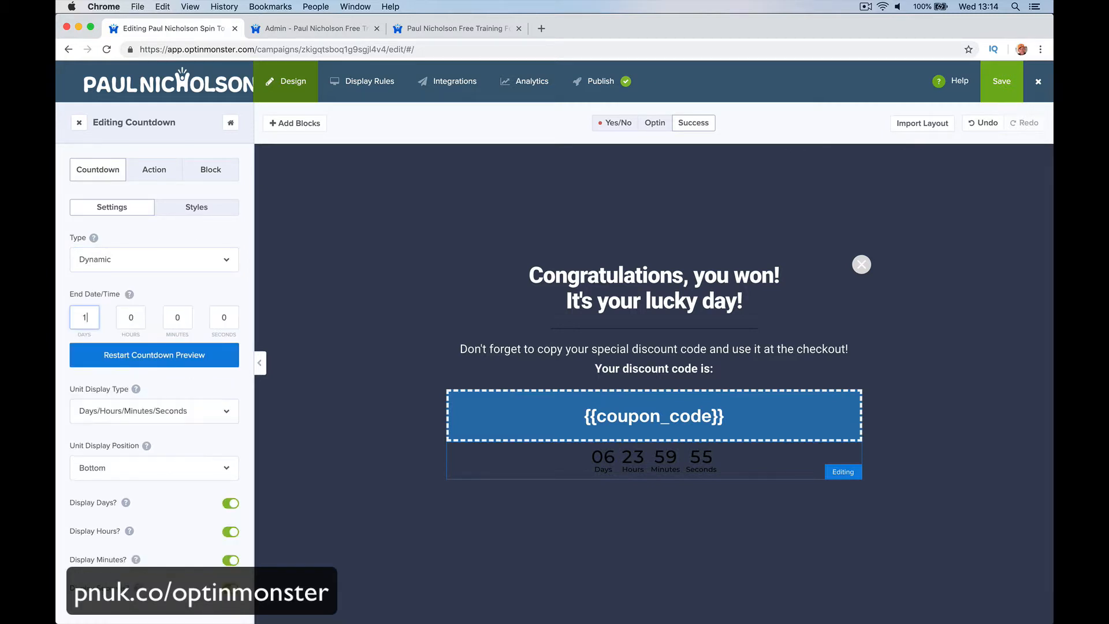
key(Tab)
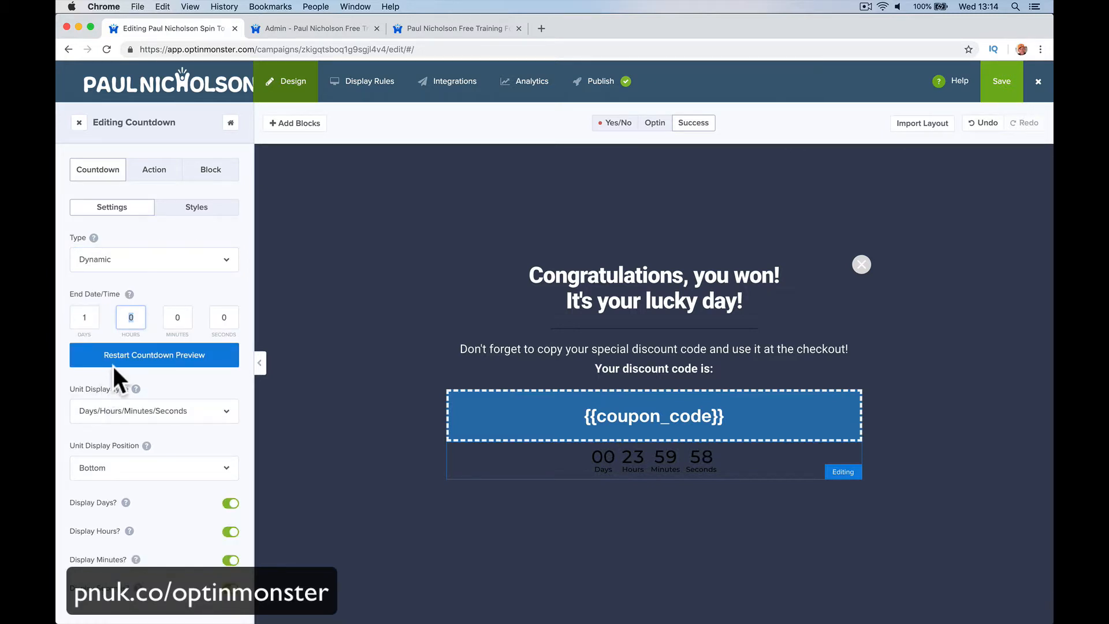
double_click(92, 316)
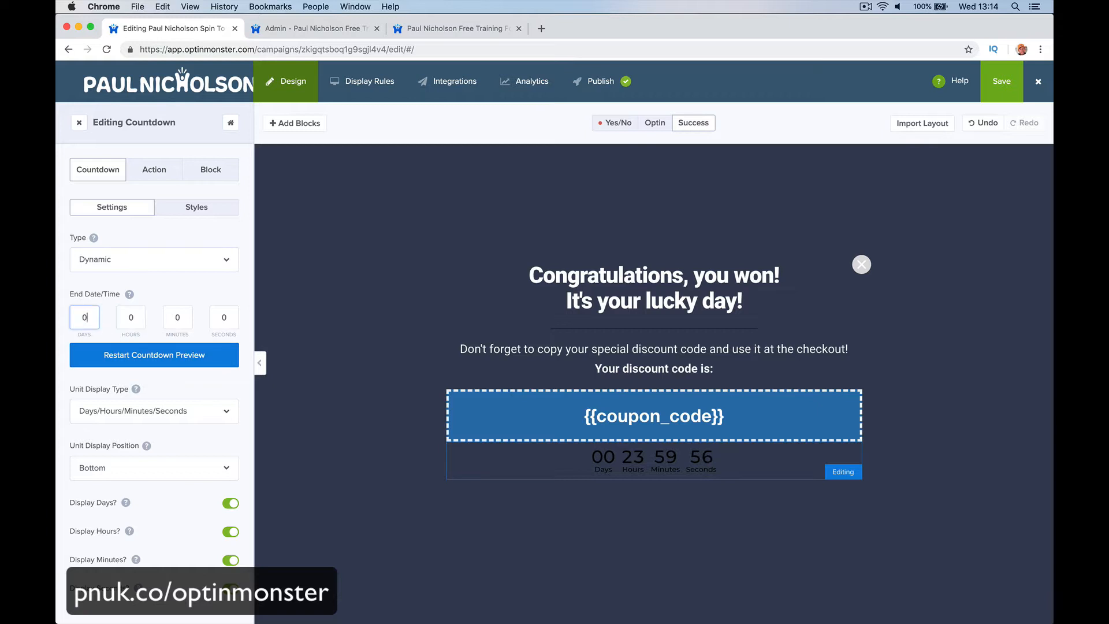
text(0)
key(Tab)
text(1)
key(Tab)
click(195, 209)
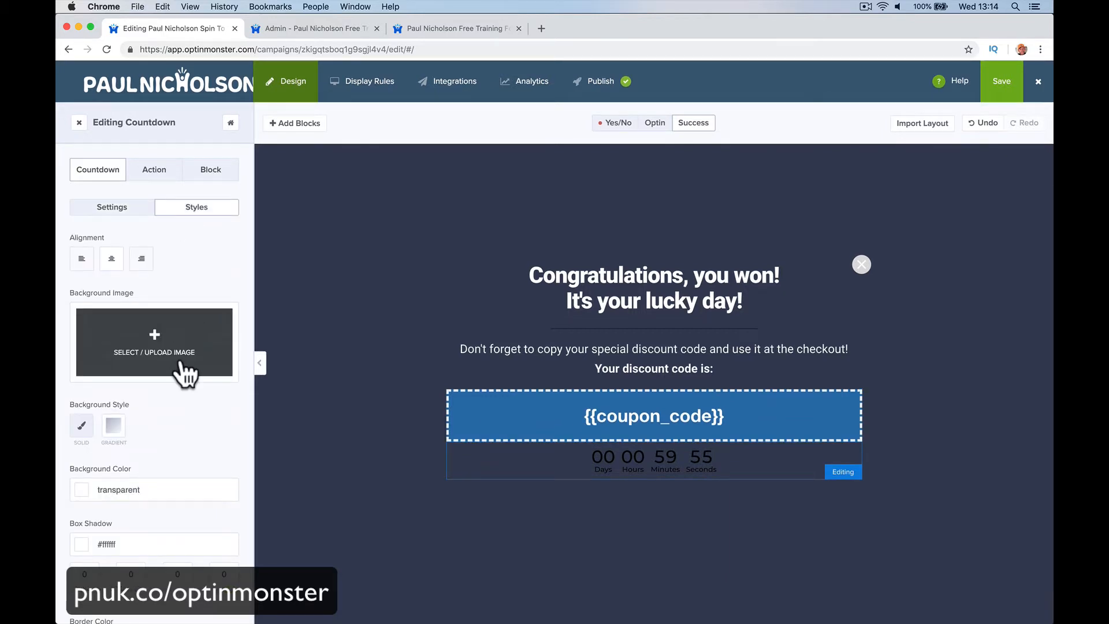
scroll(185, 376, down, 5)
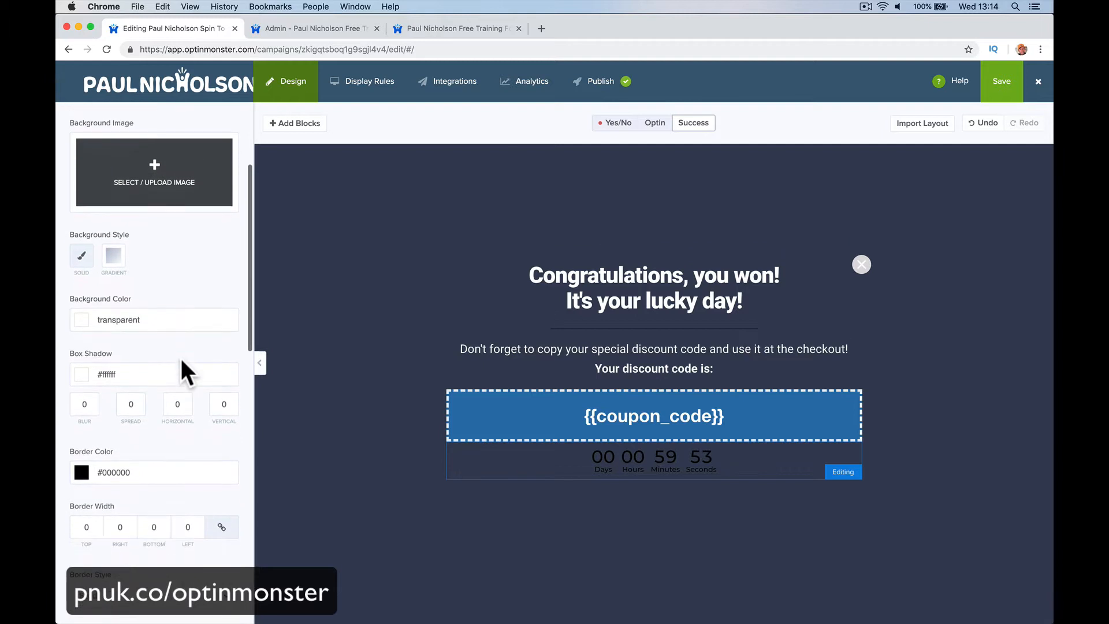
scroll(181, 360, down, 10)
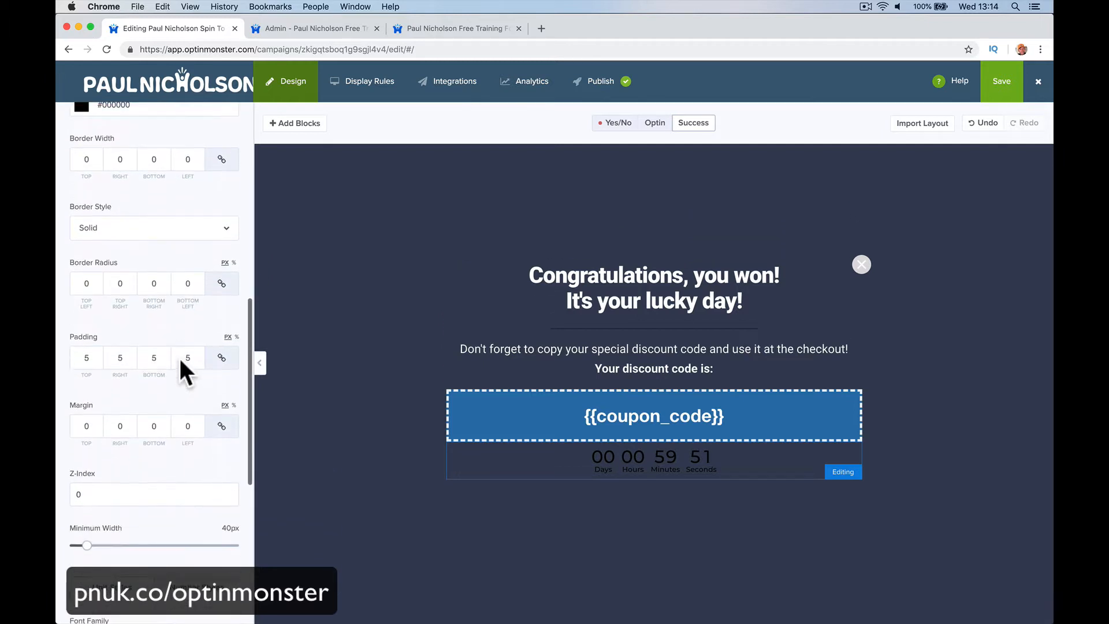
scroll(179, 356, down, 8)
click(170, 381)
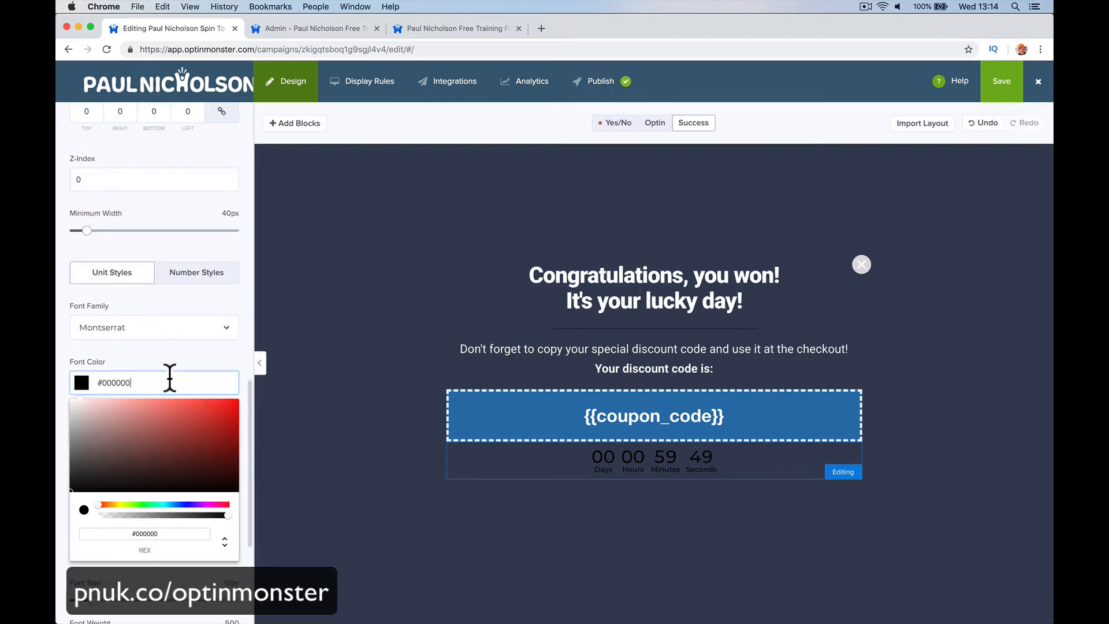
drag(99, 502, 213, 503)
click(250, 503)
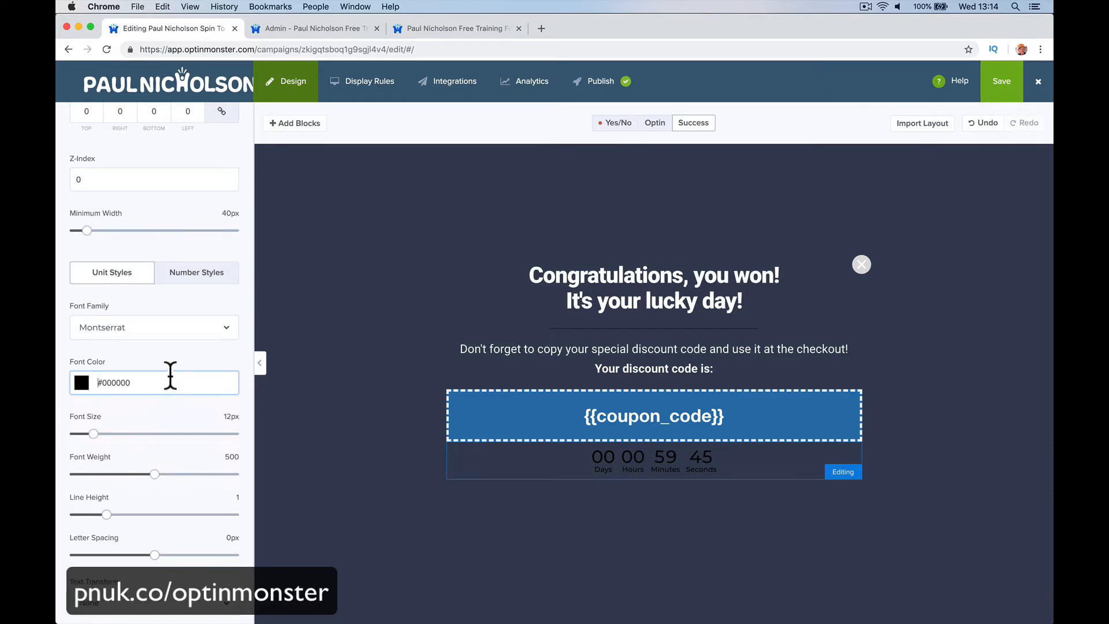
click(84, 383)
drag(99, 404, 64, 389)
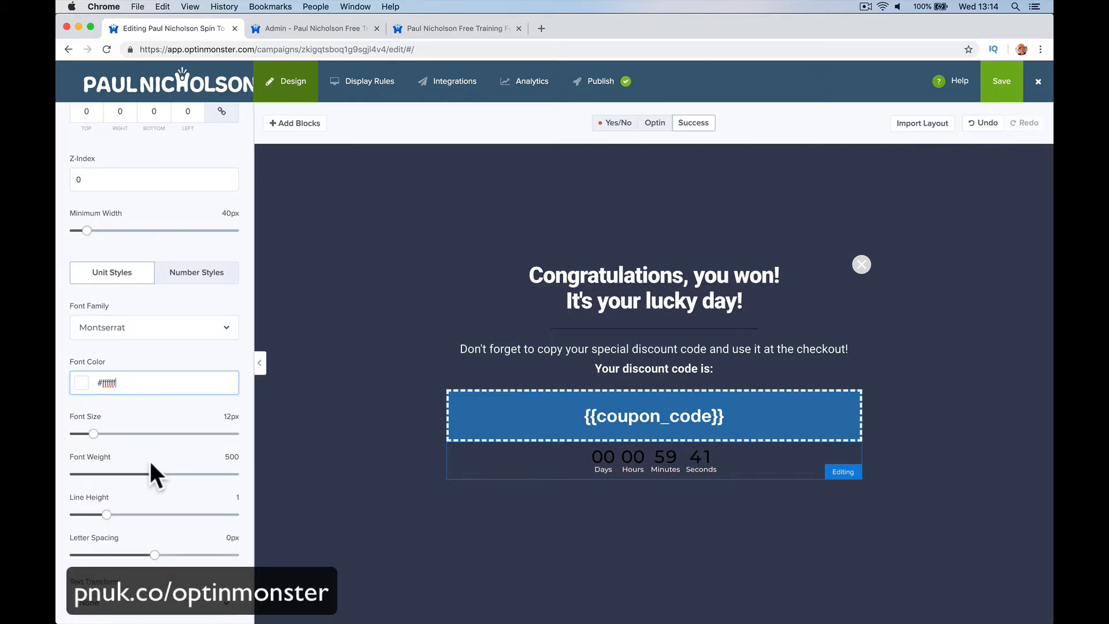
drag(93, 434, 116, 434)
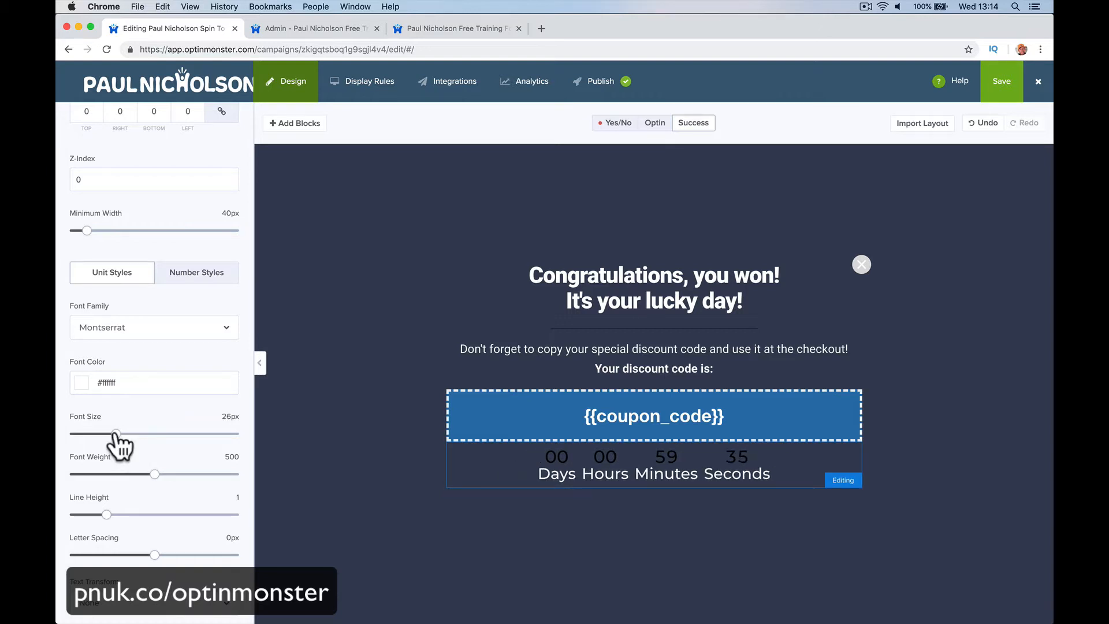
scroll(167, 398, down, 1)
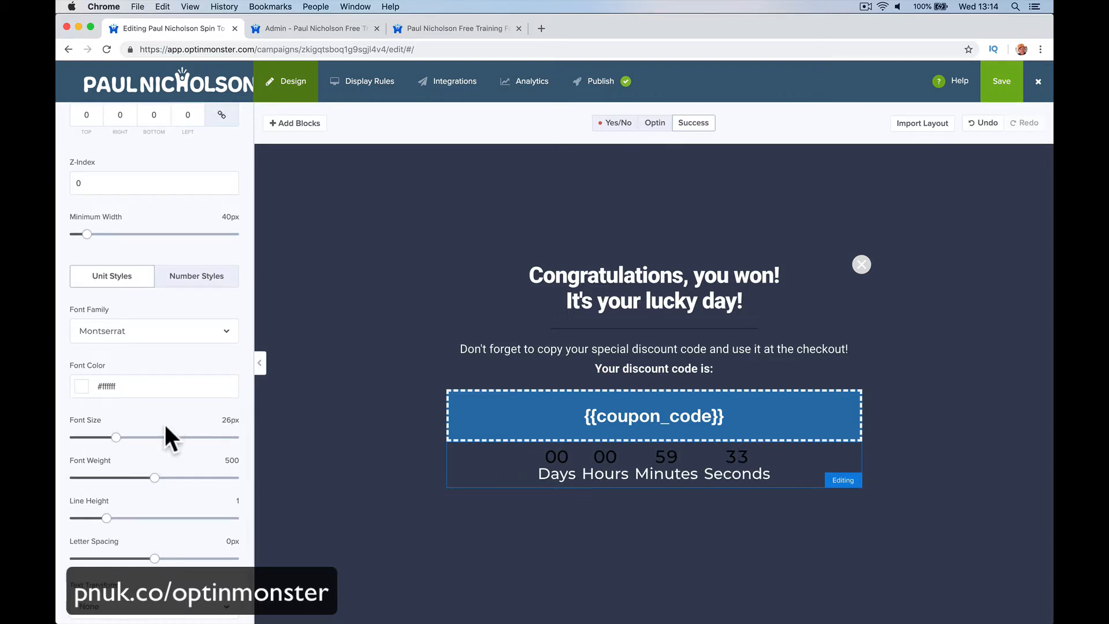
scroll(170, 465, up, 5)
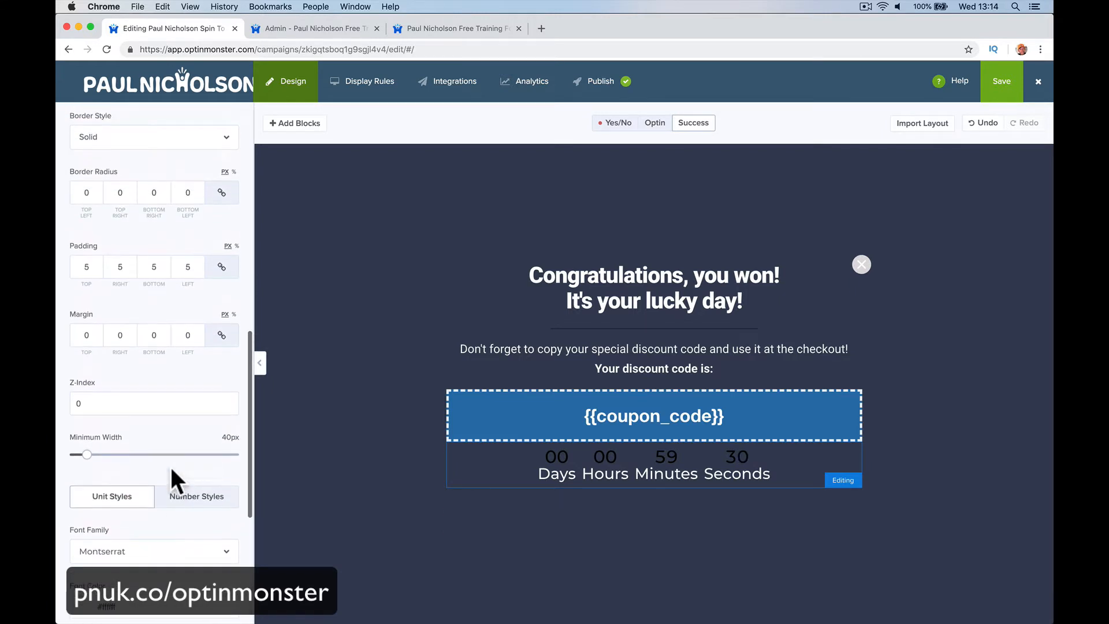
scroll(170, 463, up, 5)
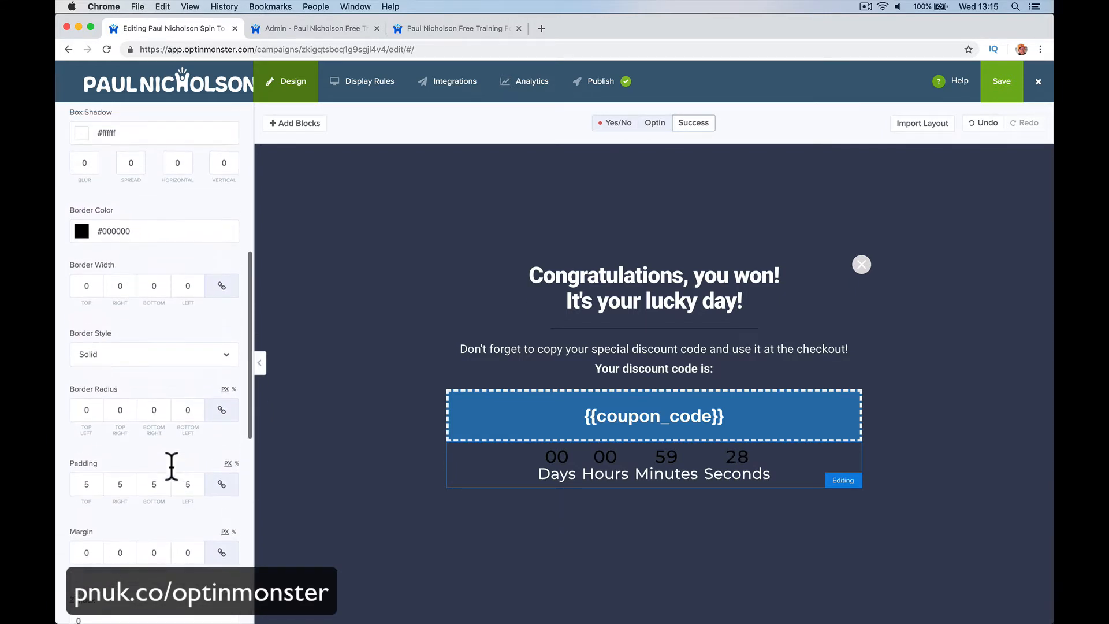
scroll(172, 465, up, 2)
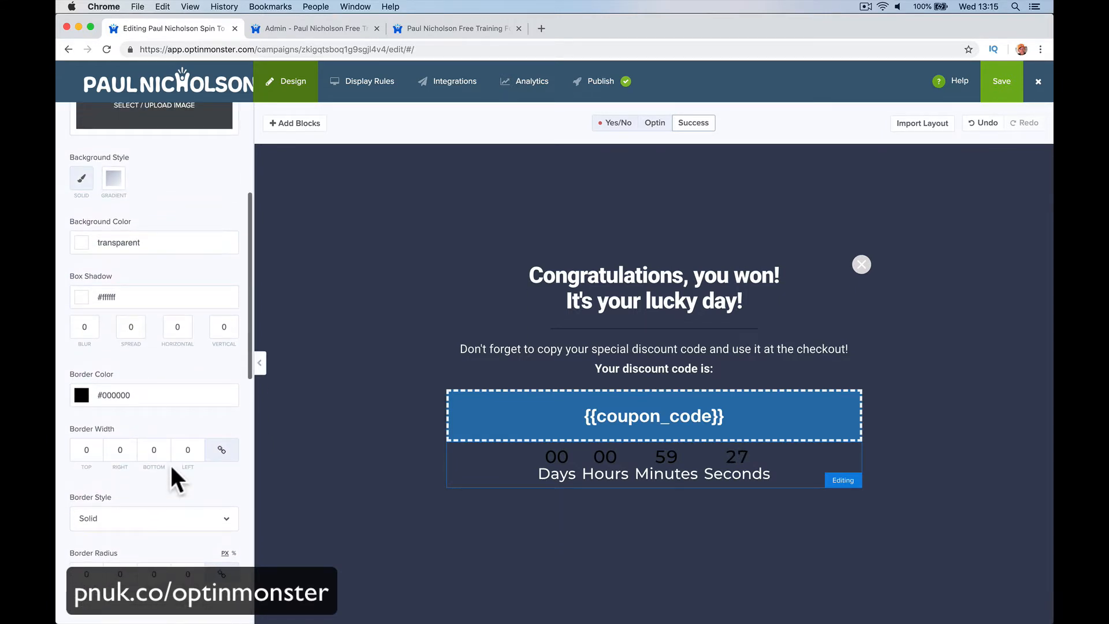
scroll(170, 463, up, 2)
scroll(171, 403, up, 1)
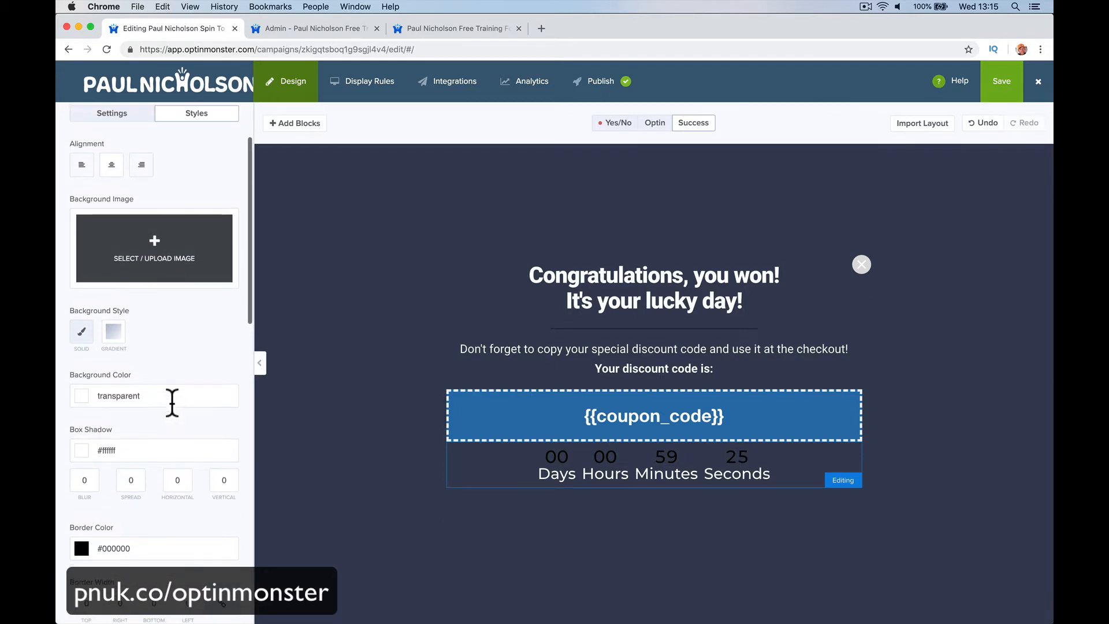
scroll(141, 379, up, 2)
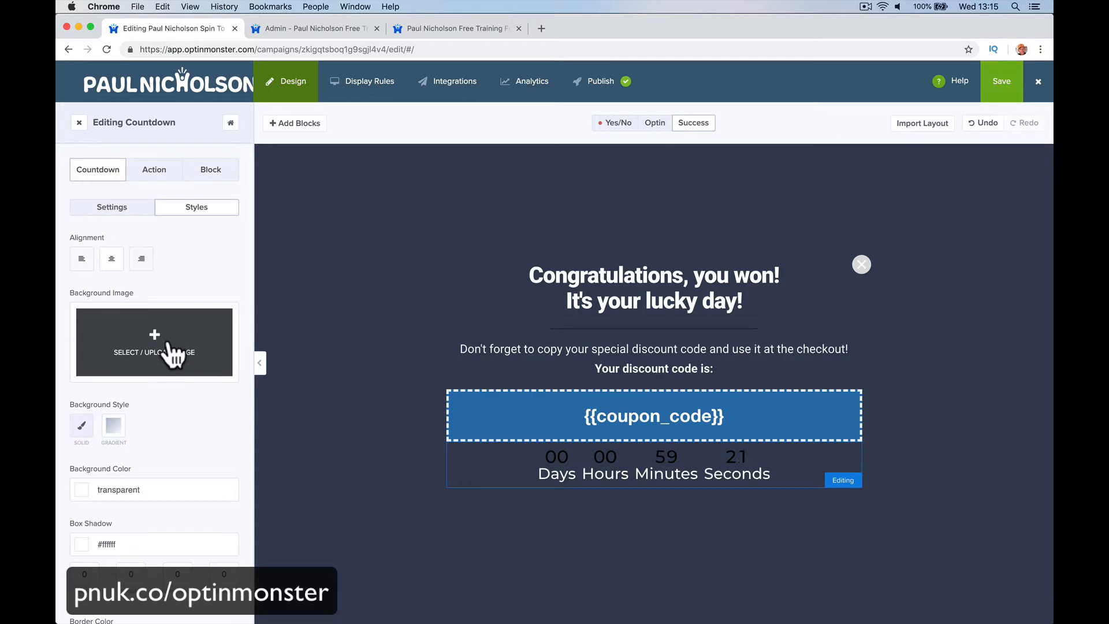
Step: Give the countdown background a Gradient style with white #ffffff as the first colour
click(166, 175)
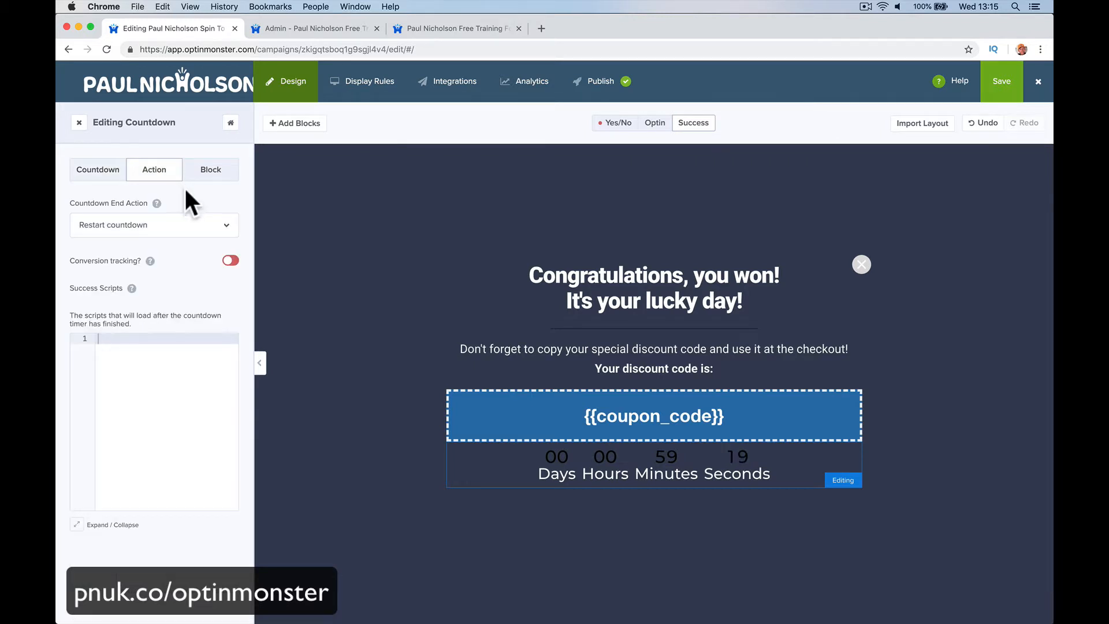
click(211, 174)
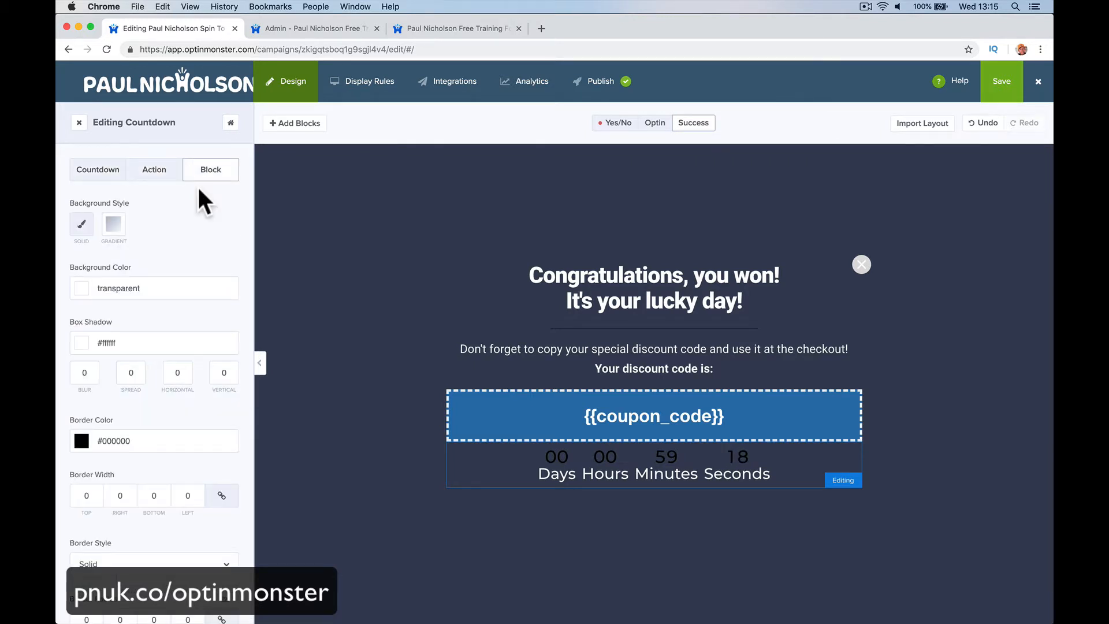
click(93, 173)
scroll(167, 390, down, 1)
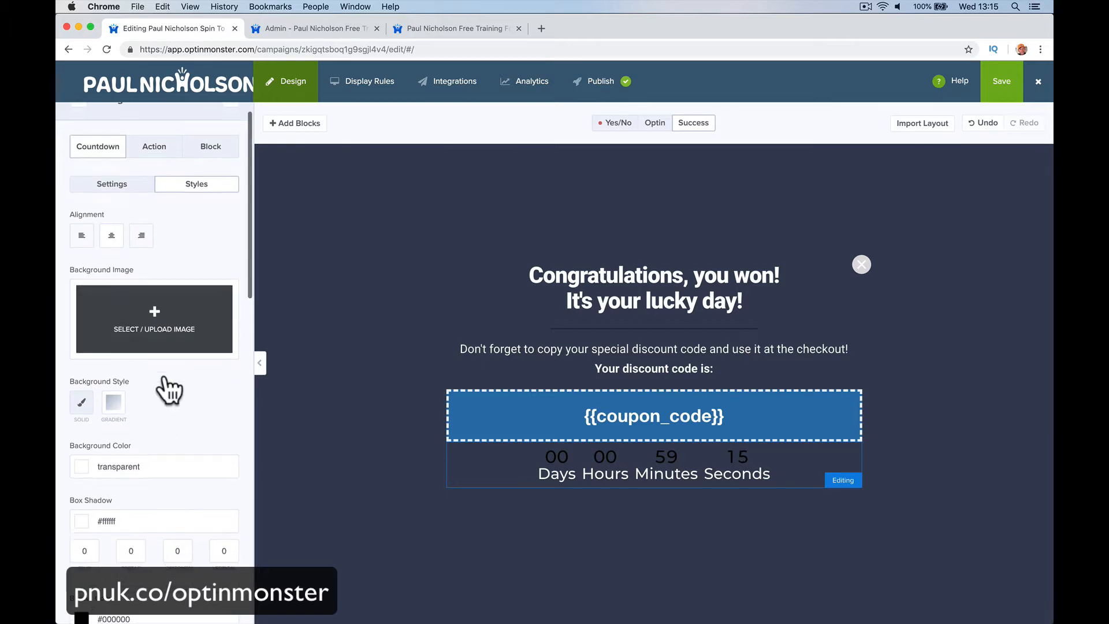
scroll(168, 388, down, 5)
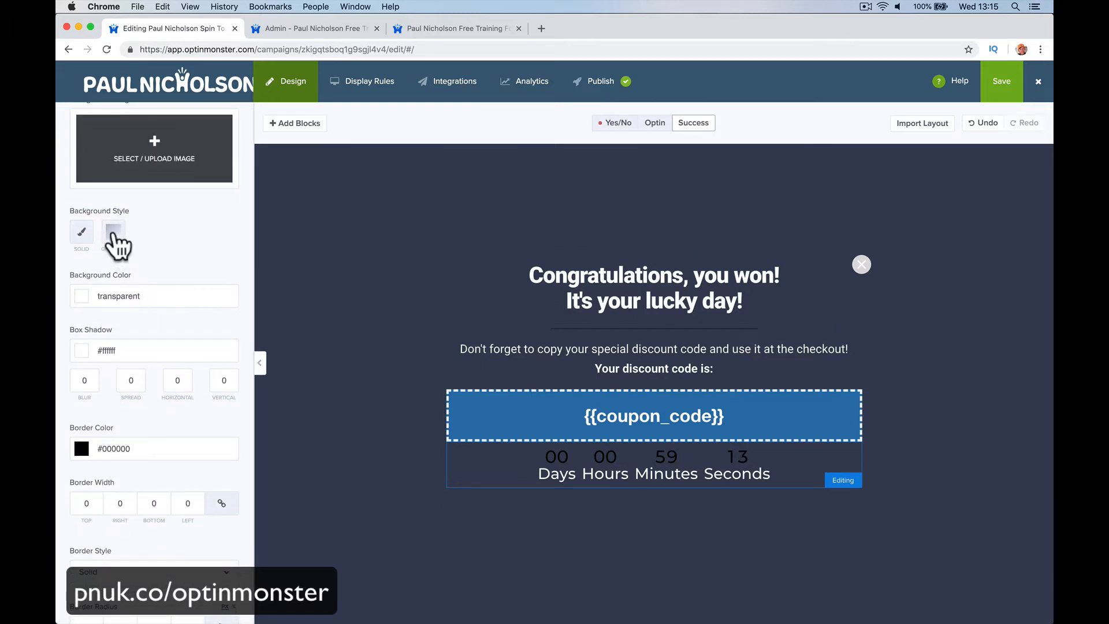
click(115, 234)
scroll(135, 346, down, 2)
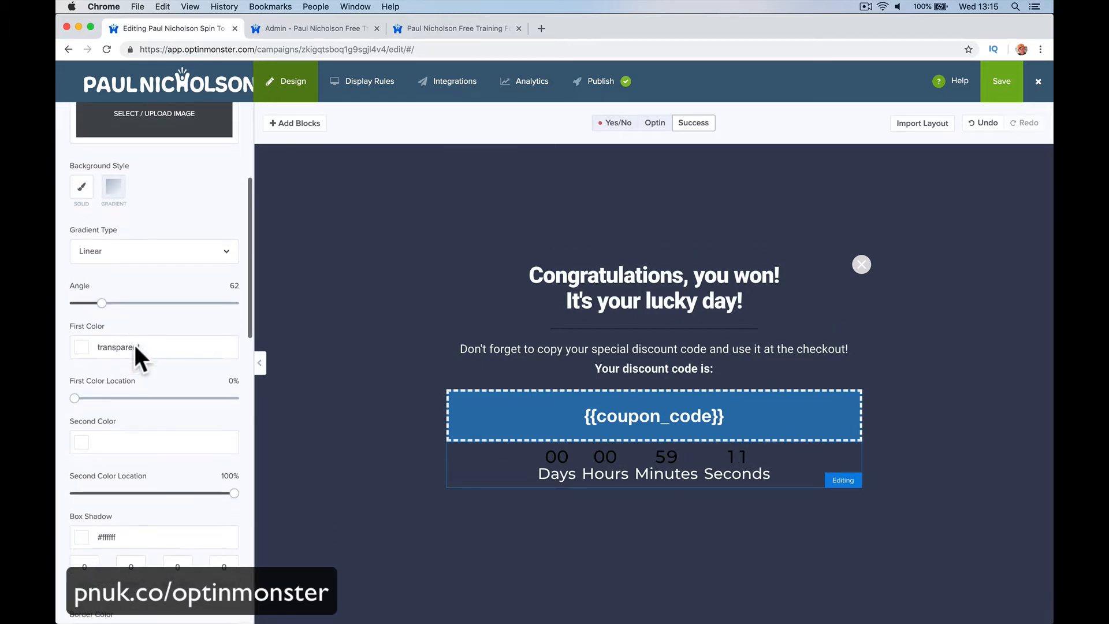
click(81, 334)
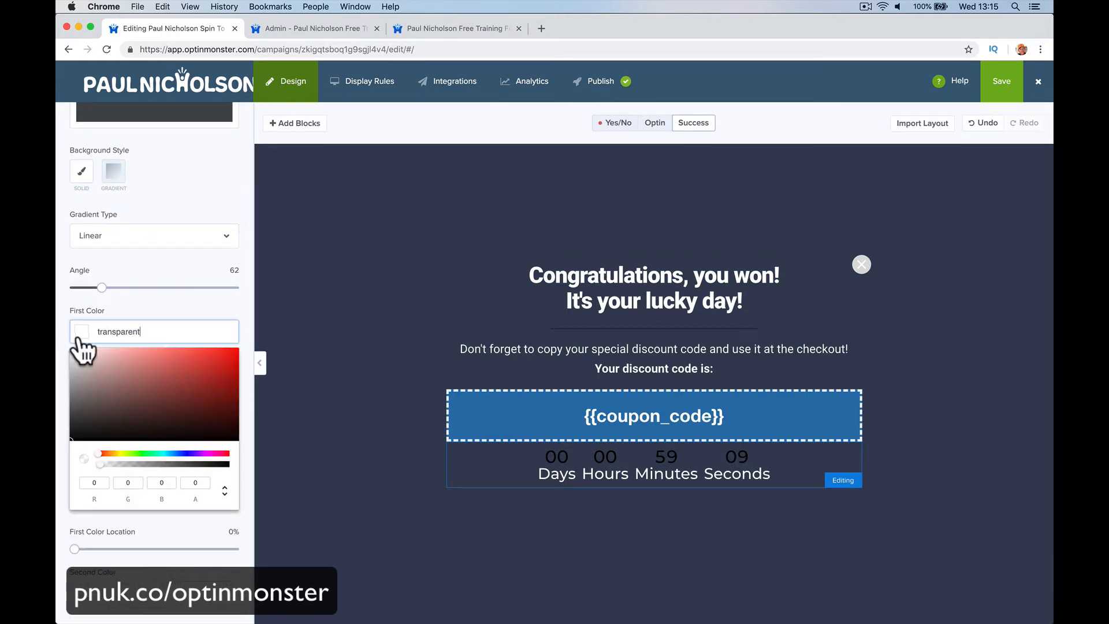
drag(119, 412, 68, 341)
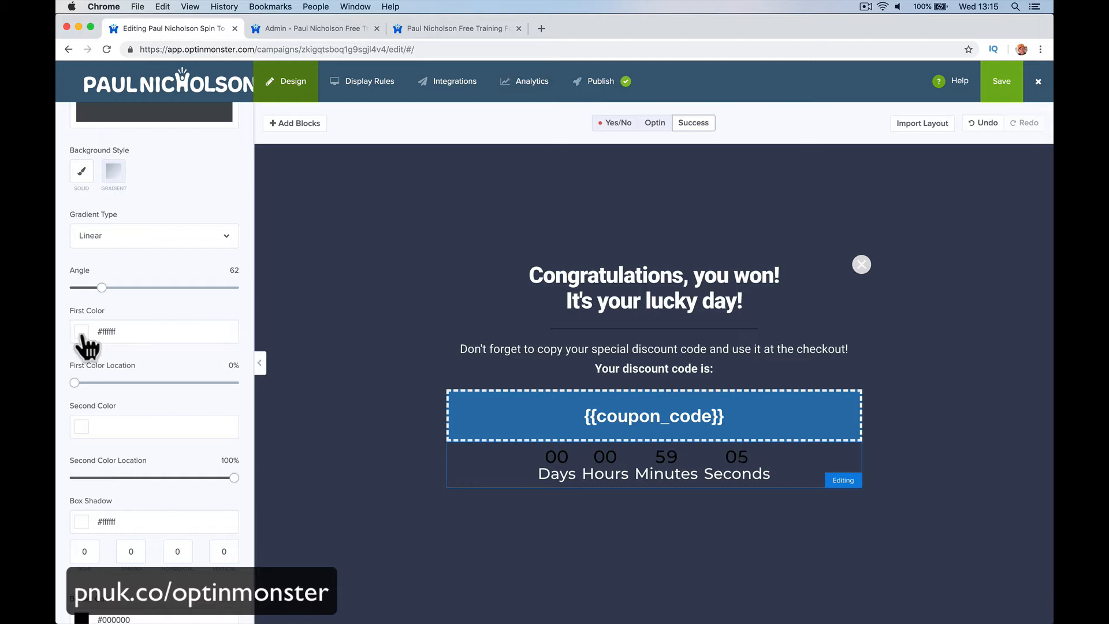
click(82, 334)
drag(86, 351, 70, 346)
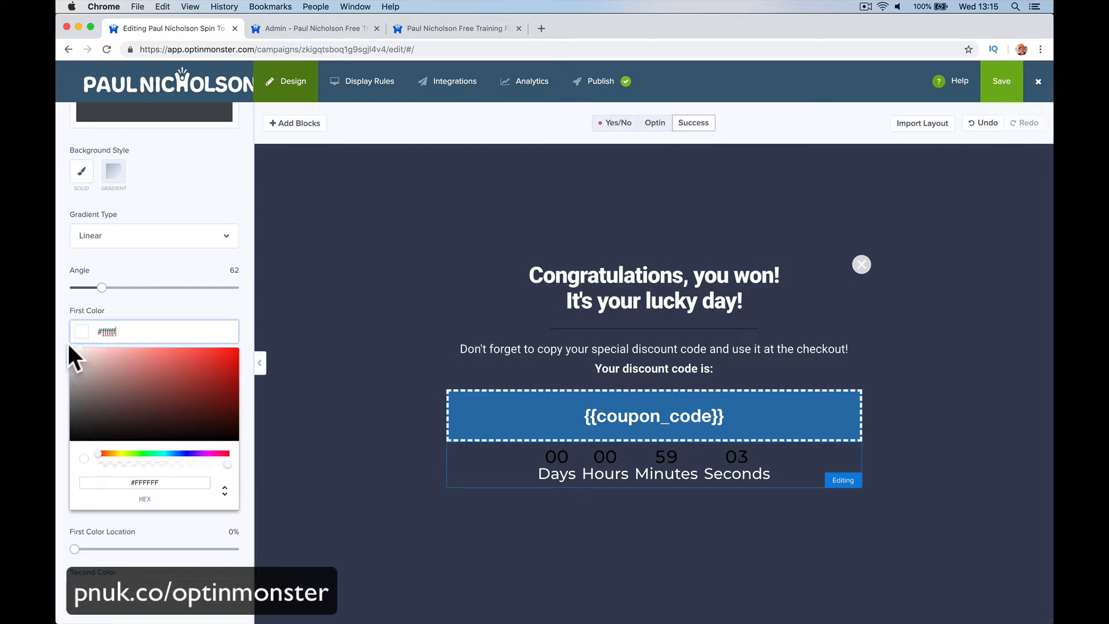
click(67, 338)
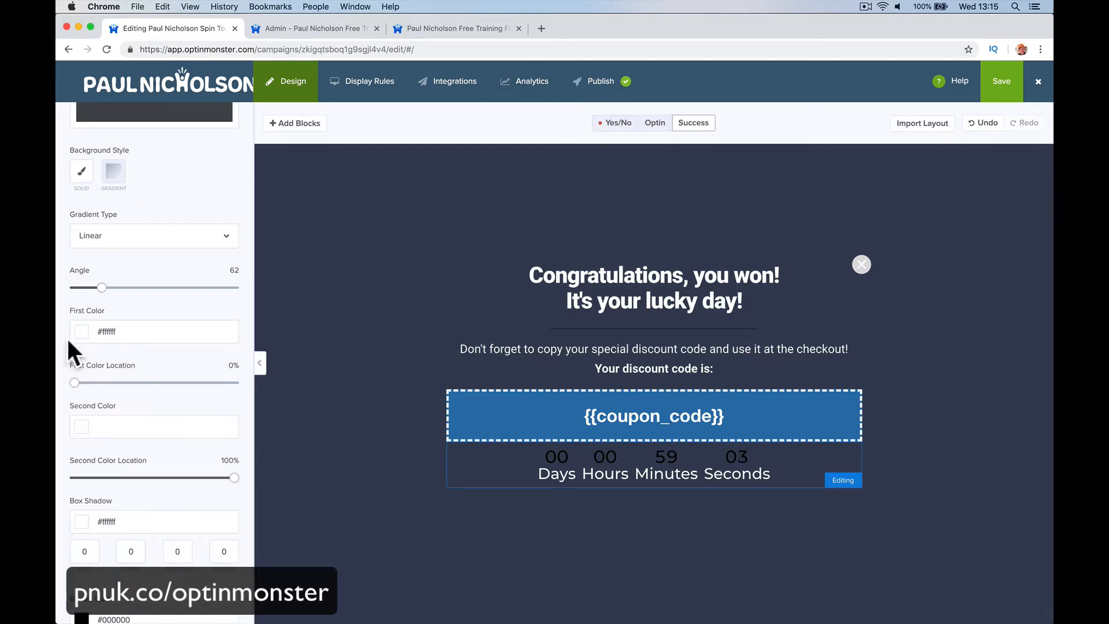
Step: Set the second colour to #ff4c4c, angle 0 and second colour location 0%
click(119, 426)
text(#e5b3b3)
click(68, 407)
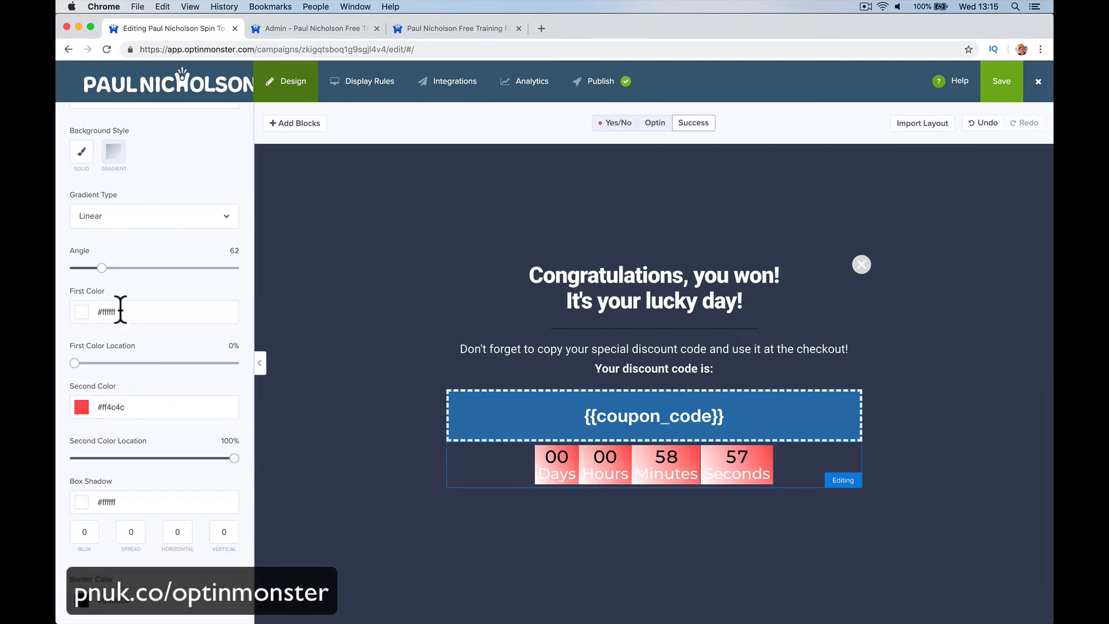
drag(101, 269, 70, 268)
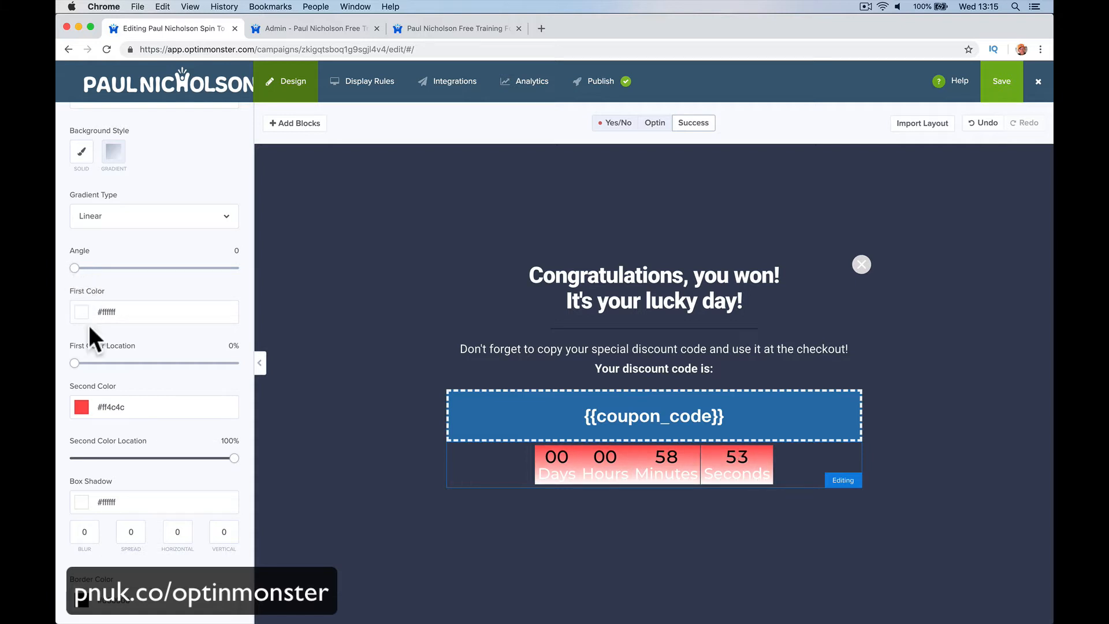
drag(232, 458, 75, 458)
drag(117, 462, 57, 469)
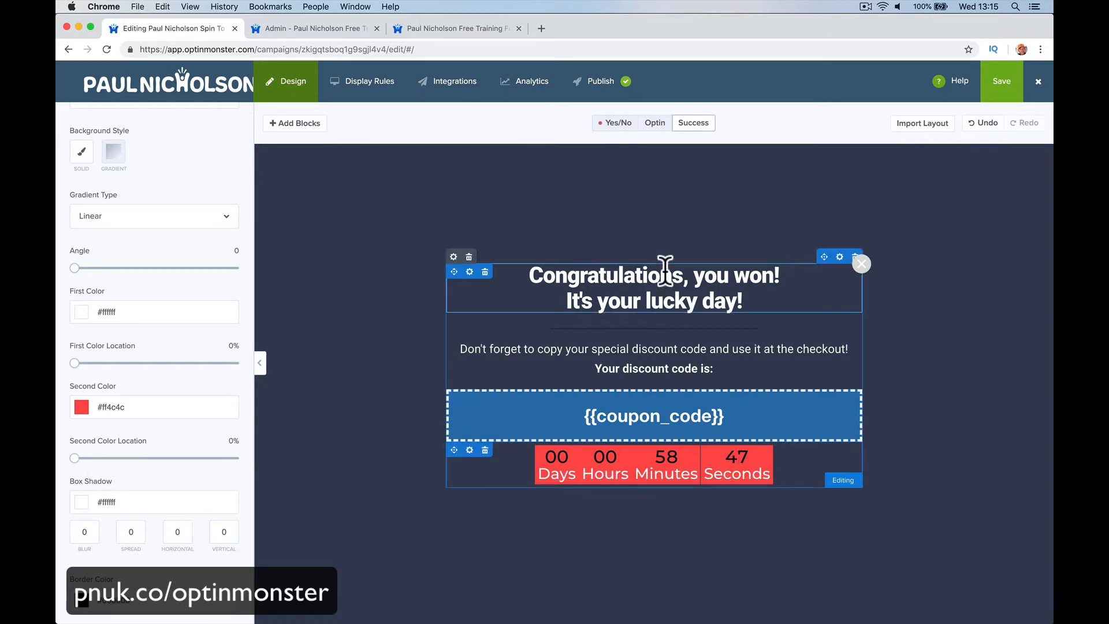
Step: Save the campaign and bring up the live site in Safari
click(1007, 81)
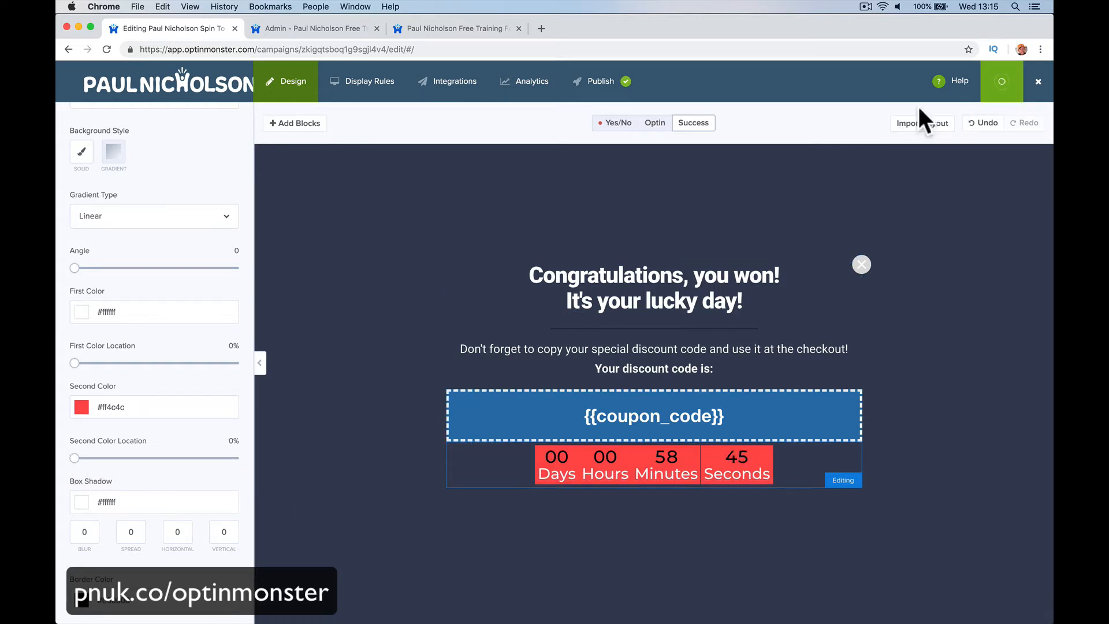
mouse_move(475, 604)
click(350, 598)
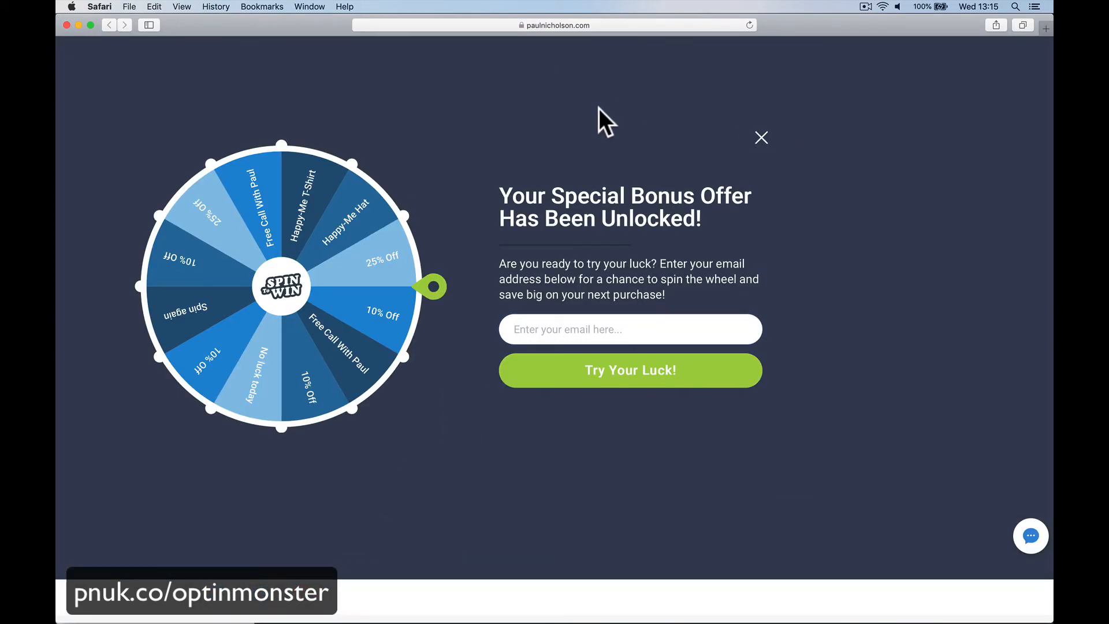
Step: Close the main site's bonus popup and load free.paulnicholson.com in Safari
click(215, 7)
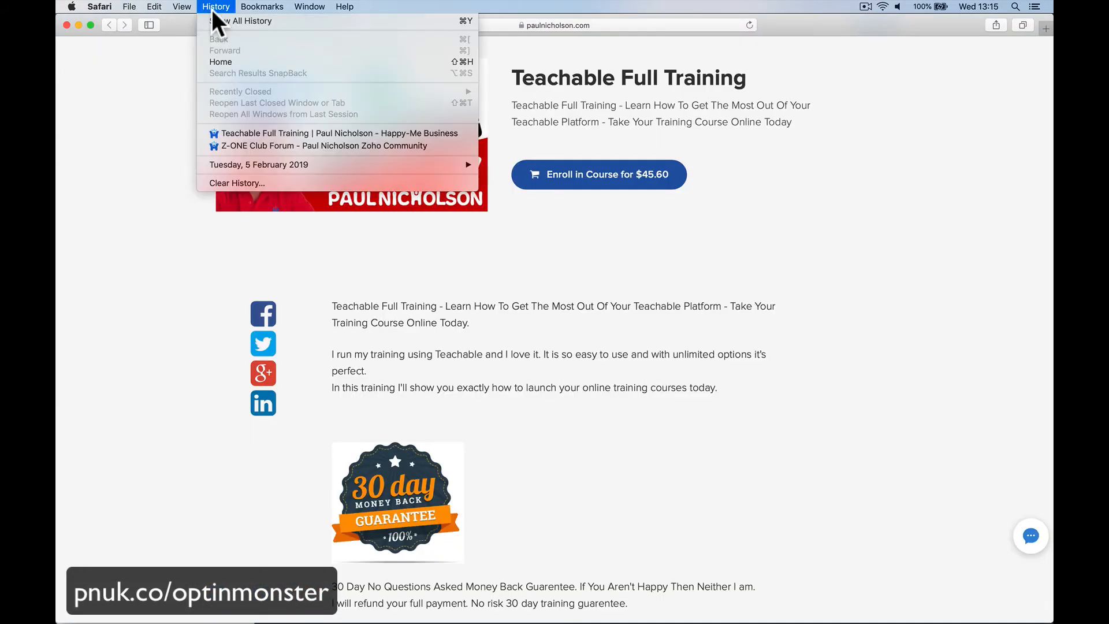
click(171, 54)
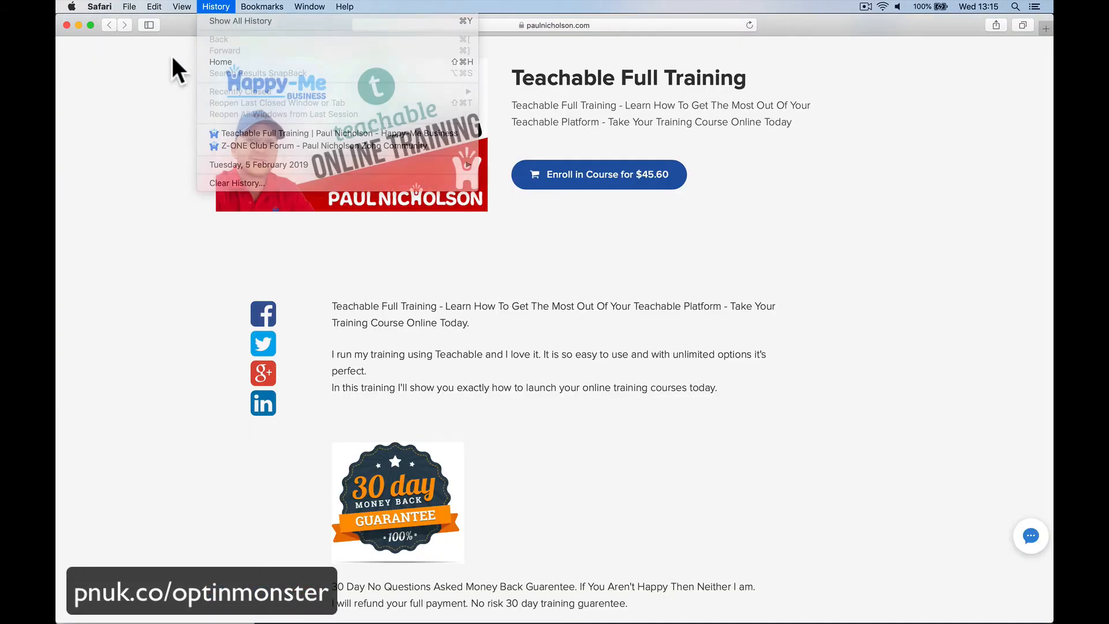
click(486, 26)
text(free.)
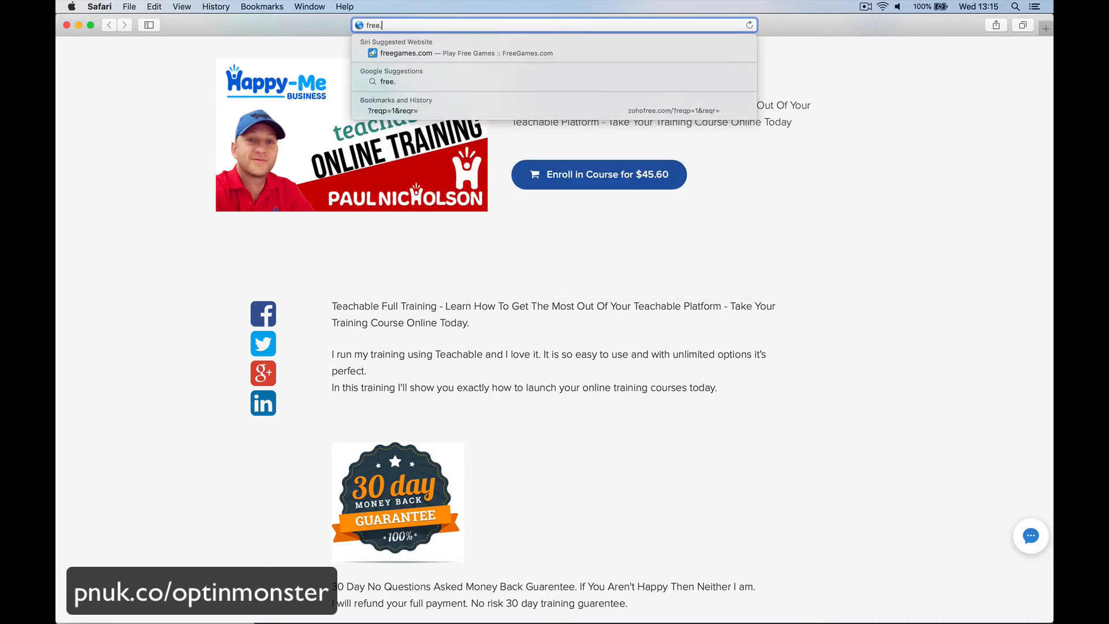
text(paulnicholson)
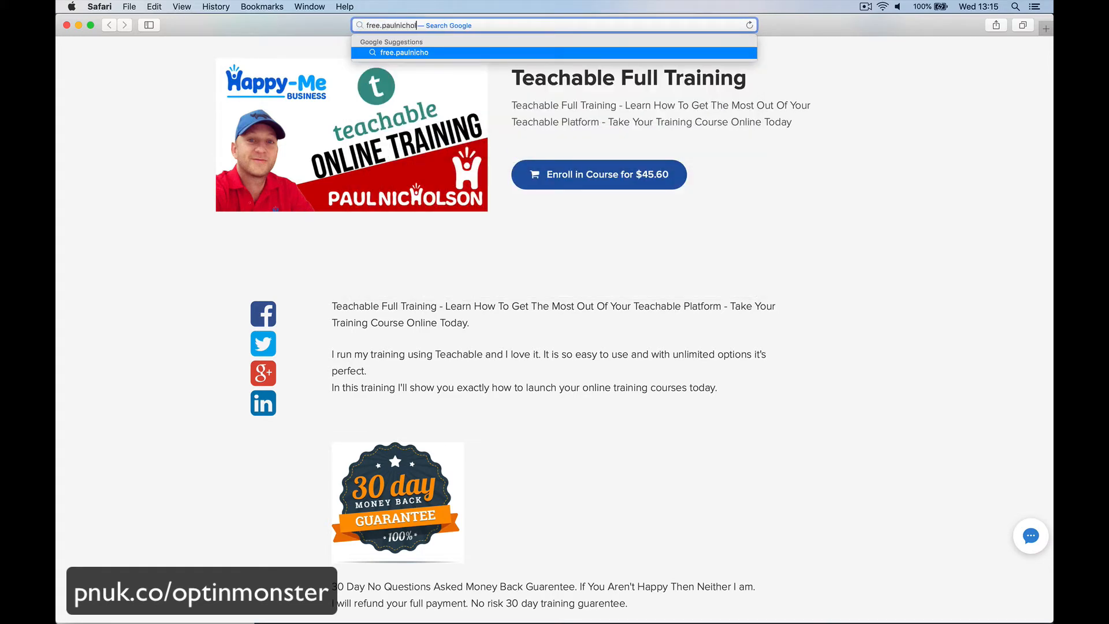
text(.com)
key(Return)
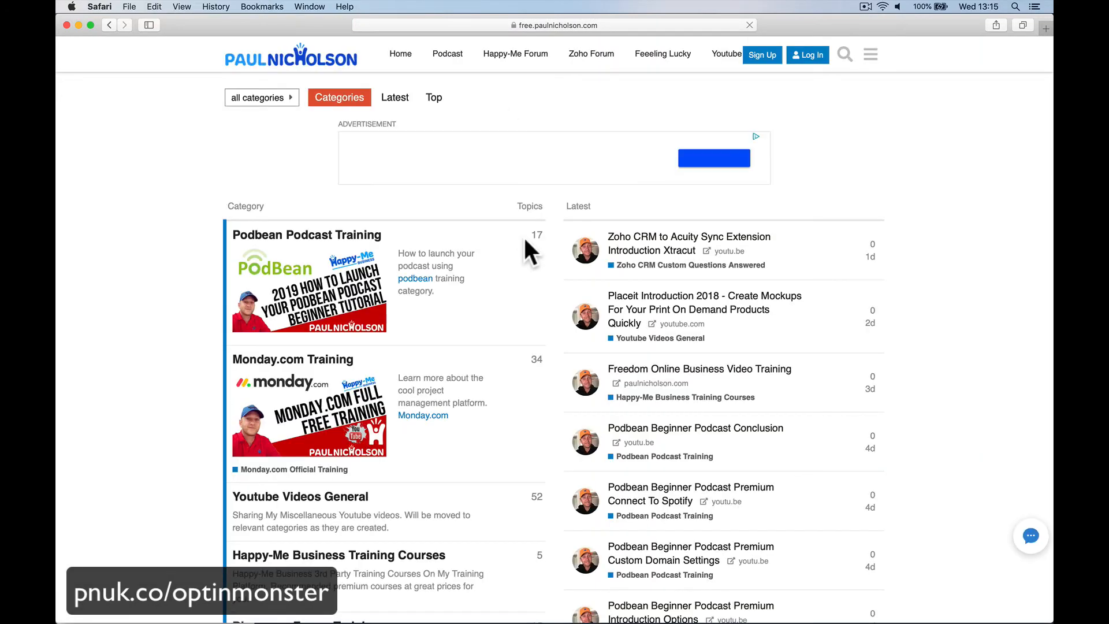
Step: Scroll the forum's categories and open Optinmonster Full Training
scroll(523, 235, down, 10)
scroll(523, 236, down, 10)
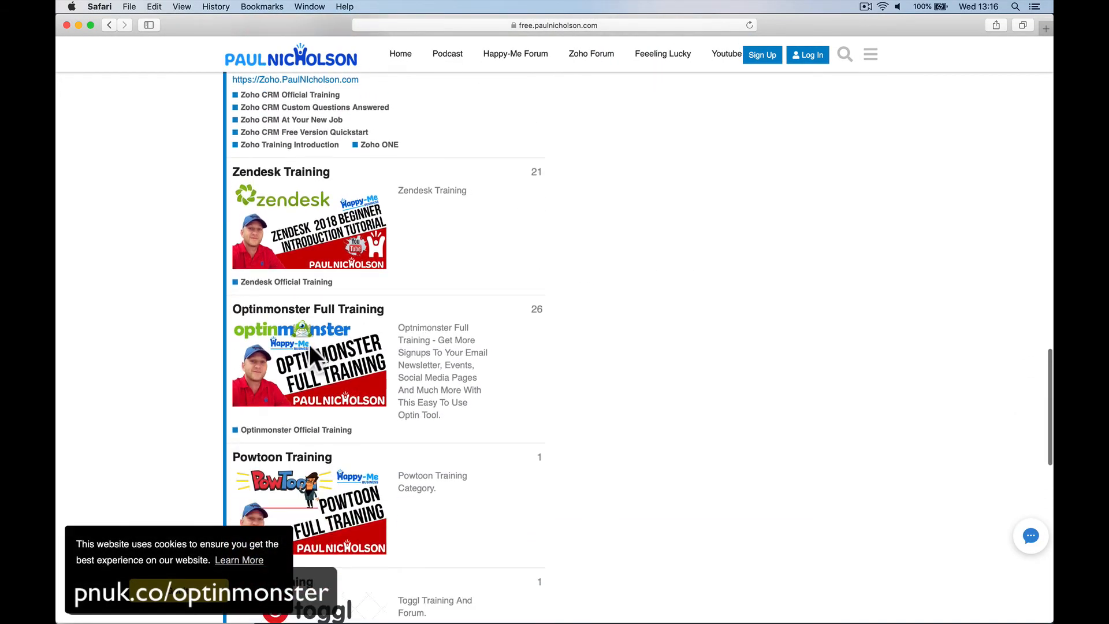
click(309, 344)
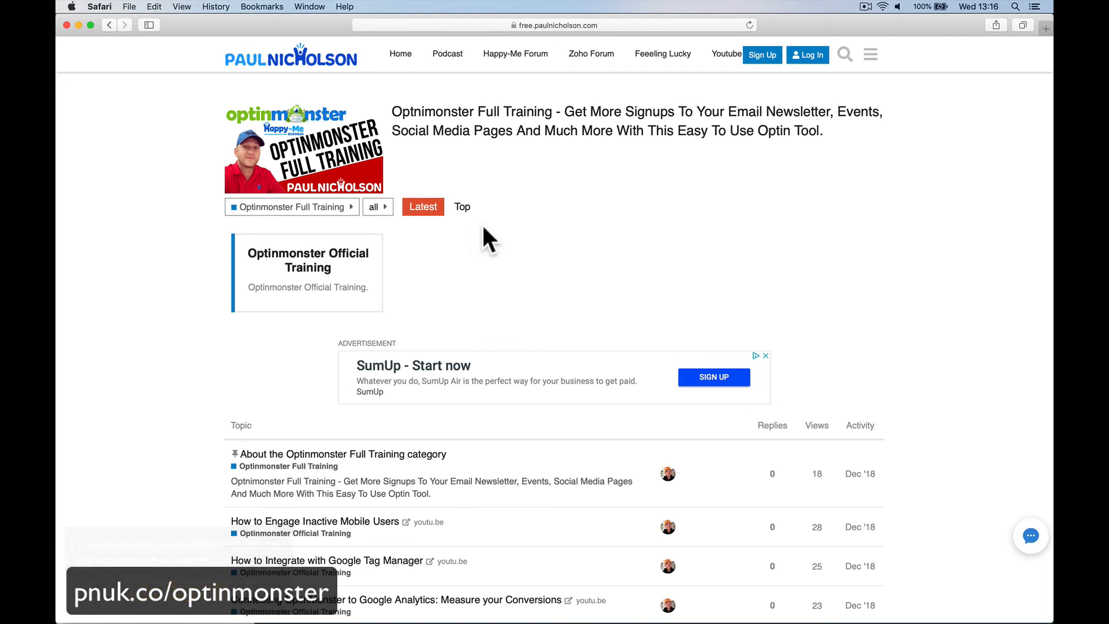
Step: Submit a test e-mail in the forum's wheel popup, spin, and select the won 25OFFPAUL code
click(667, 54)
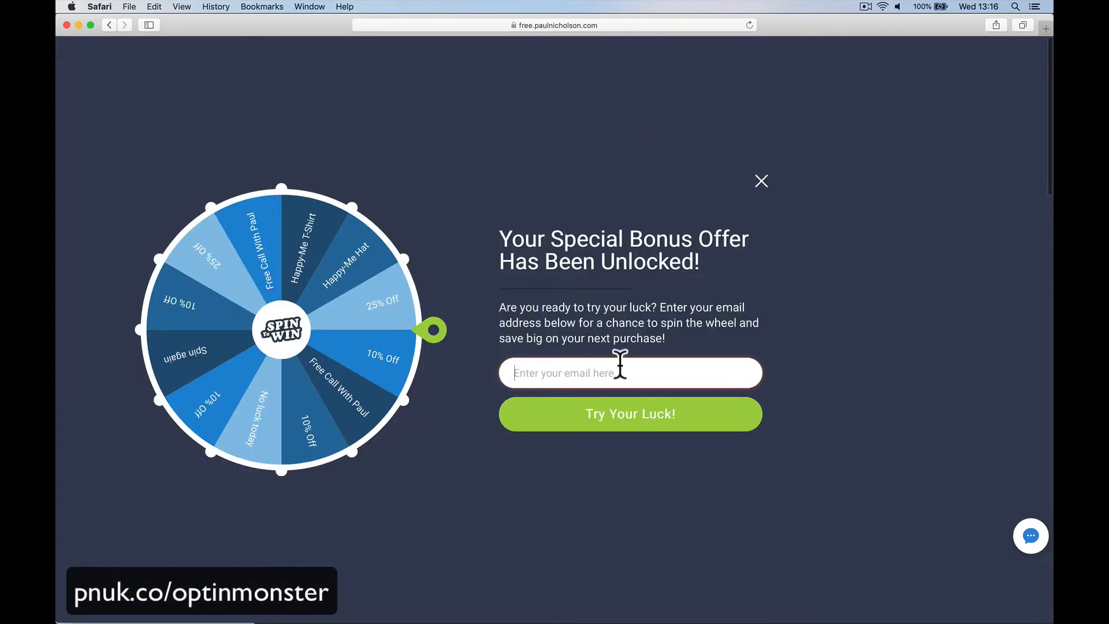
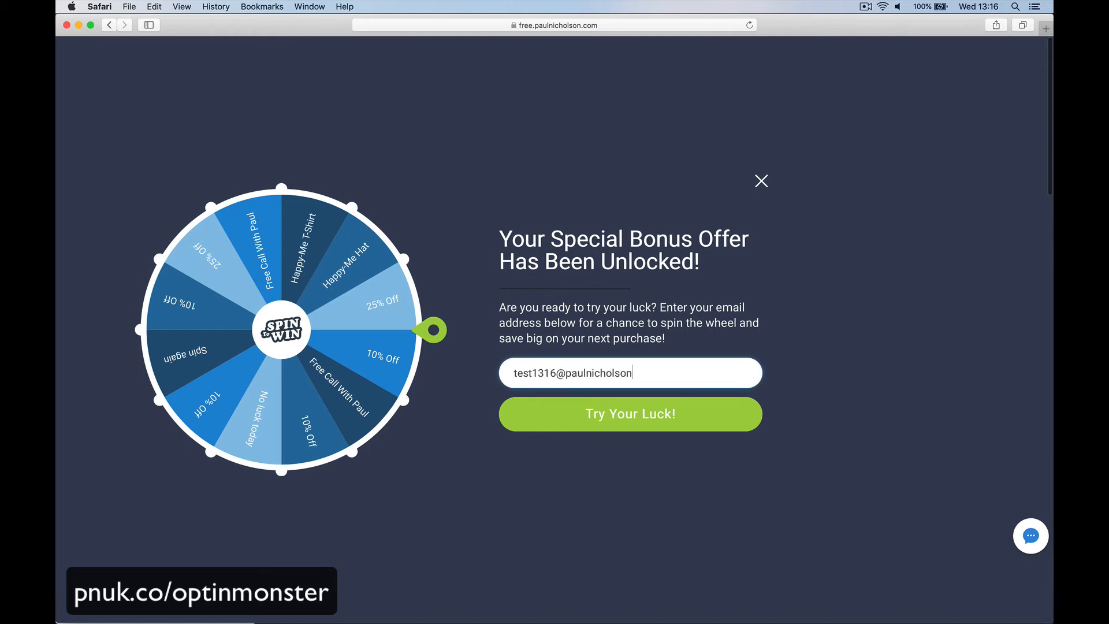
click(619, 426)
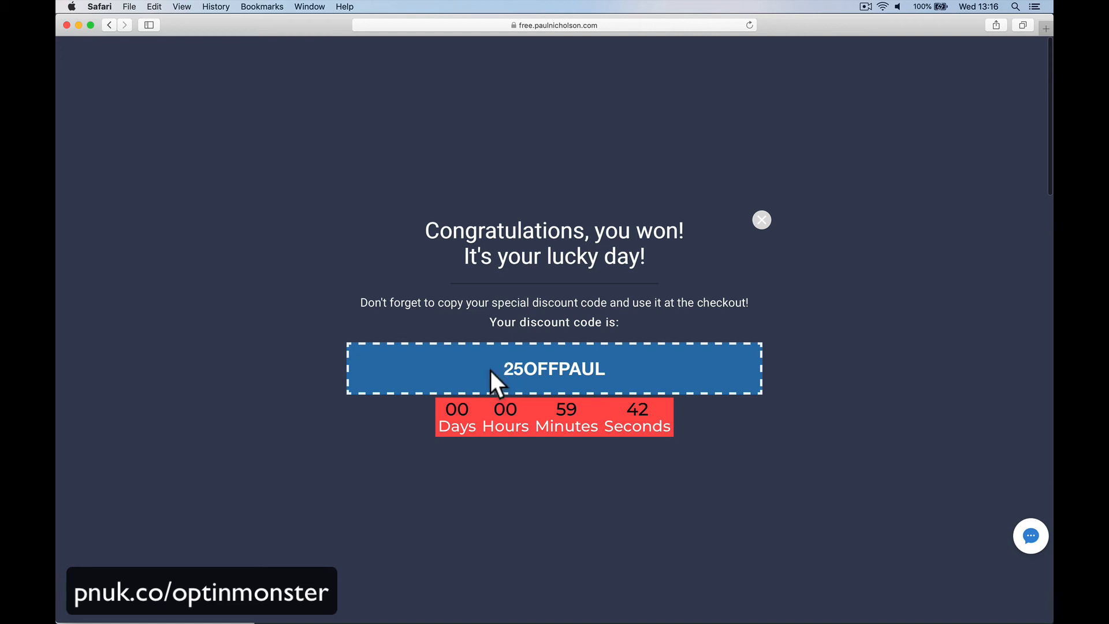
drag(490, 370, 606, 367)
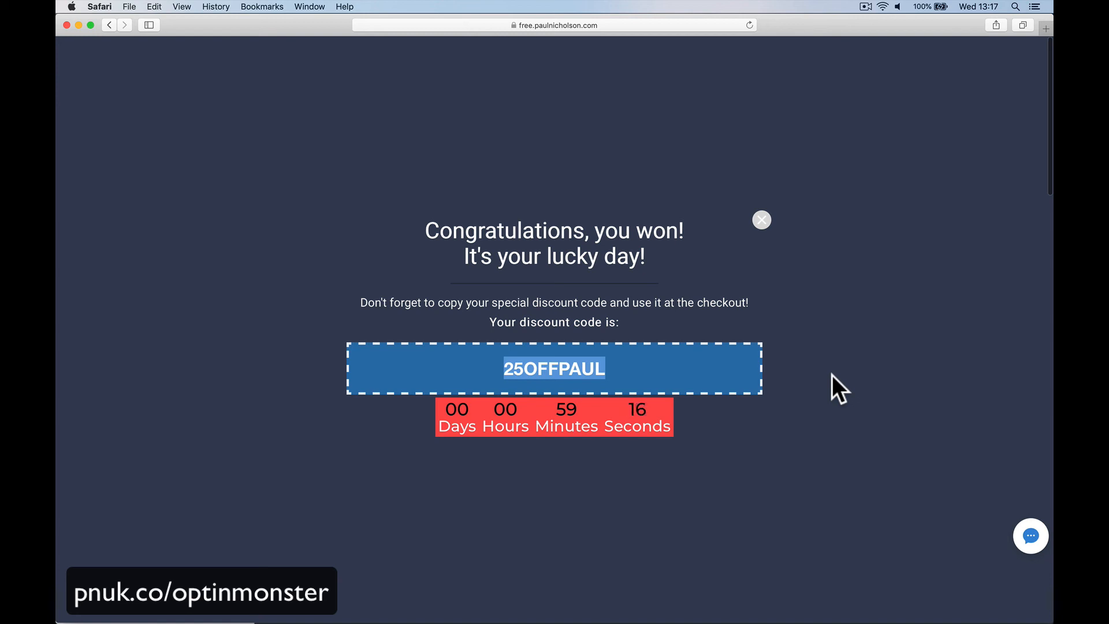
Step: Dismiss the 'Congratulations, you won!' popup to reveal the category's topic list
click(762, 221)
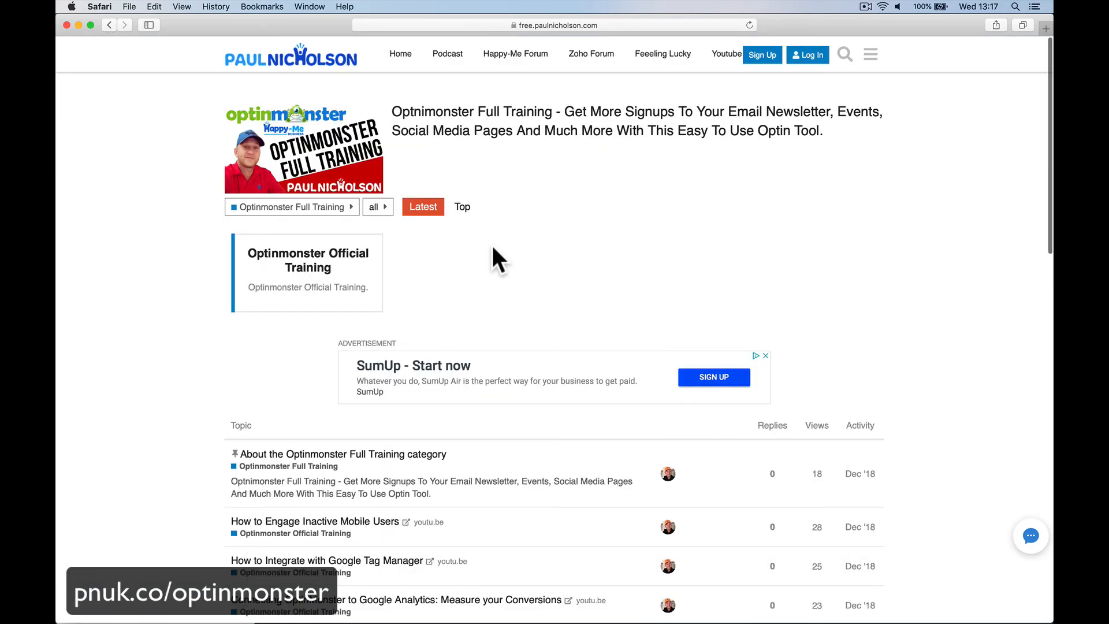